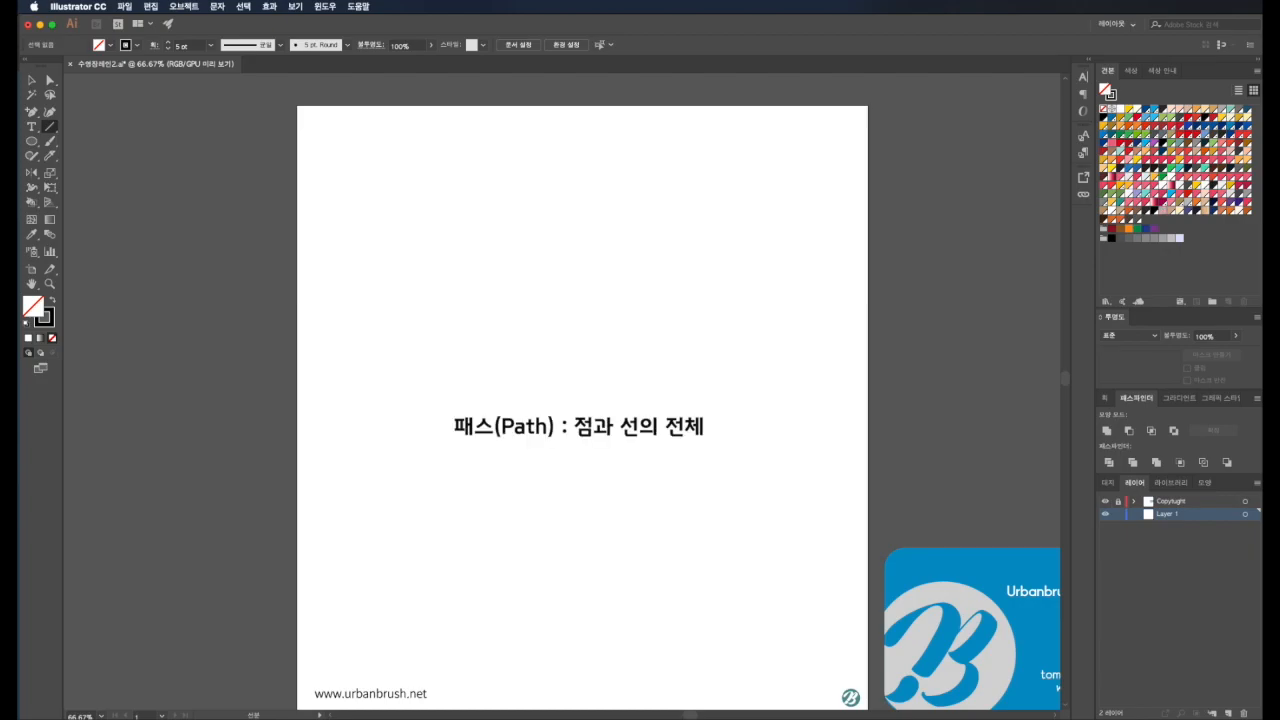
Draw a horizontal straight line about 315 mm long across the middle of the artboard and deselect it.
key("BackSpace")
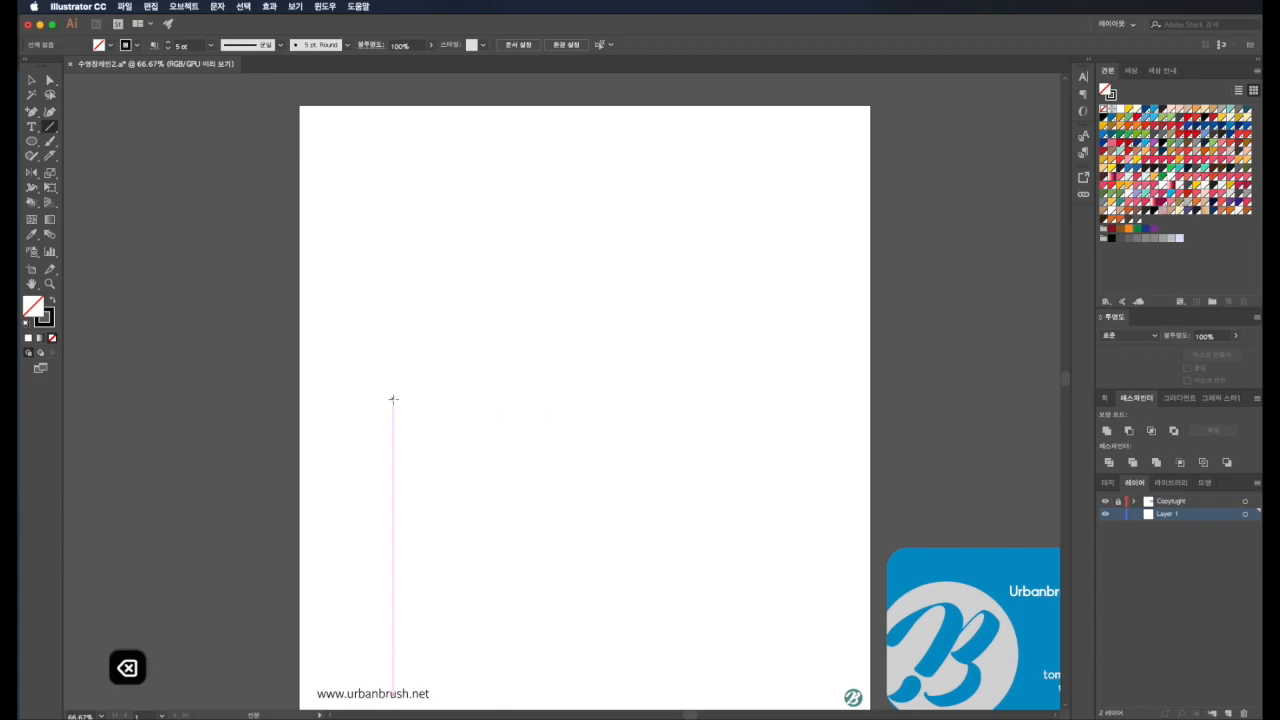
left_click_drag(393, 399, 754, 410)
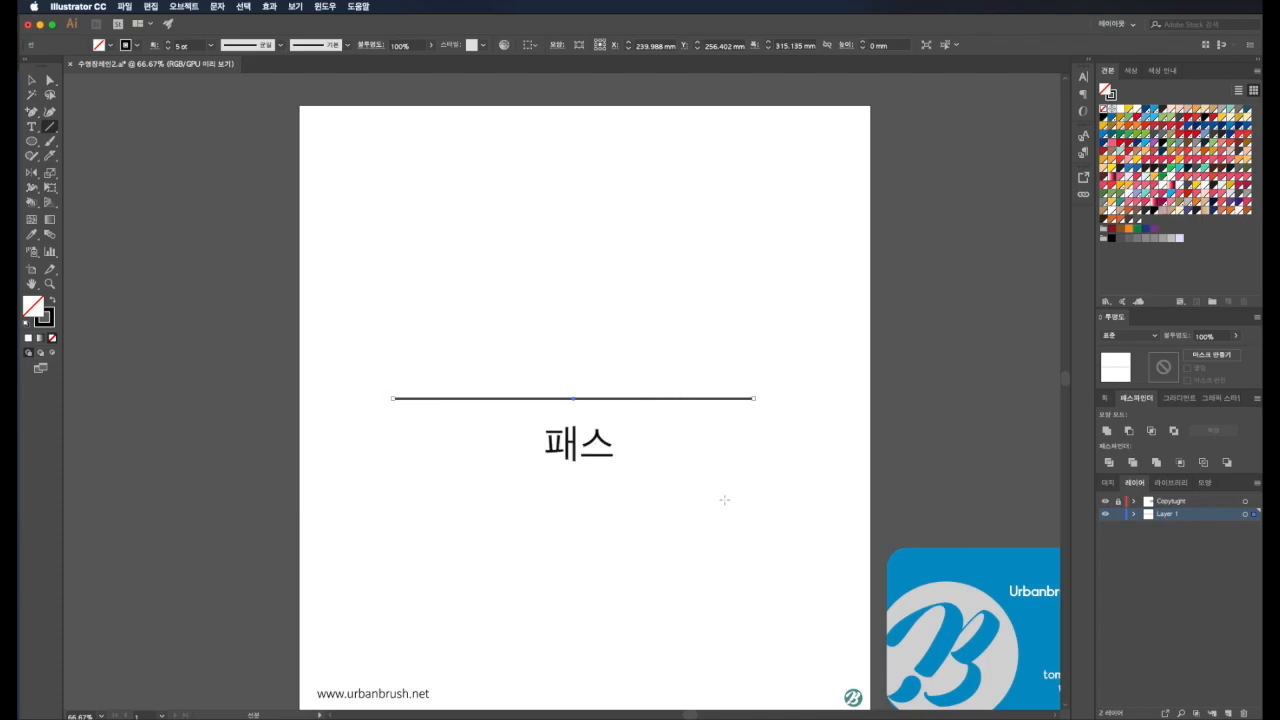
key("a")
left_click(359, 397)
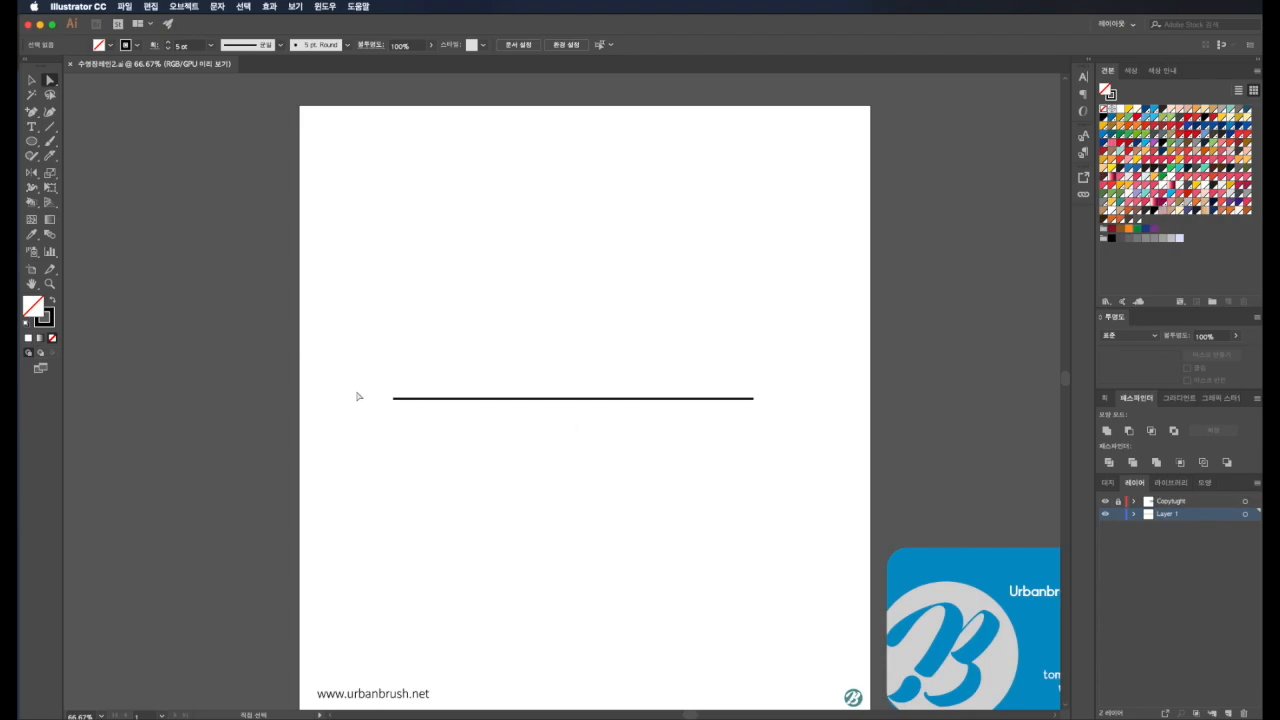
Convert the line's left anchor point to a smooth point and tilt its direction handle to reshape the curve.
left_click(346, 372)
left_click(49, 82)
left_click(465, 347)
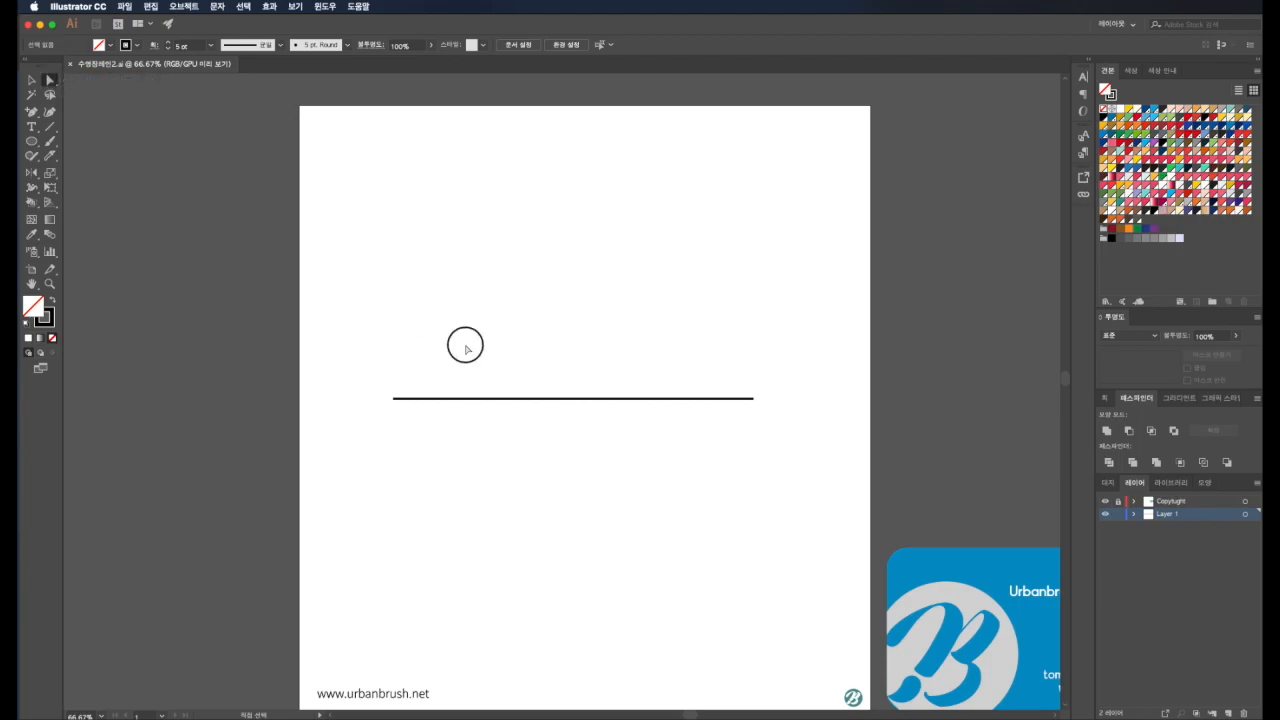
left_click(393, 400)
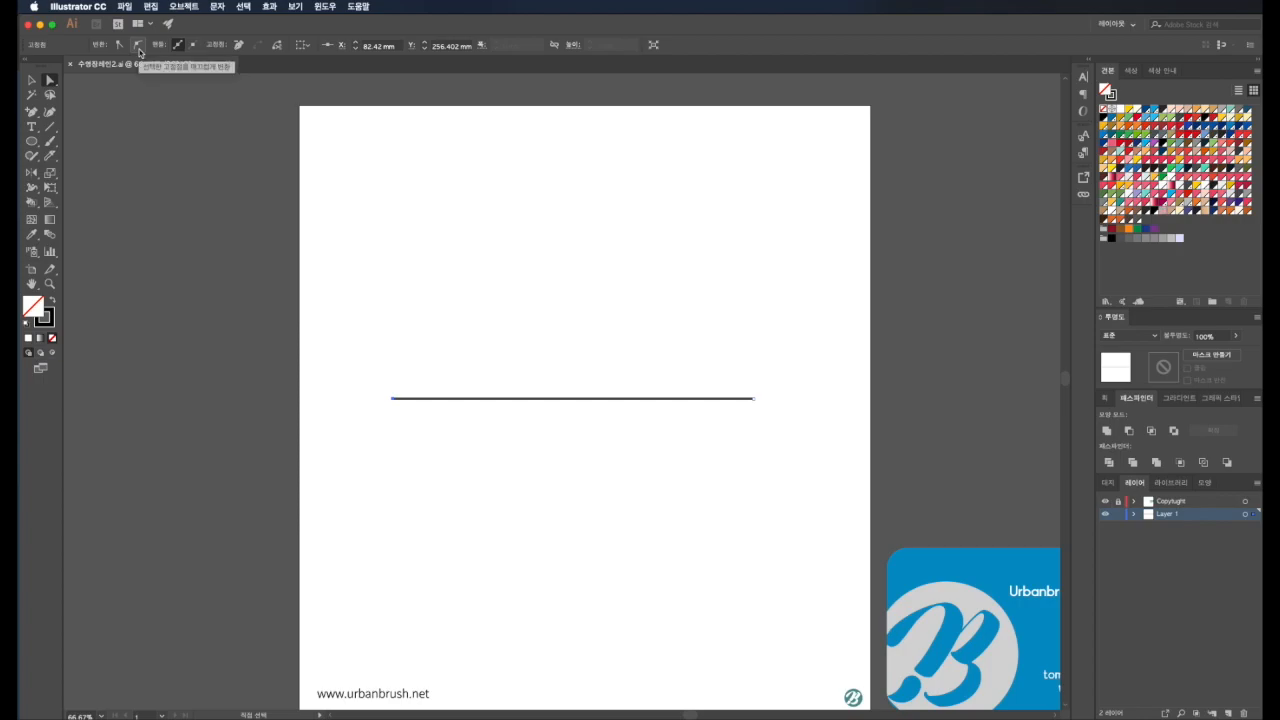
left_click(138, 46)
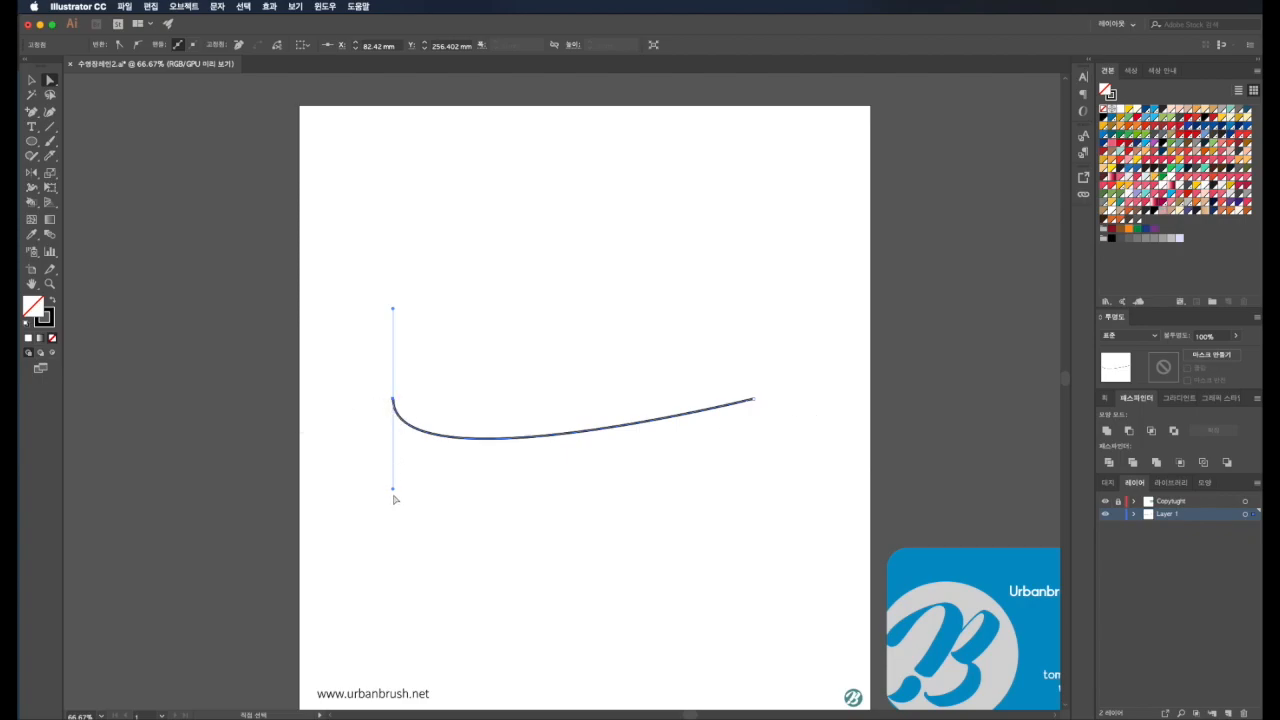
left_click_drag(391, 489, 421, 484)
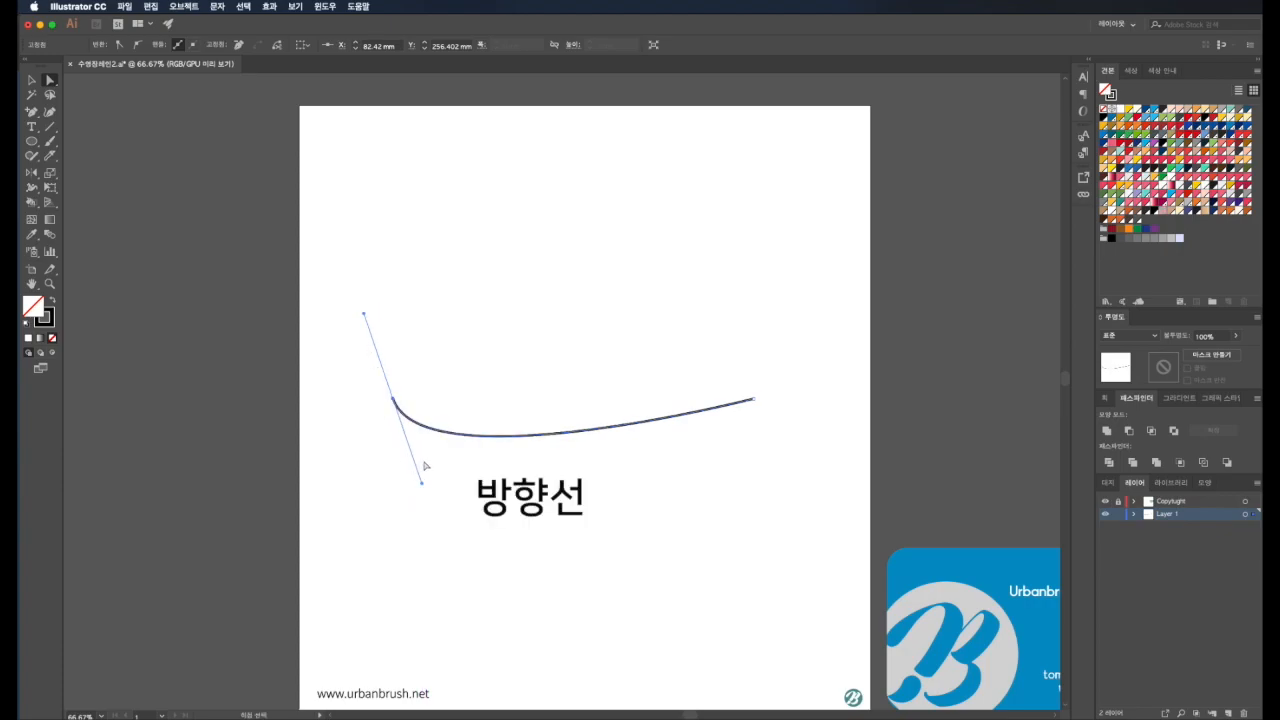
Delete the curve and draw a circle about 175 mm in diameter with a dark blue fill.
key("super+a")
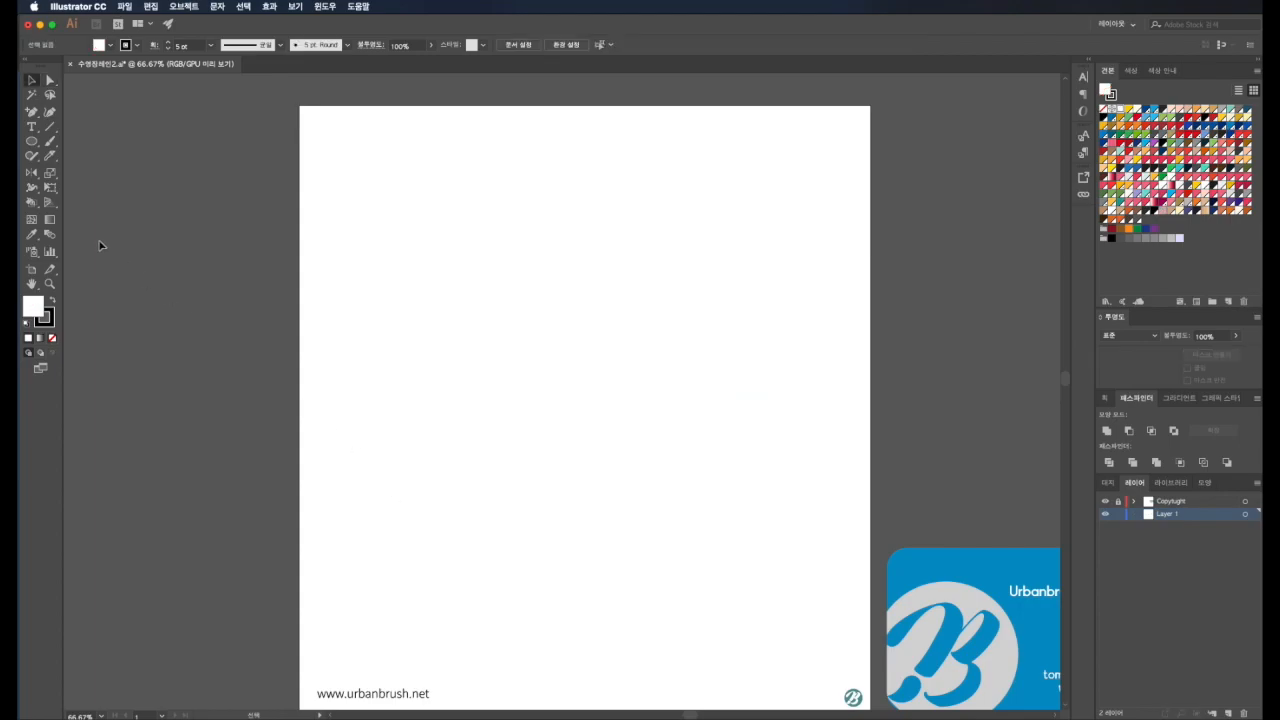
left_click(33, 142)
left_click_drag(391, 267, 524, 467)
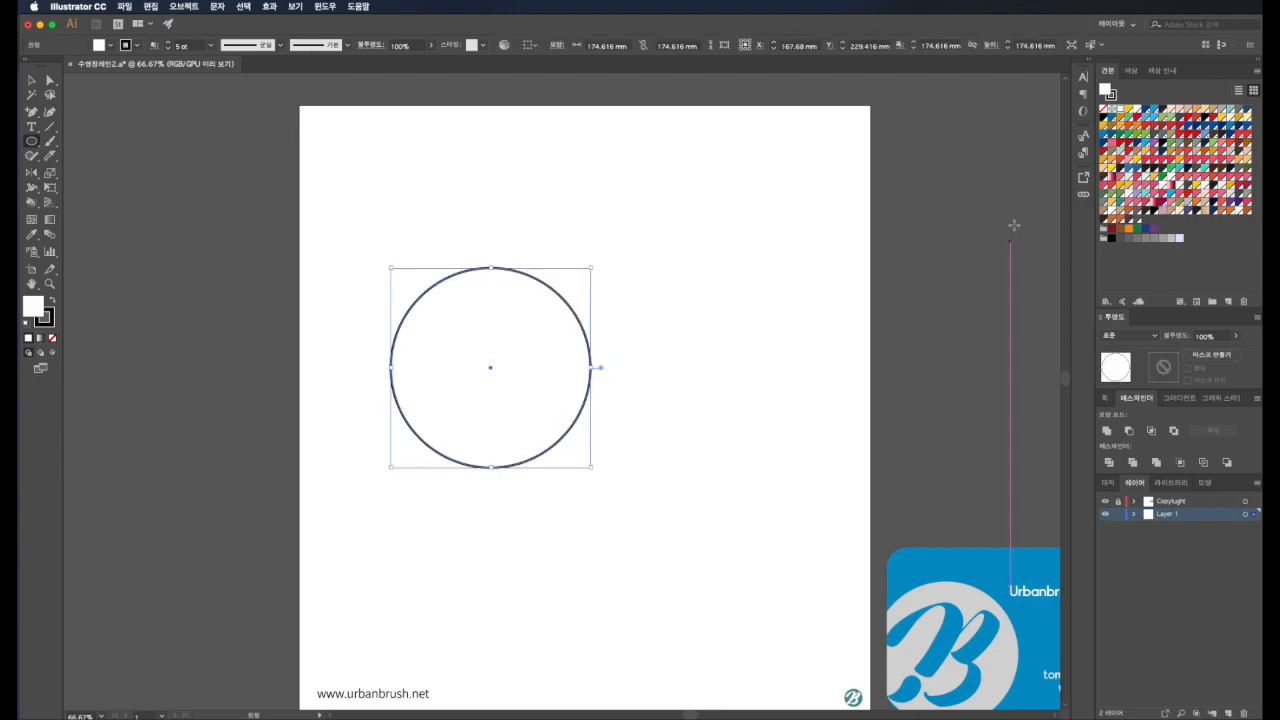
left_click(1103, 143)
Duplicate the blue circle about 105 mm to its right so the two overlap, and fill the copy red.
key("v")
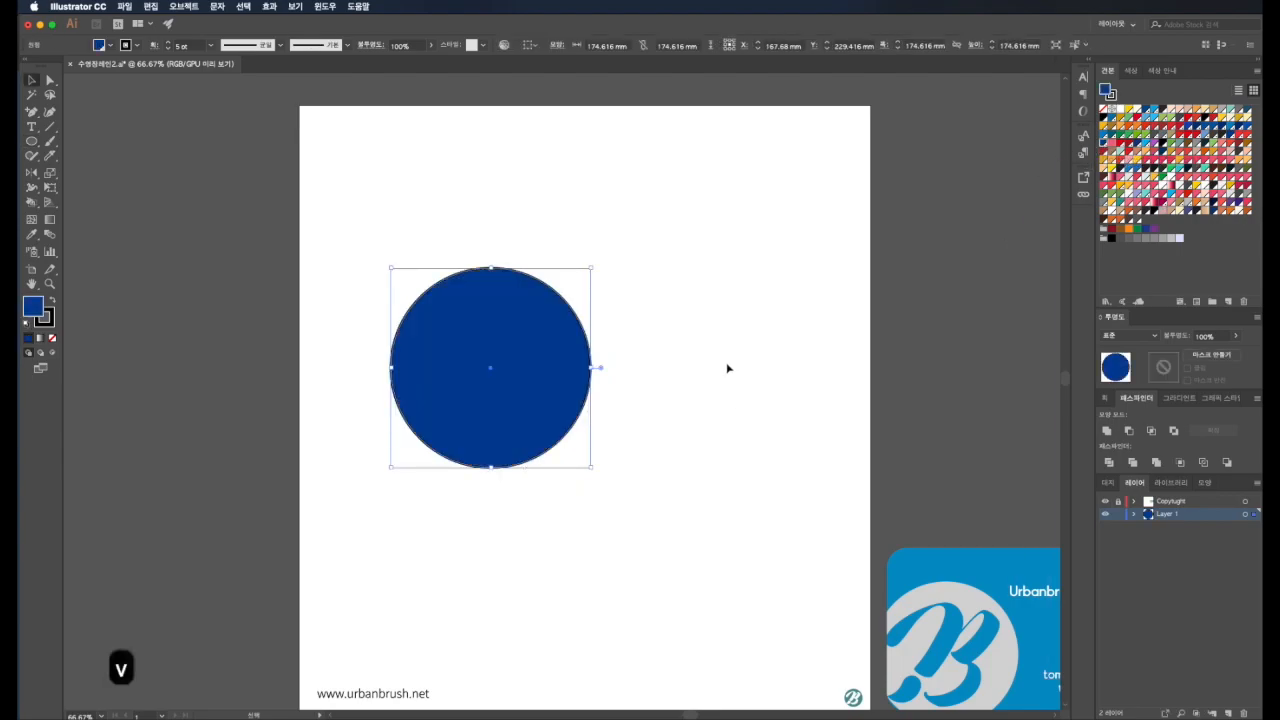
left_click_drag(494, 366, 614, 366)
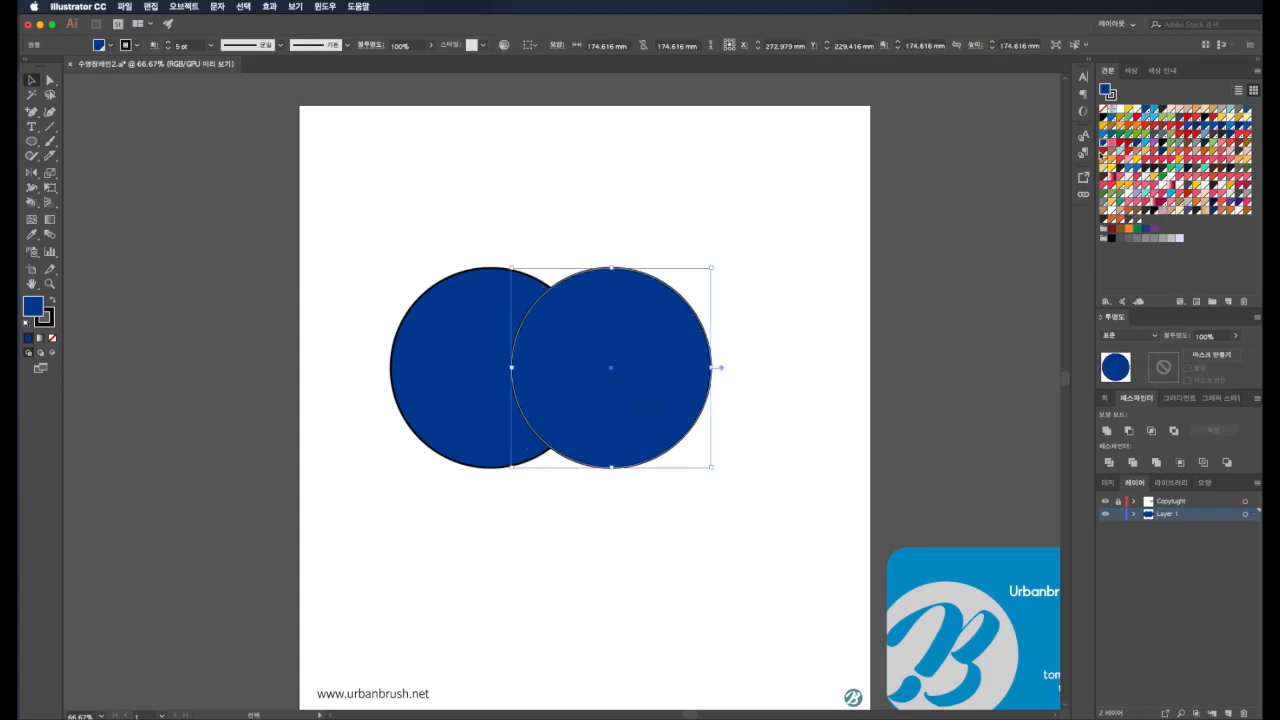
left_click(1104, 152)
left_click(786, 270)
Move the blue and red circles together to the horizontal centre of the artboard.
left_click_drag(757, 234, 449, 457)
left_click_drag(571, 409, 606, 405)
left_click(617, 516)
Select both circles and split them along their overlap with the Pathfinder Divide operation.
left_click(660, 352)
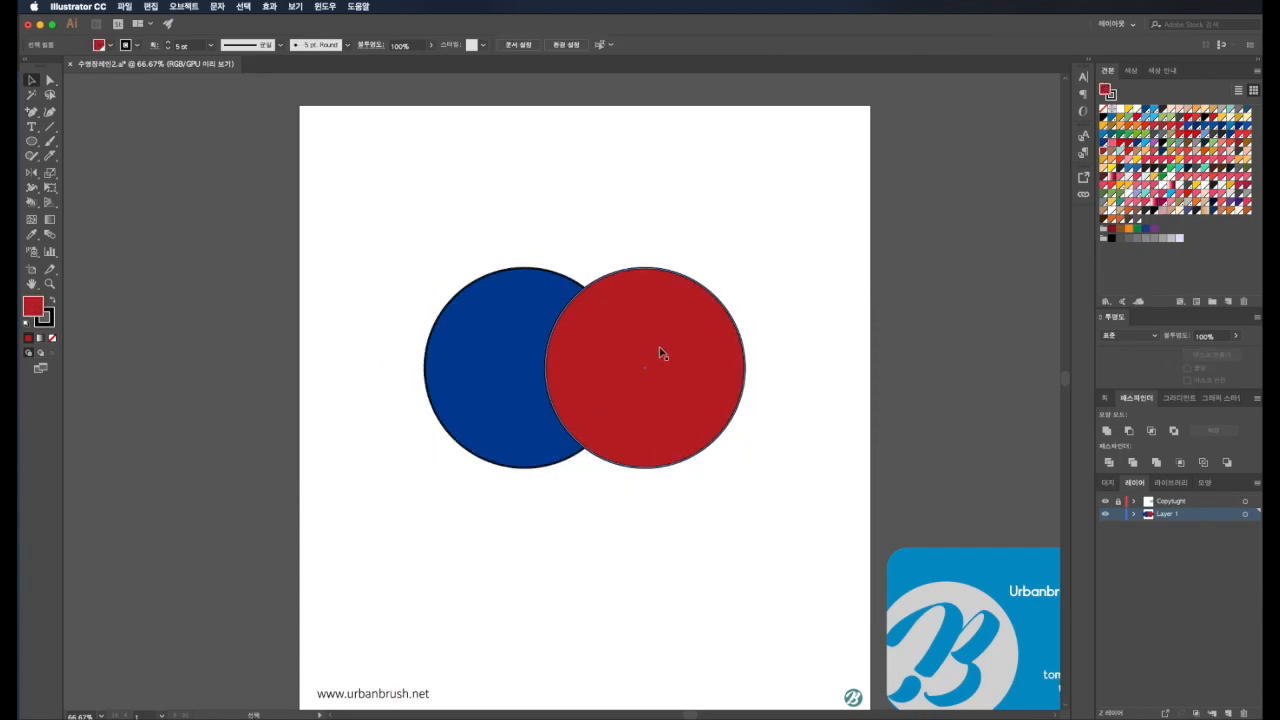
left_click(454, 350)
left_click(667, 368)
left_click_drag(709, 211, 429, 481)
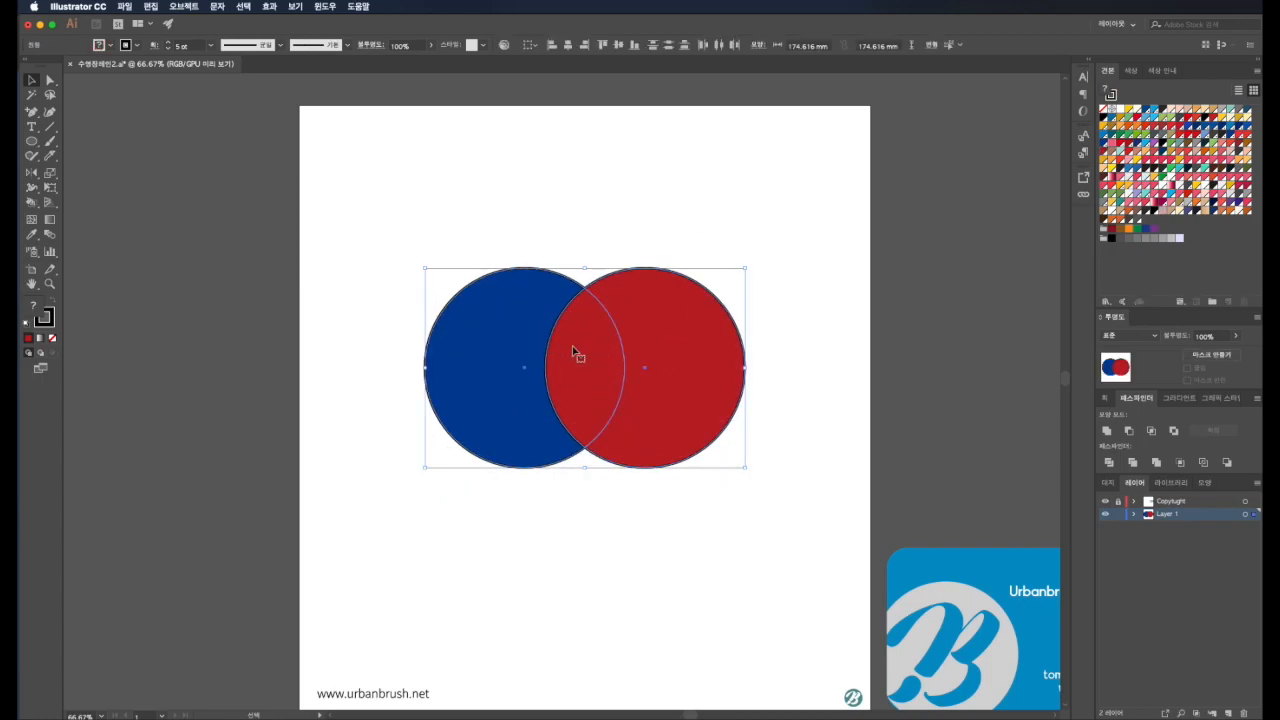
key("a")
left_click(678, 330)
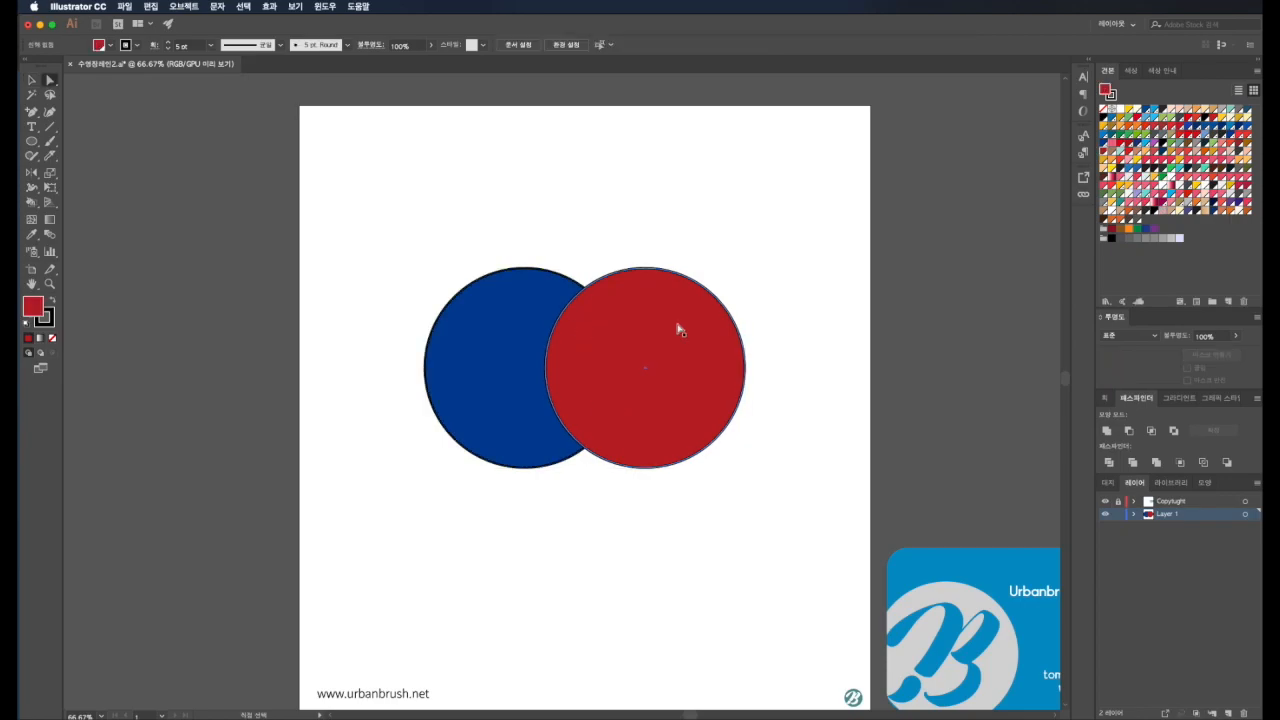
left_click(512, 330, "shift")
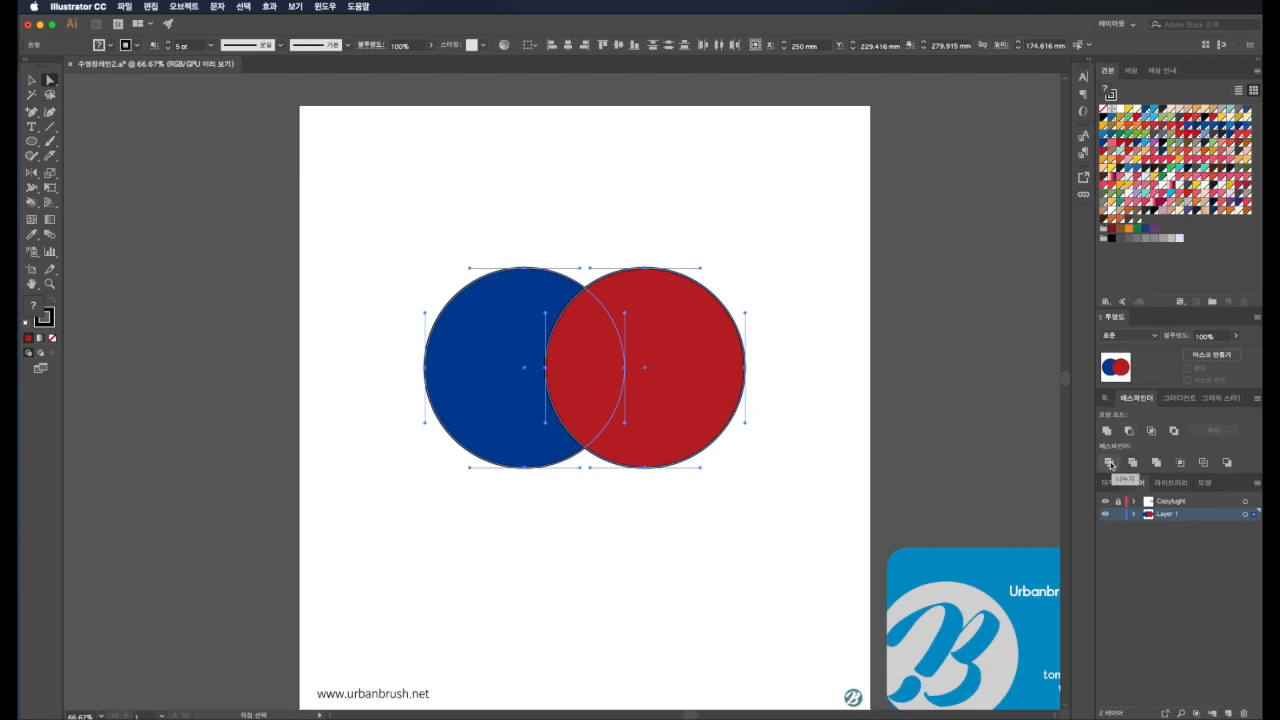
left_click(1110, 466)
left_click(718, 498)
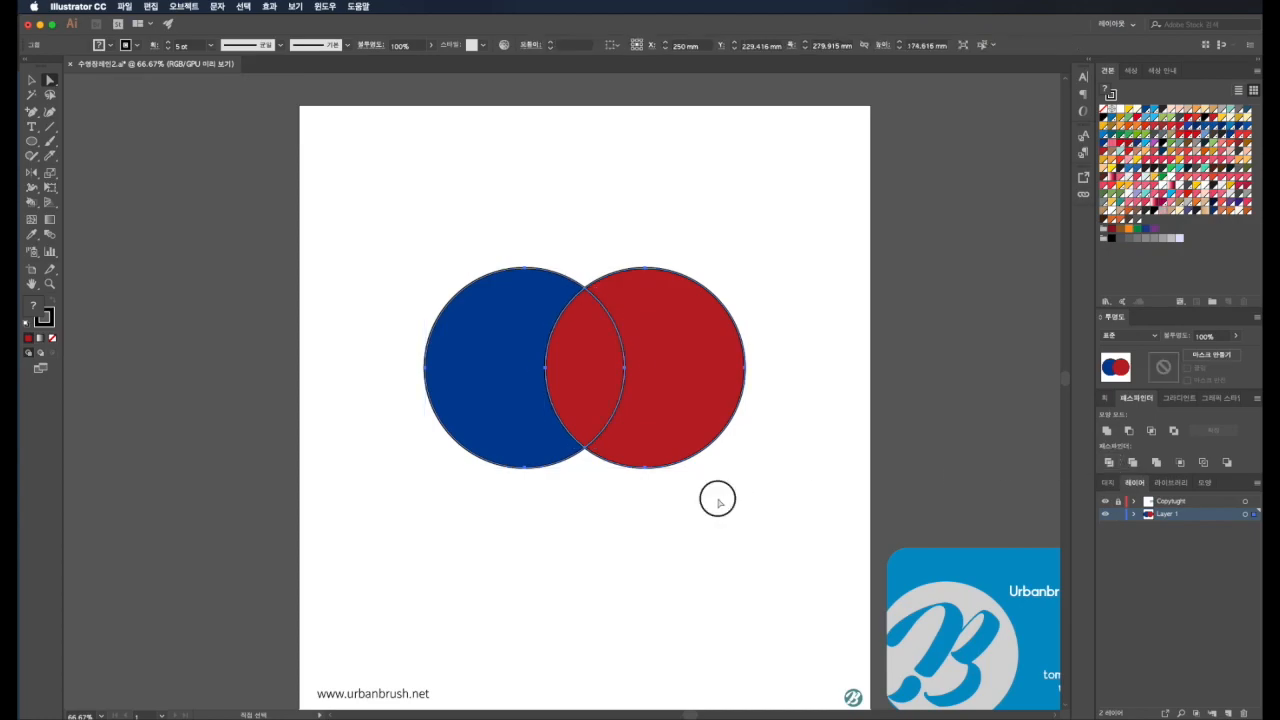
left_click(792, 392)
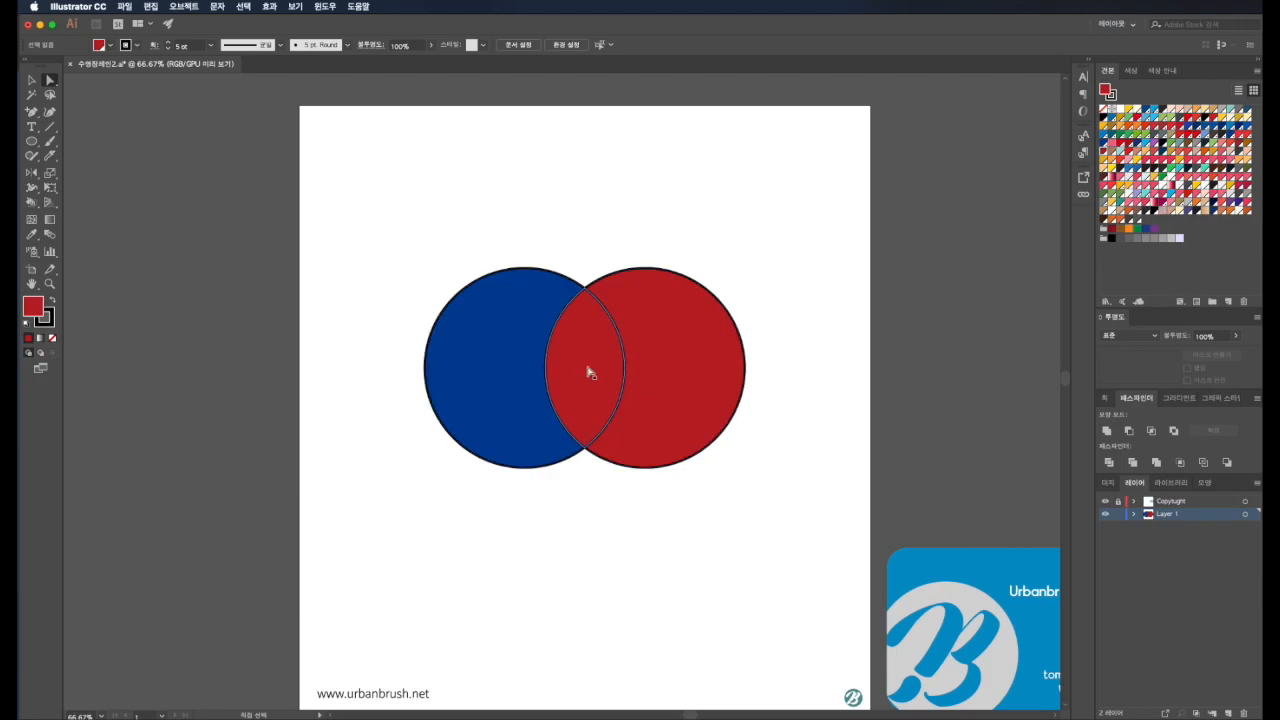
Isolate the divided group and check that the red and blue pieces can be selected individually.
key("v")
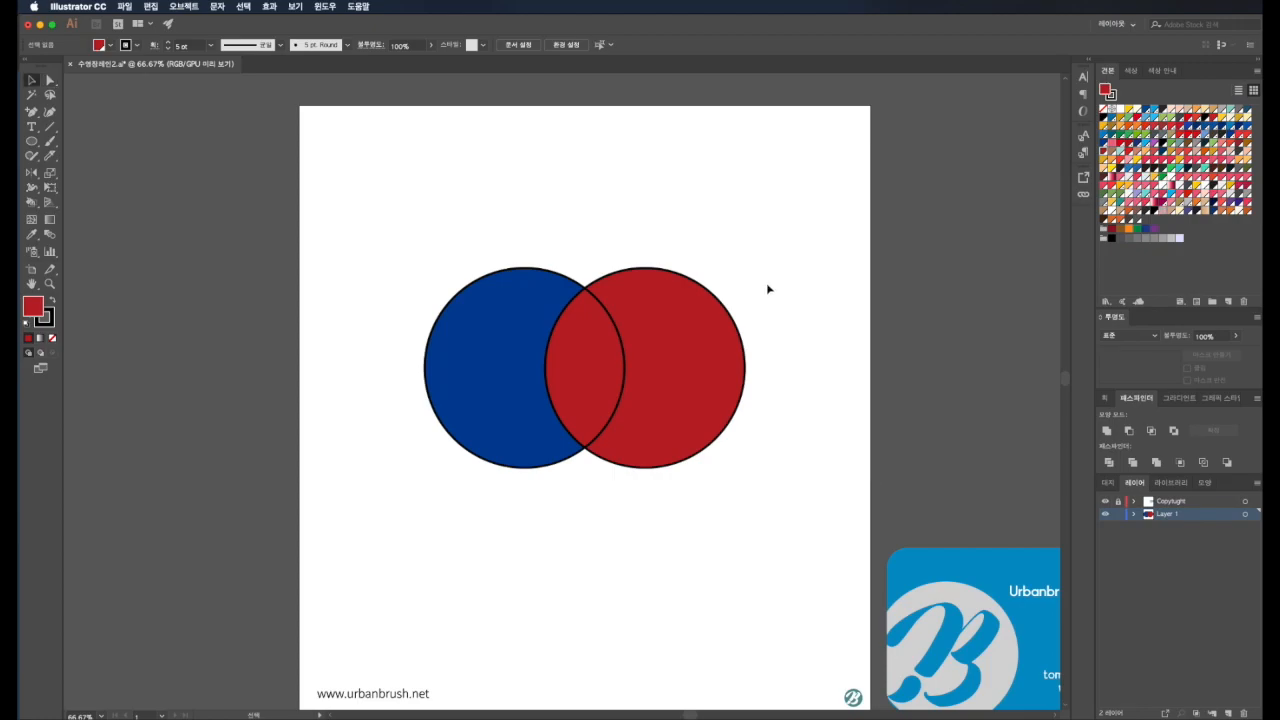
left_click(645, 361)
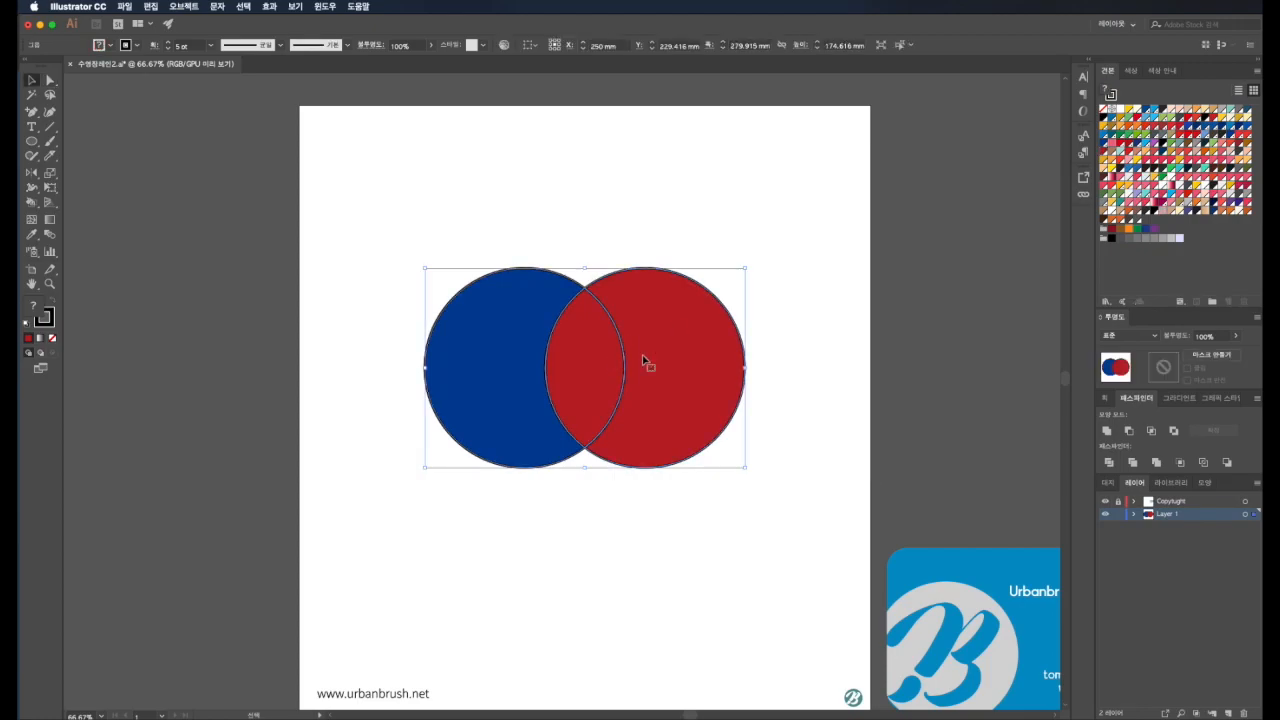
left_click(806, 249)
left_click(649, 343)
right_click(645, 322)
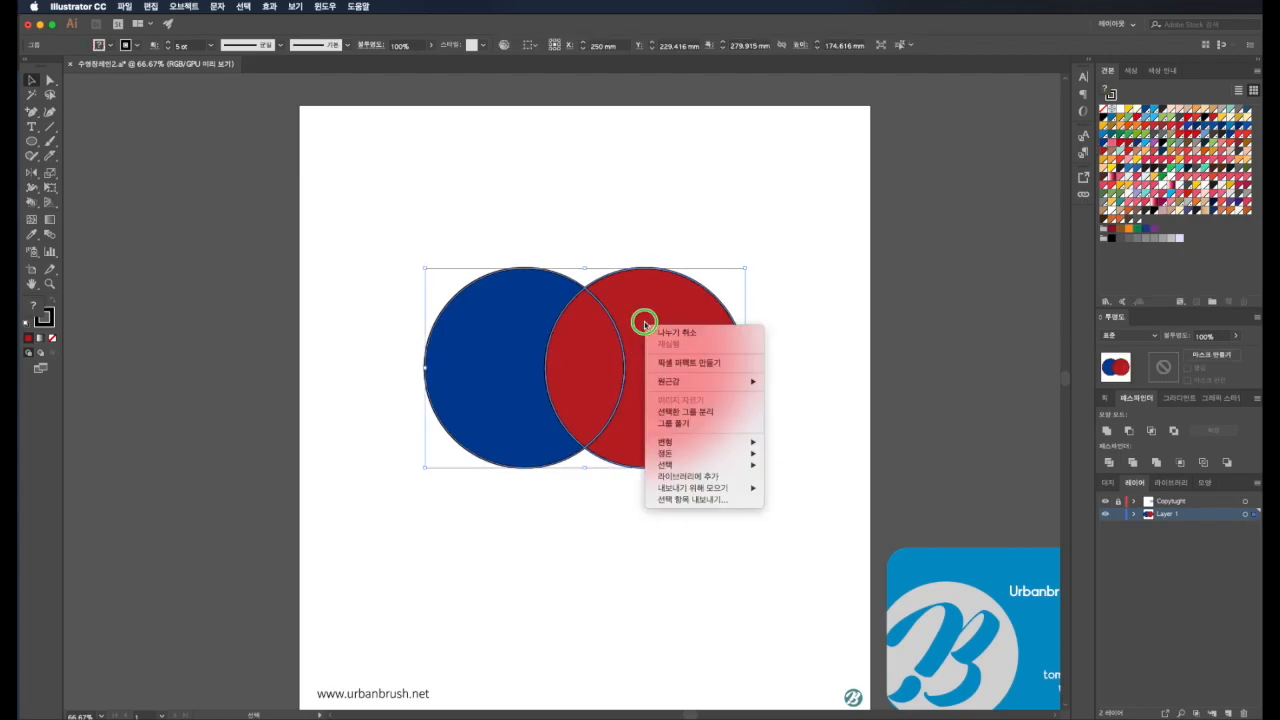
left_click(694, 416)
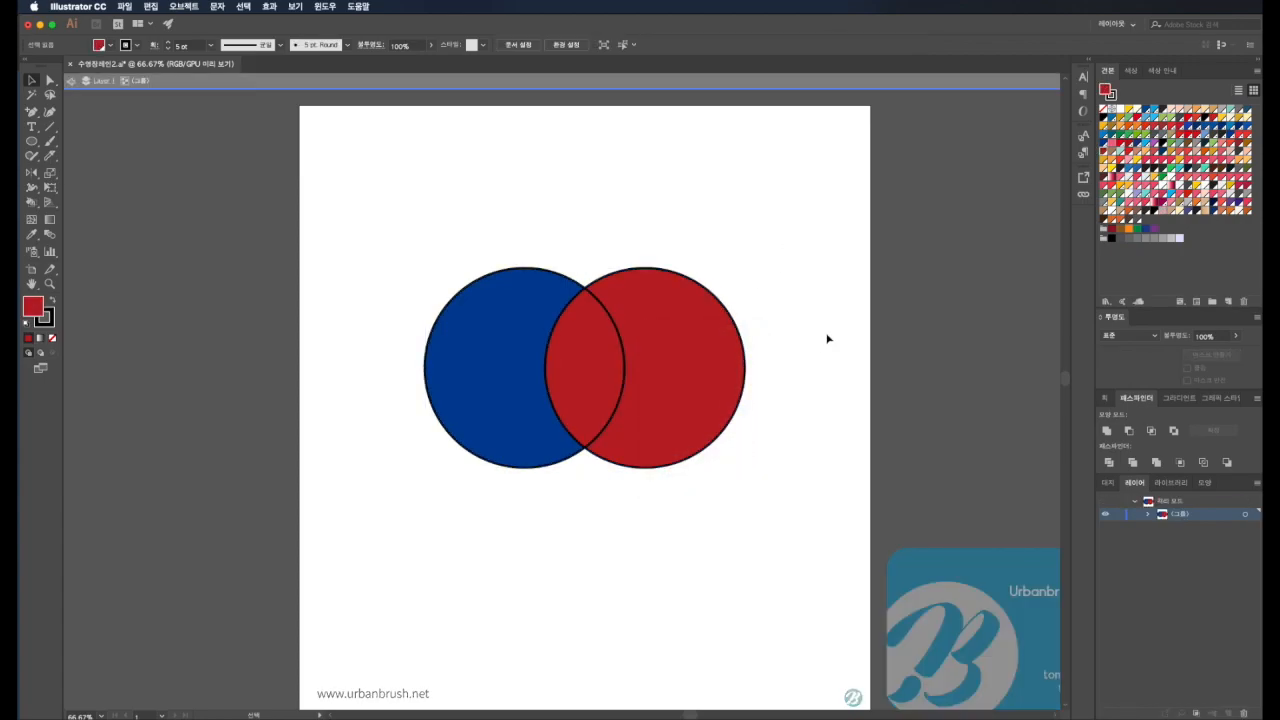
left_click(678, 346)
left_click(549, 580)
left_click(517, 377)
left_click(586, 517)
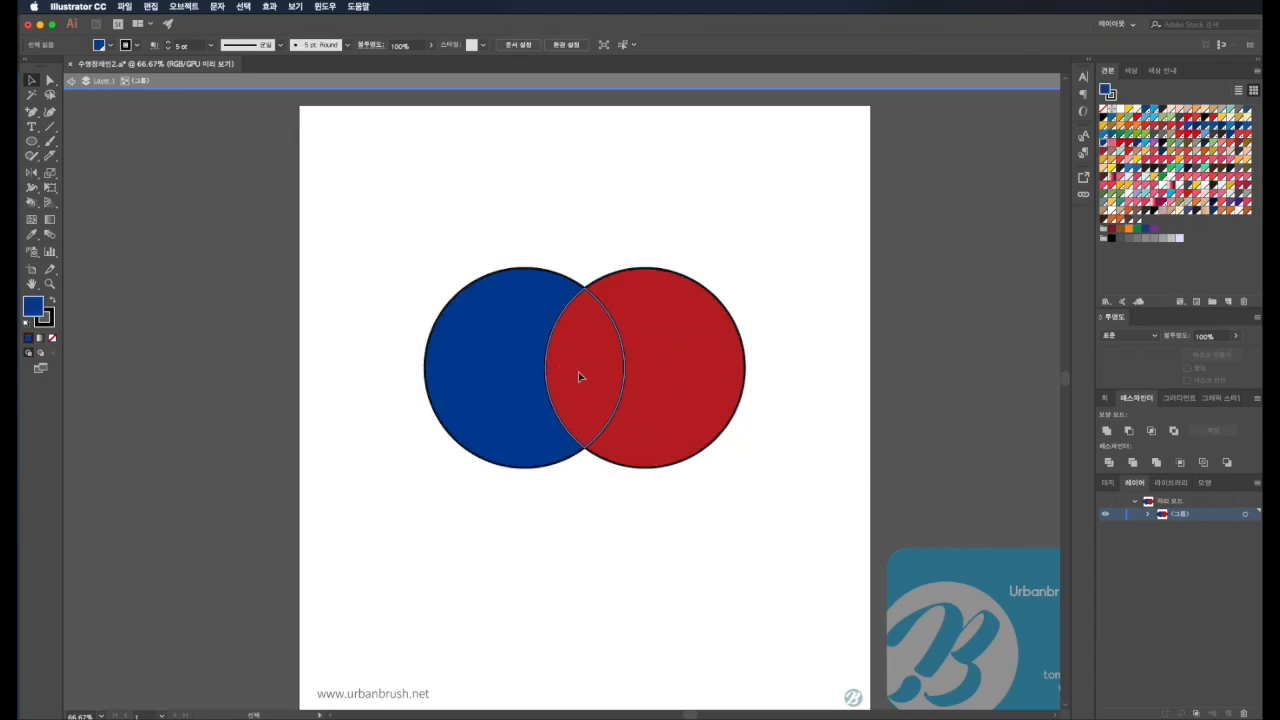
Fill the overlapping middle piece of the two circles with purple.
left_click(579, 376)
left_click(1153, 229)
left_click(808, 309)
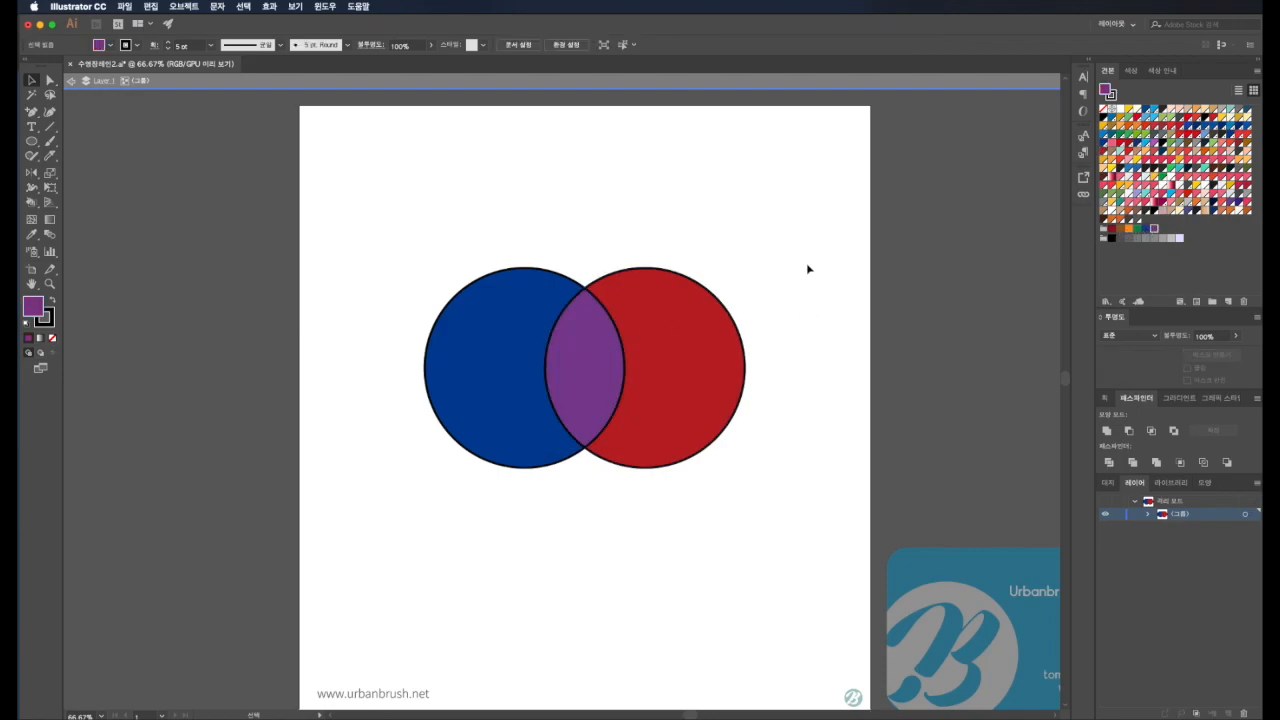
Select the red, purple and blue pieces and merge them into one shape with the Pathfinder Unite operation.
key("a")
left_click(689, 346)
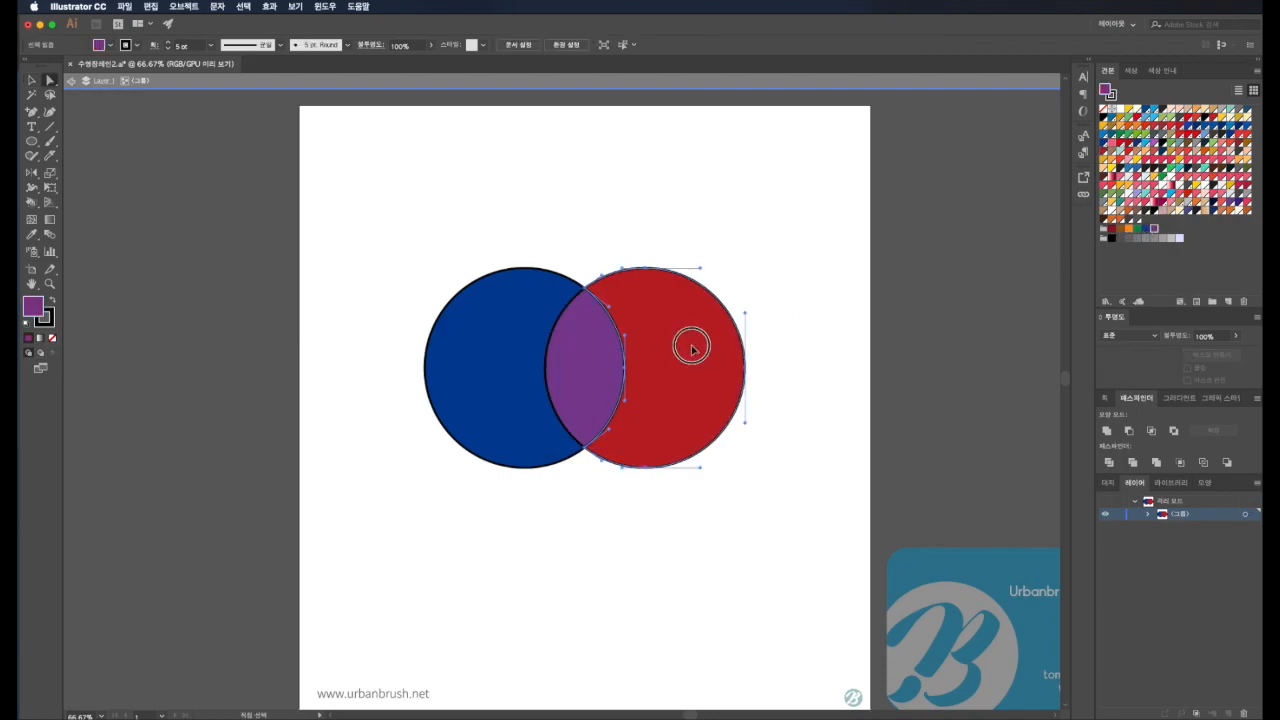
left_click(582, 362, "shift")
left_click(477, 369, "shift")
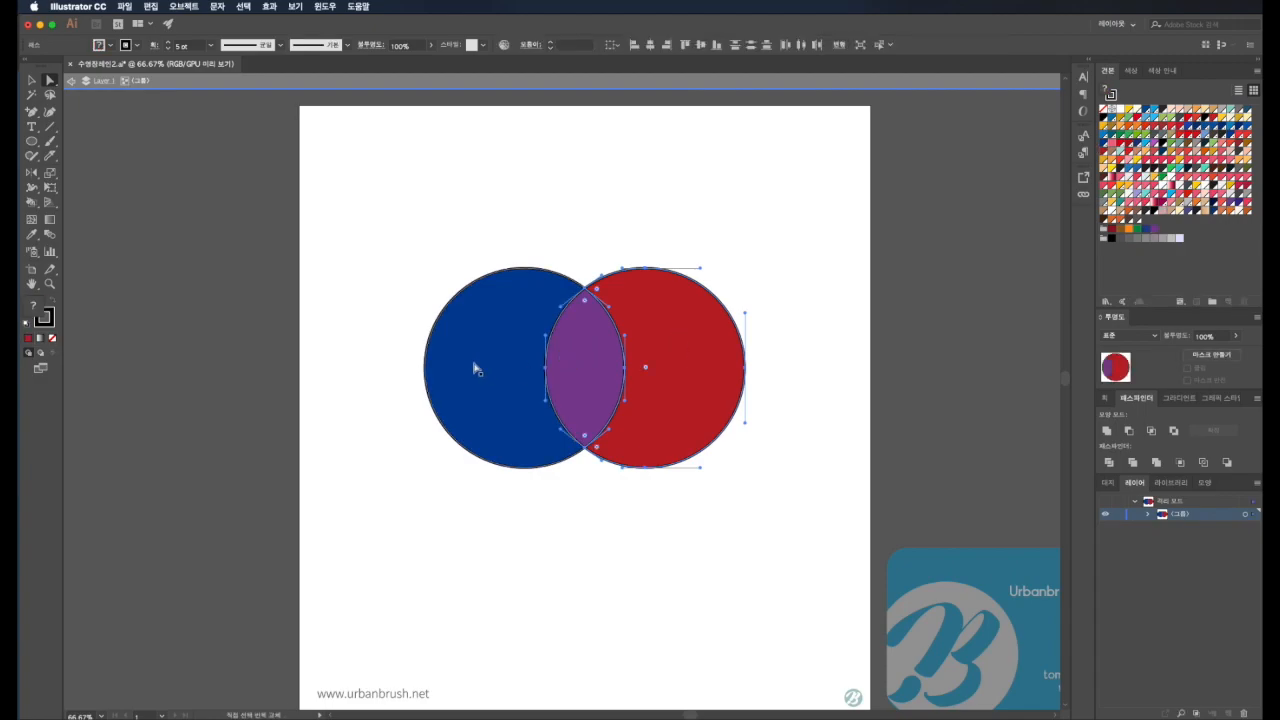
key("v")
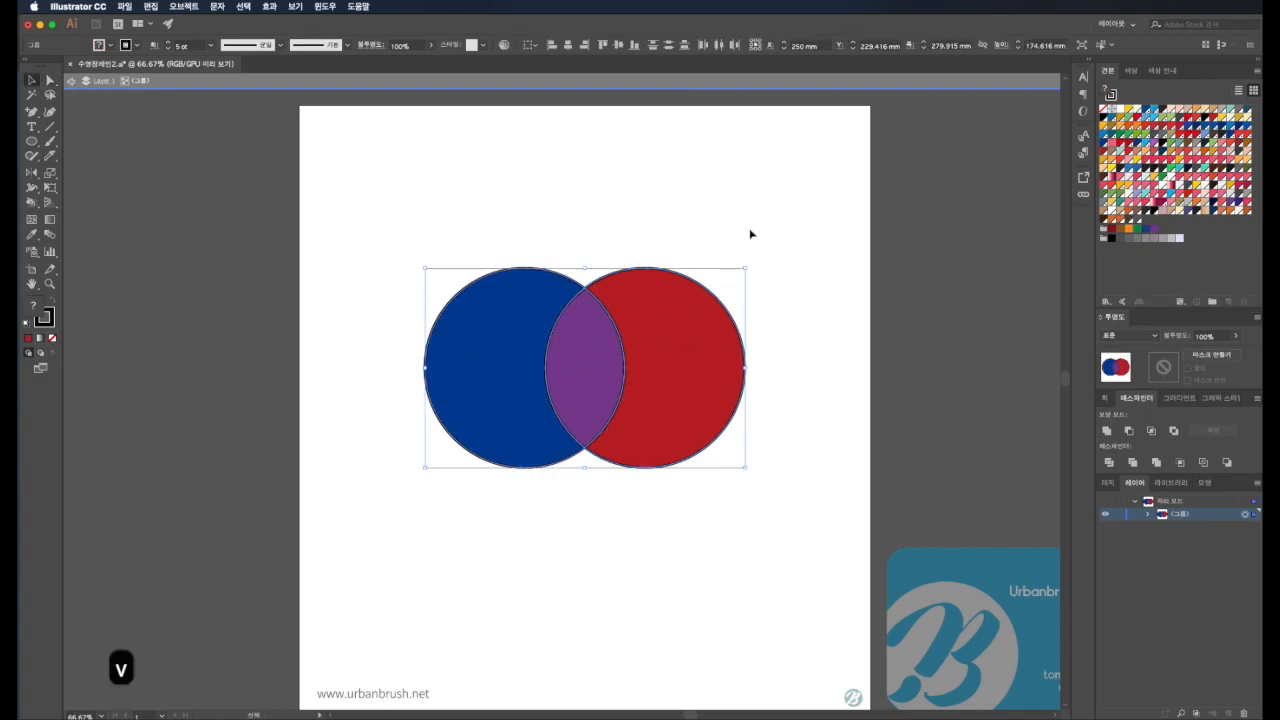
left_click(1108, 431)
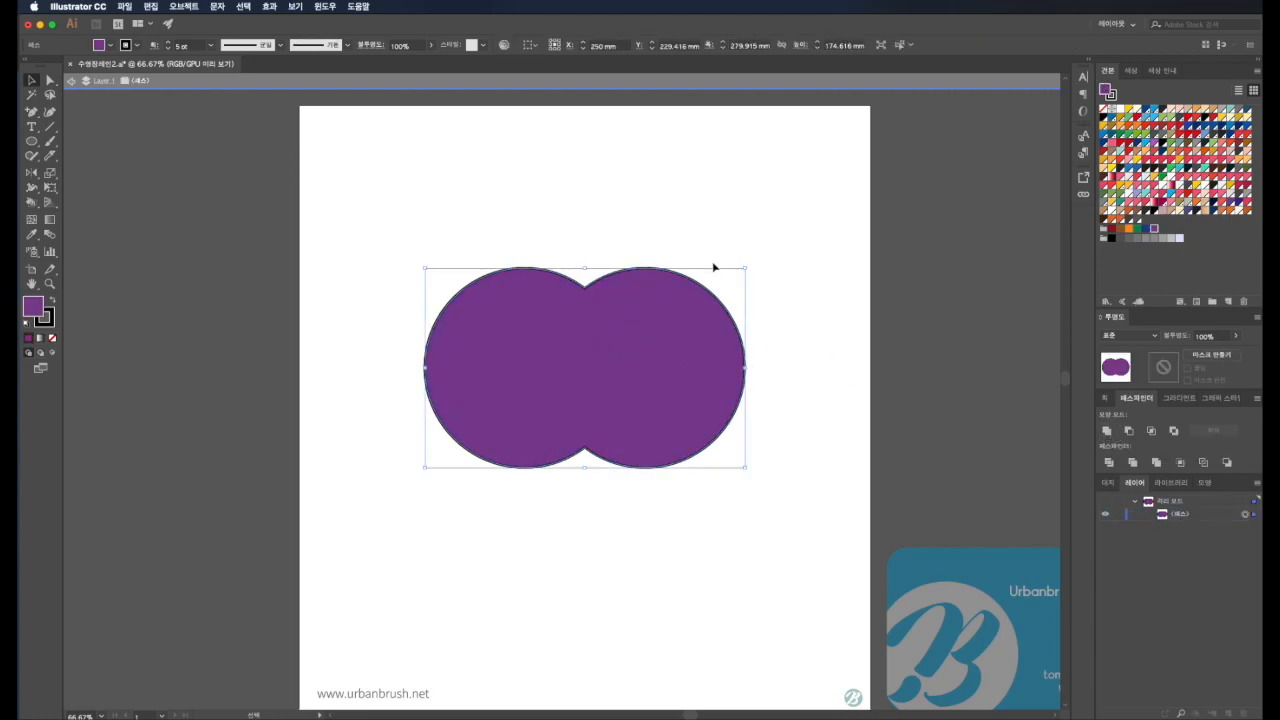
Select the merged purple shape and delete it from the artboard.
left_click_drag(731, 259, 337, 569)
left_click(540, 542)
left_click(651, 470)
left_click(786, 254)
left_click_drag(784, 254, 484, 482)
key("BackSpace")
key("BackSpace")
Draw a large circle in the artboard's upper area and a circle about 130 mm in diameter below it.
left_click(31, 141)
left_click_drag(444, 203, 666, 486)
left_click_drag(546, 517, 696, 664)
Move the smaller circle up so it overlaps the lower edge of the large circle, and deselect it.
key("c")
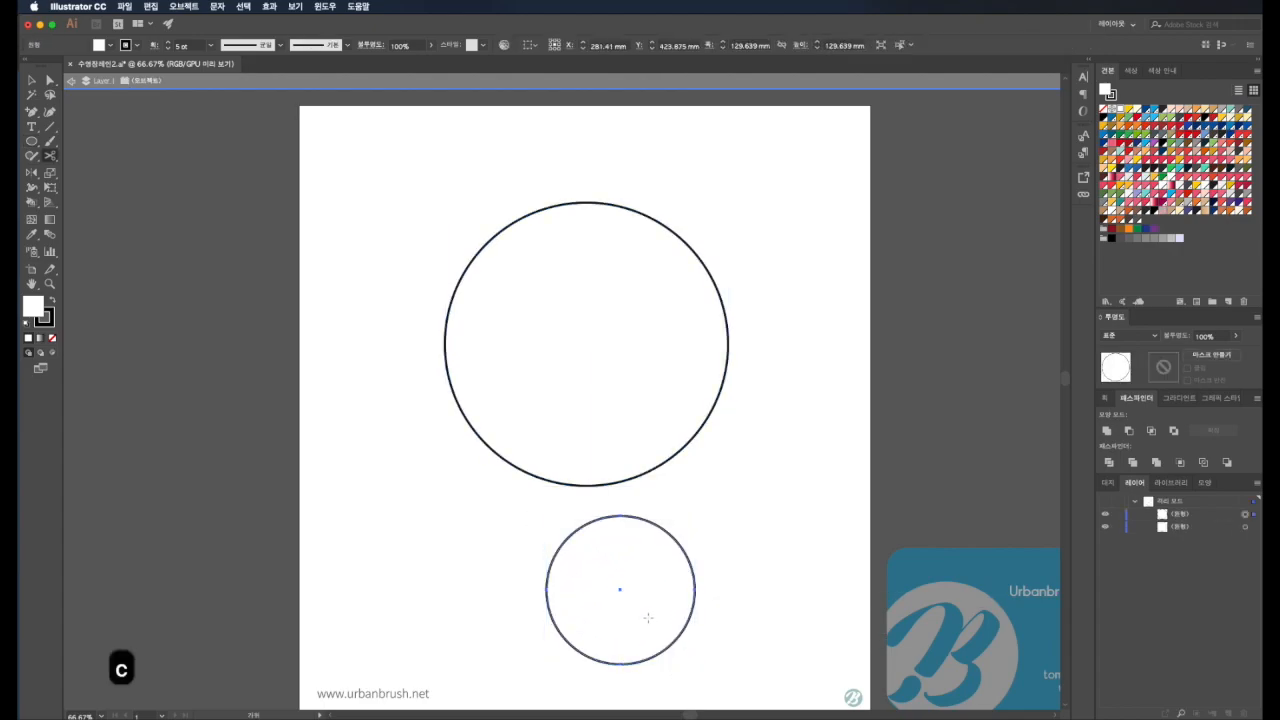
key("v")
left_click_drag(643, 606, 587, 462)
left_click(760, 508)
key("ctrl+shift+a")
Draw a circle about 33 mm in diameter for the eye, above and right of the smaller circle, and fill it black.
key("l")
key("ctrl+1")
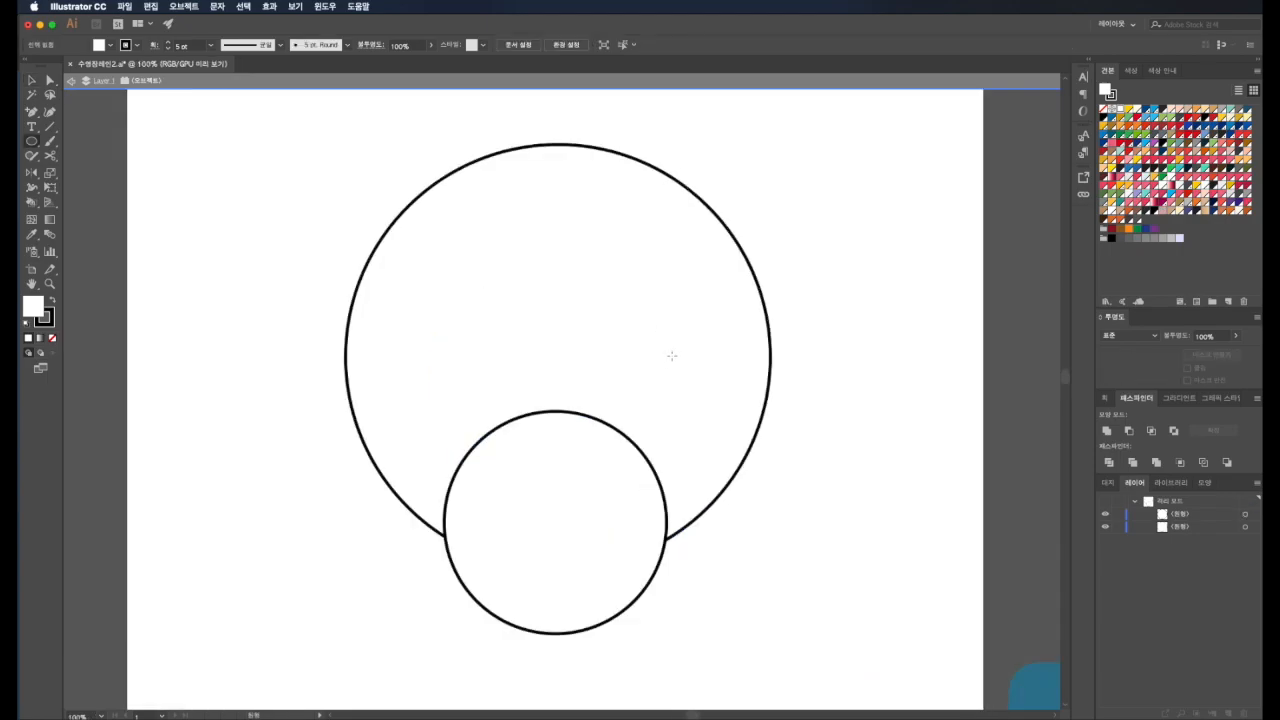
left_click_drag(633, 327, 668, 384)
key("v")
left_click(674, 373)
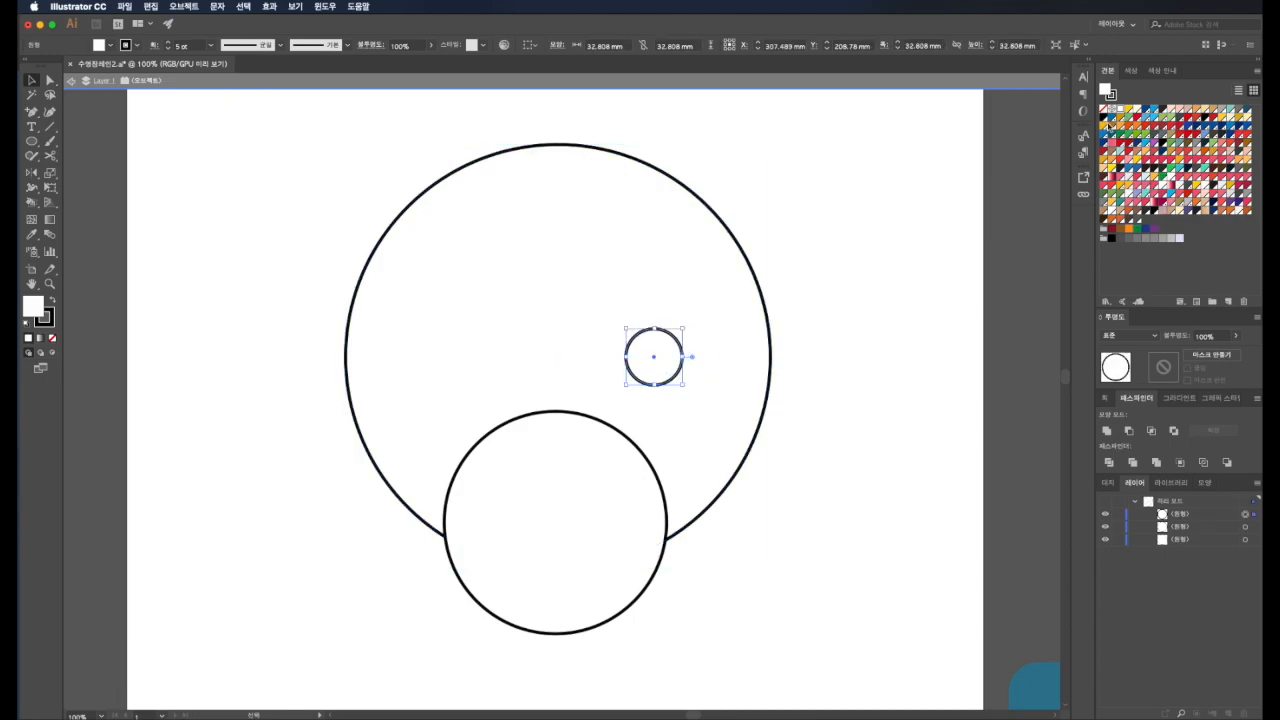
left_click(1110, 128)
left_click(878, 315)
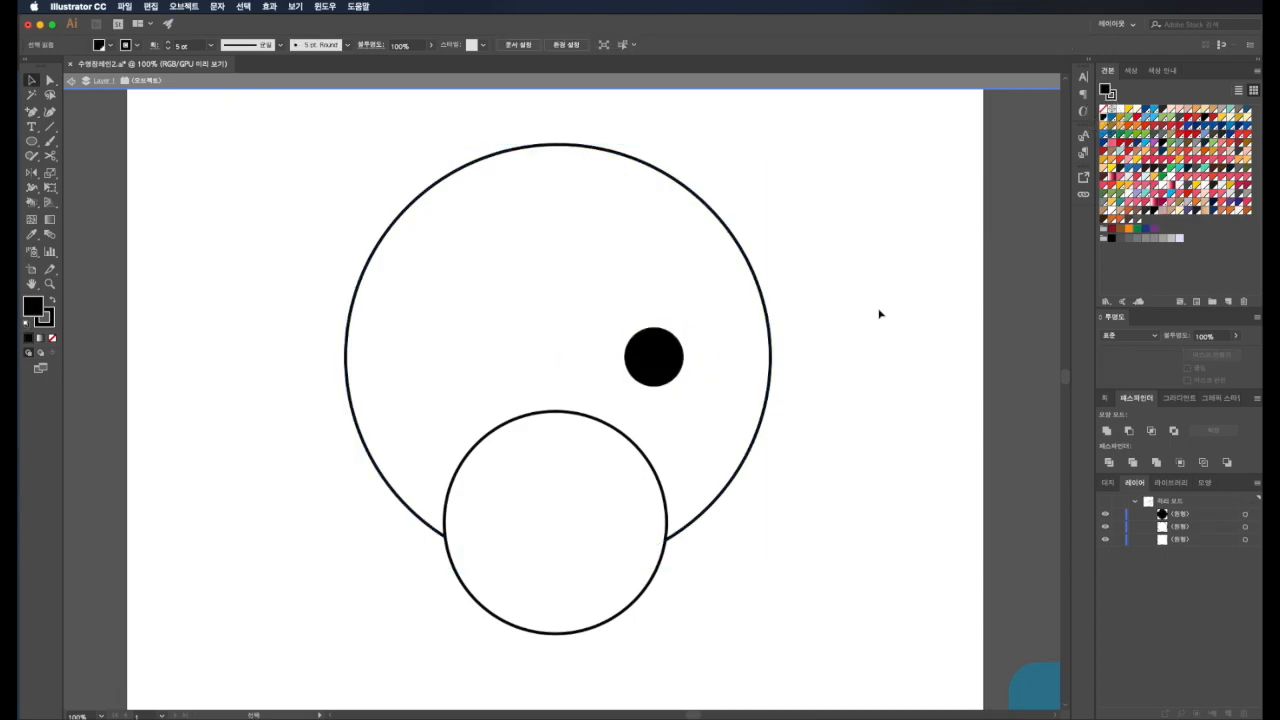
Draw a highlight circle about 8 mm in diameter in the eye's upper left and apply the default white fill and black stroke.
left_click(672, 362)
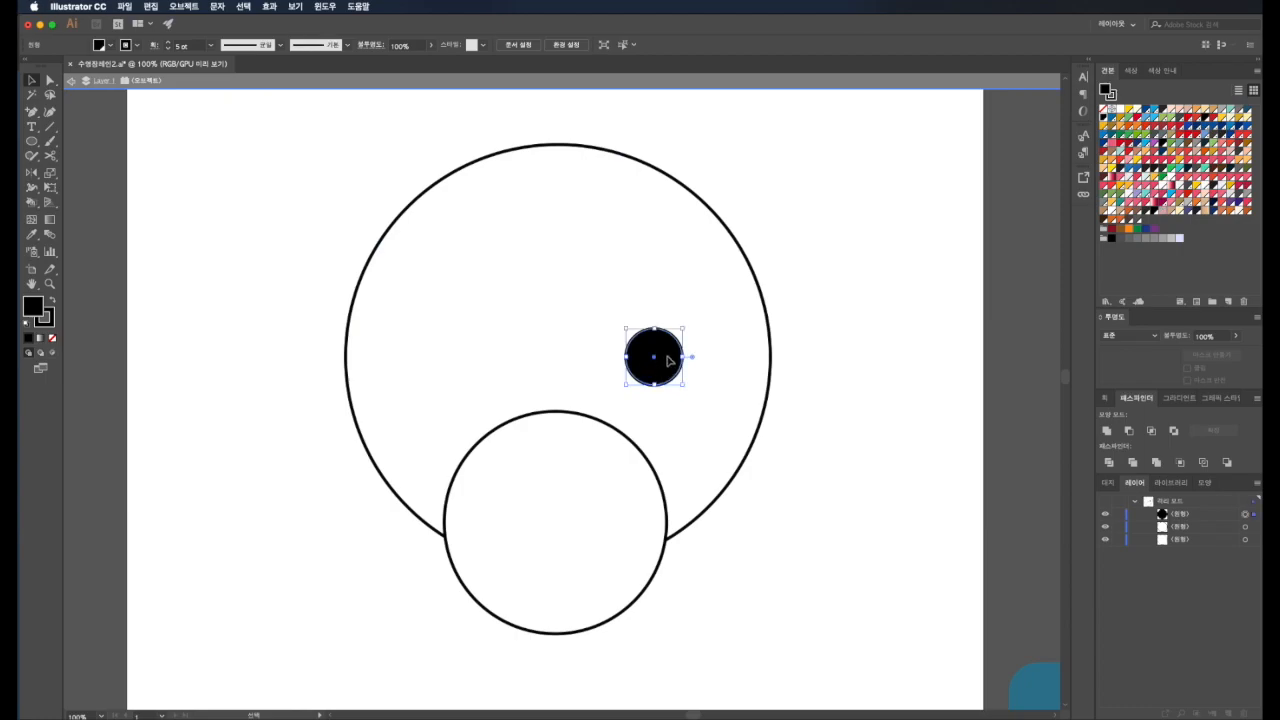
left_click(32, 142)
left_click(72, 171)
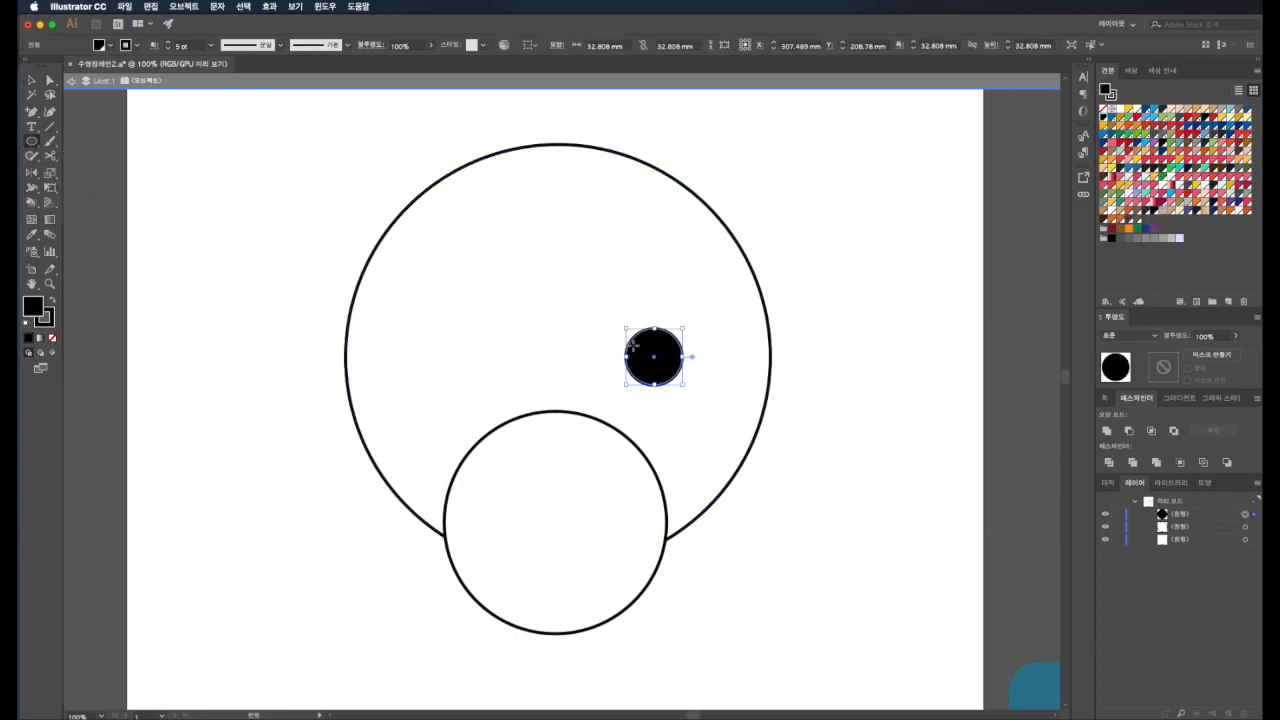
left_click_drag(638, 341, 651, 354)
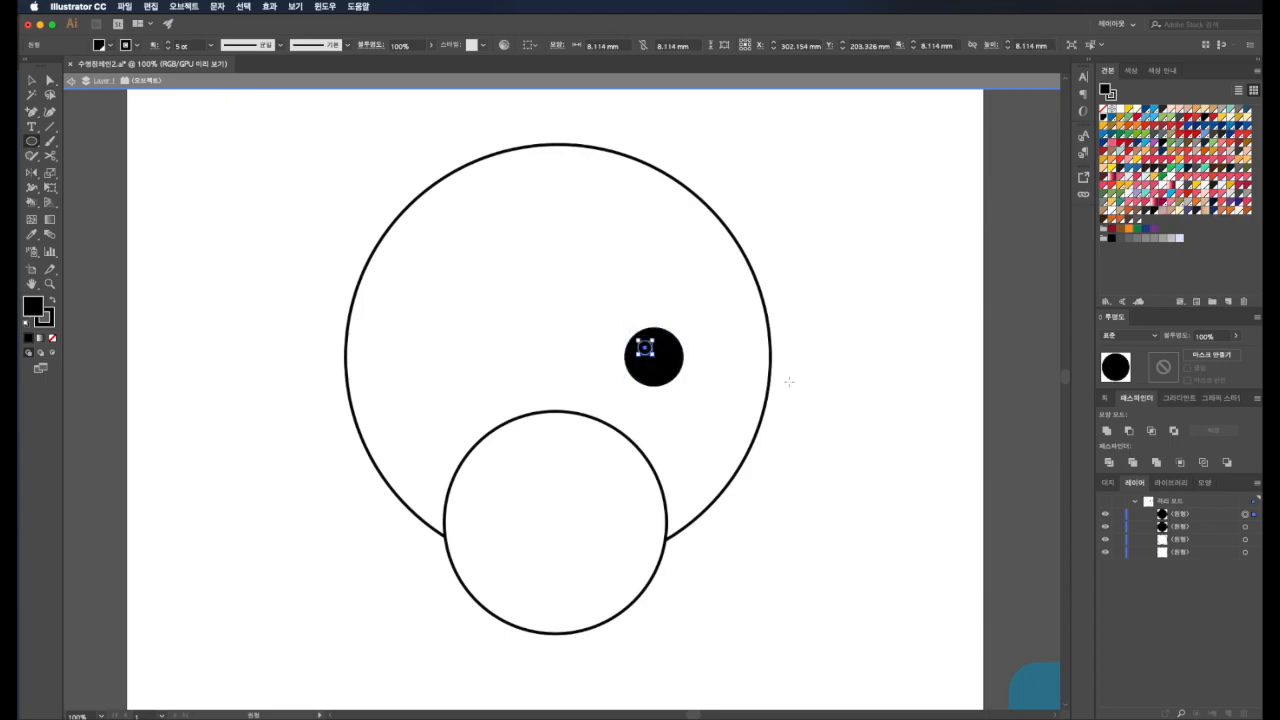
key("d")
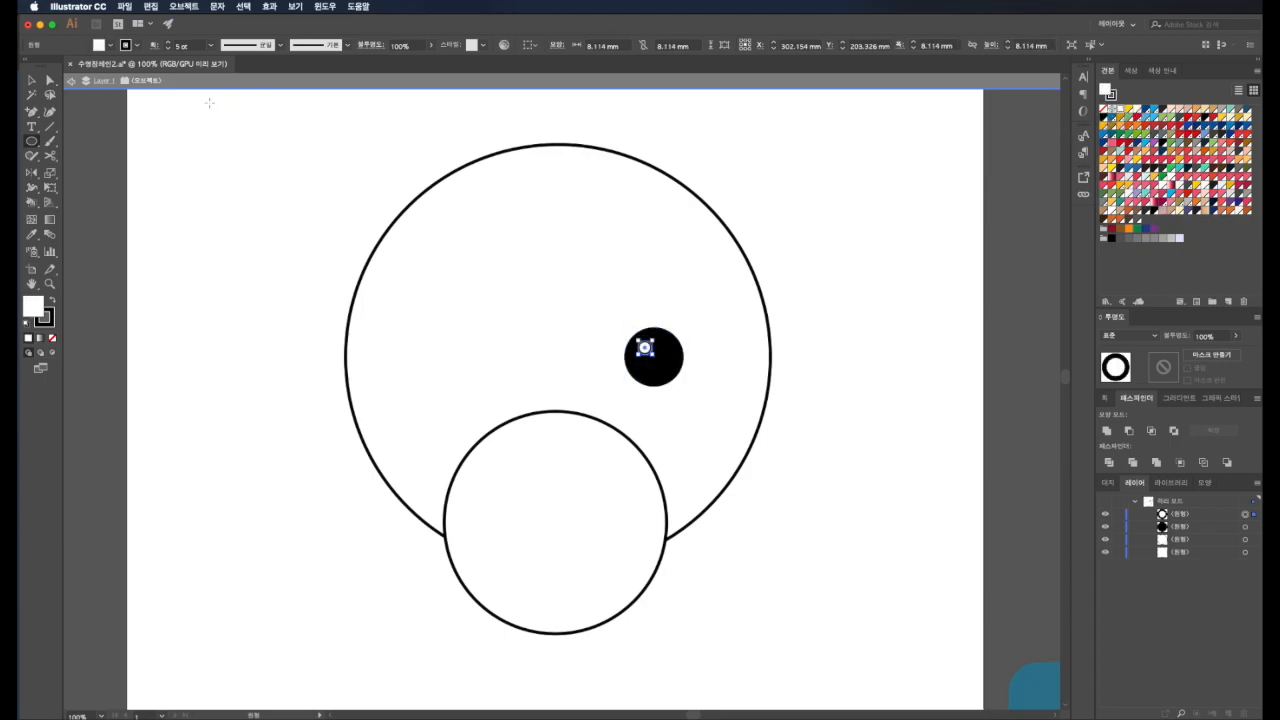
Duplicate the black eye together with its white highlight horizontally to the left half of the face.
left_click(31, 80)
left_click(179, 162)
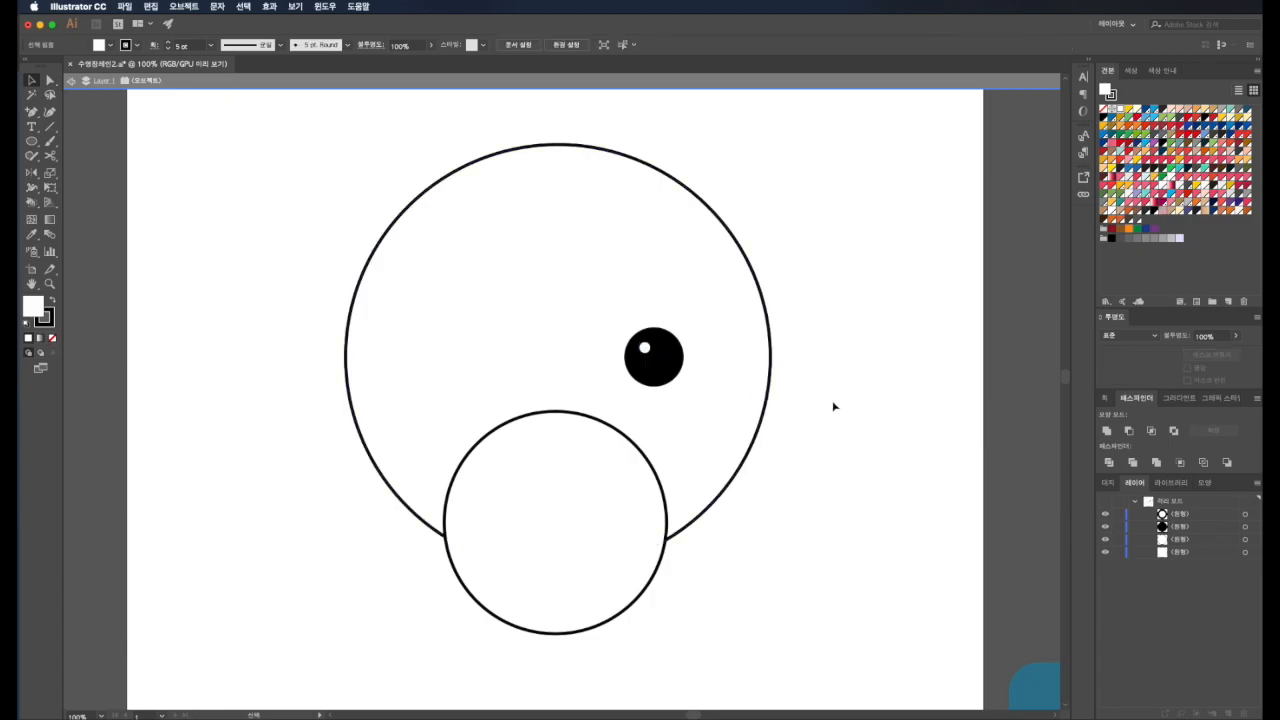
left_click(652, 371)
left_click(646, 349, "shift")
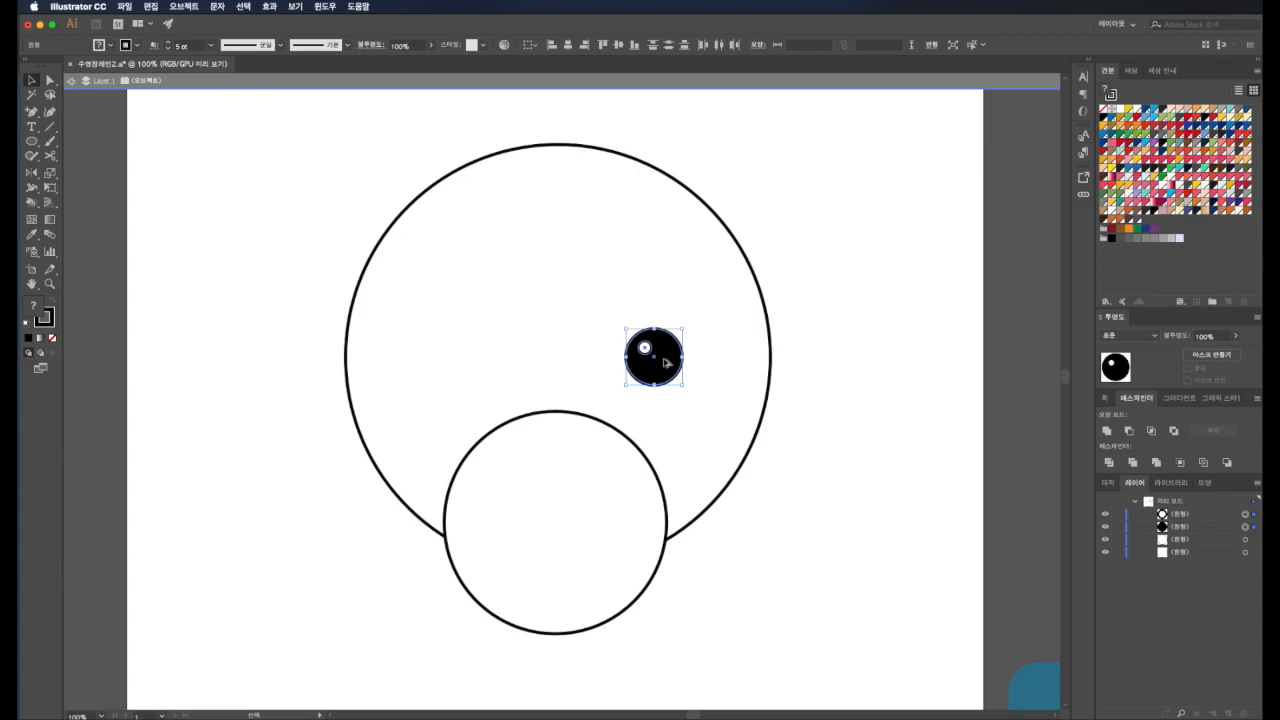
left_click_drag(664, 360, 478, 364)
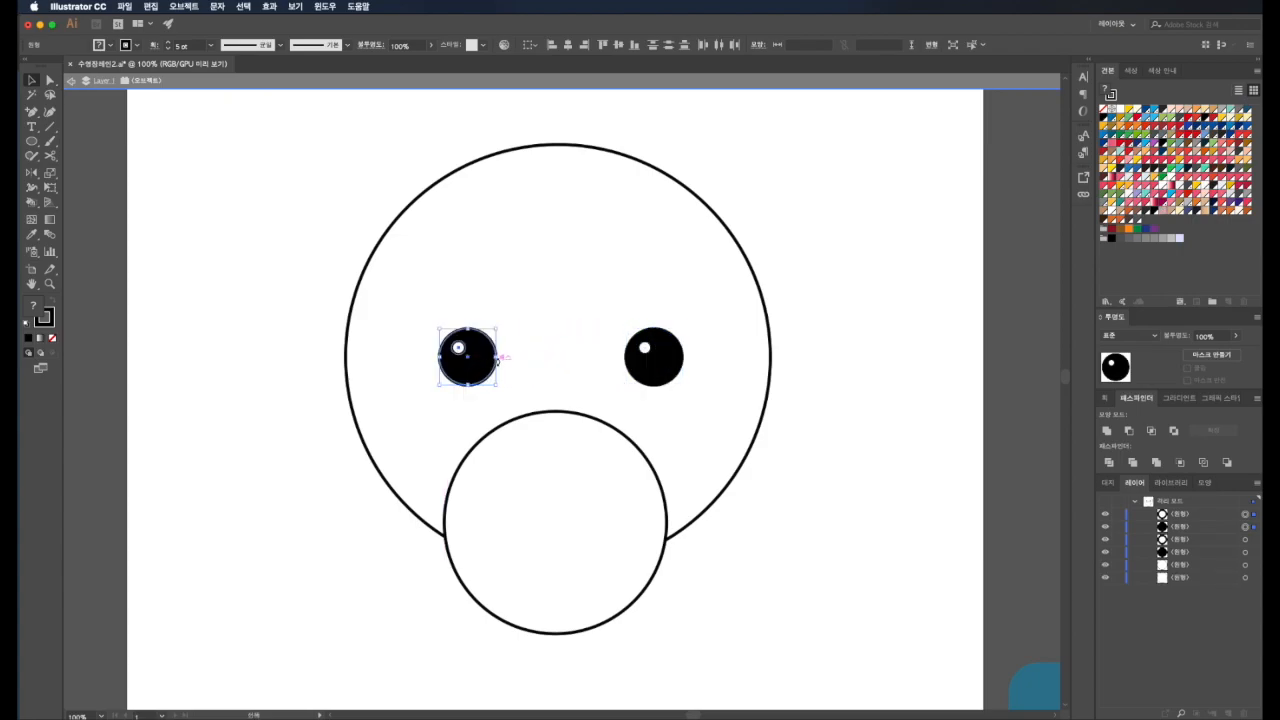
left_click(904, 353)
Shift both eyes with their highlights slightly to the right so the pair is centred on the face.
left_click(460, 368)
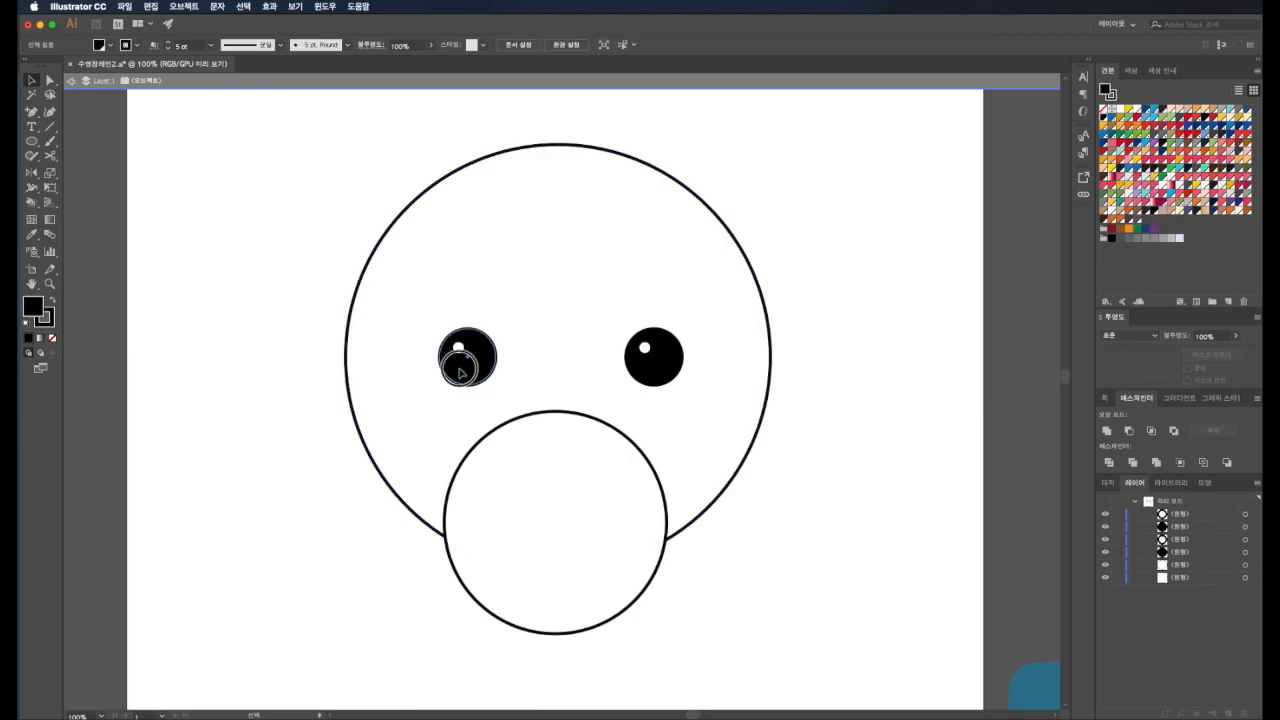
left_click(459, 348, "shift")
left_click(648, 352, "shift")
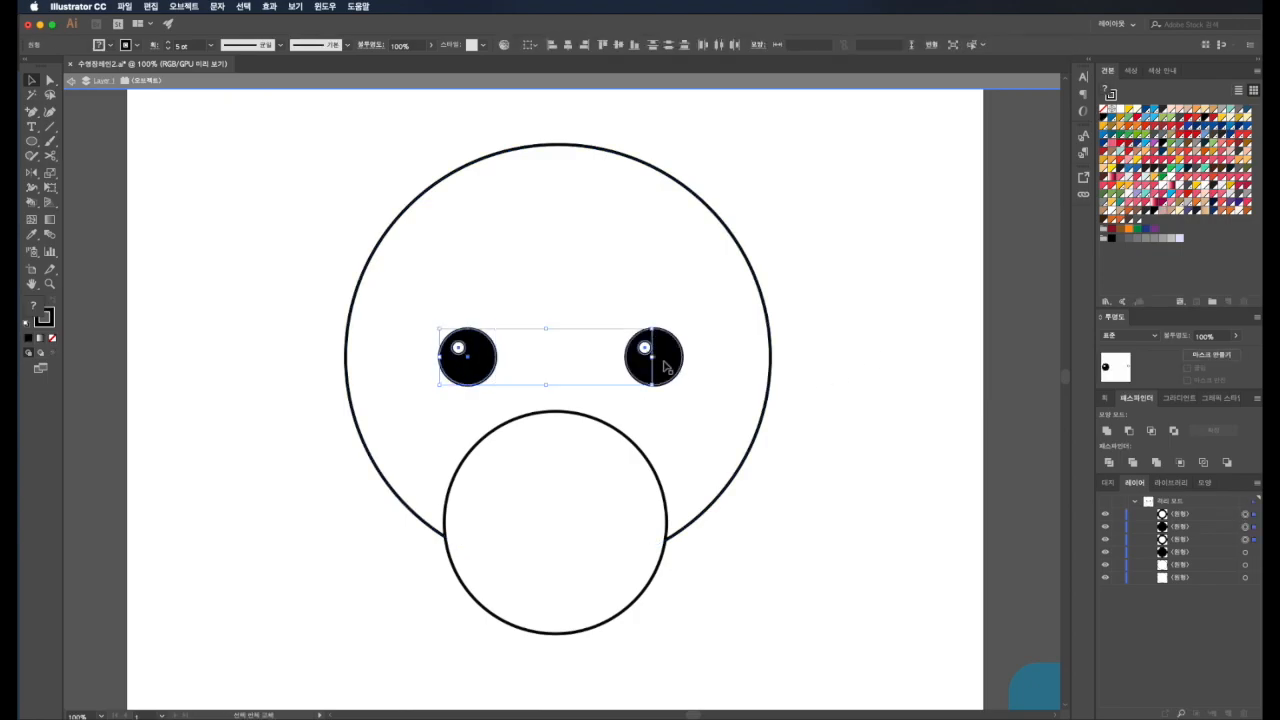
left_click_drag(663, 351, 670, 362)
left_click(855, 367)
Draw a black circle about 40 mm in diameter for the nose in the muzzle circle's upper middle.
left_click_drag(31, 141, 67, 173)
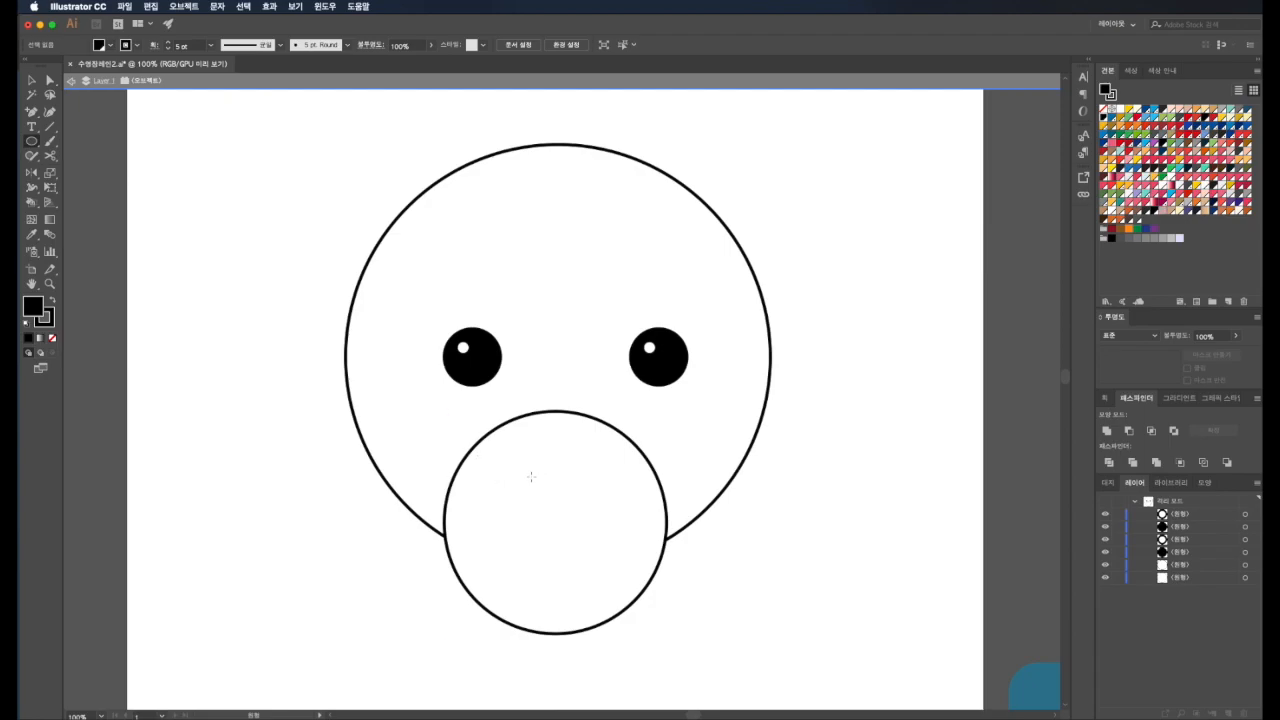
left_click_drag(521, 464, 566, 494)
key("v")
left_click(797, 531)
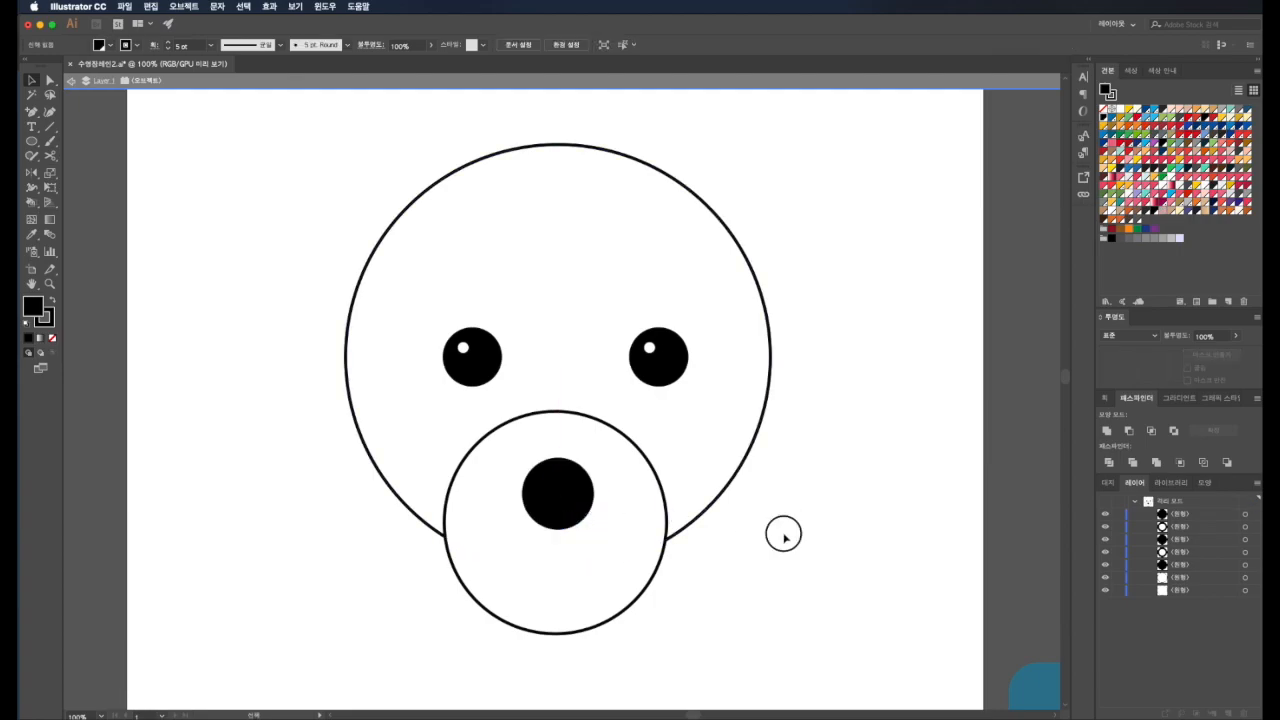
Flatten the top of the nose by deleting the black circle's top anchor point.
left_click(572, 502)
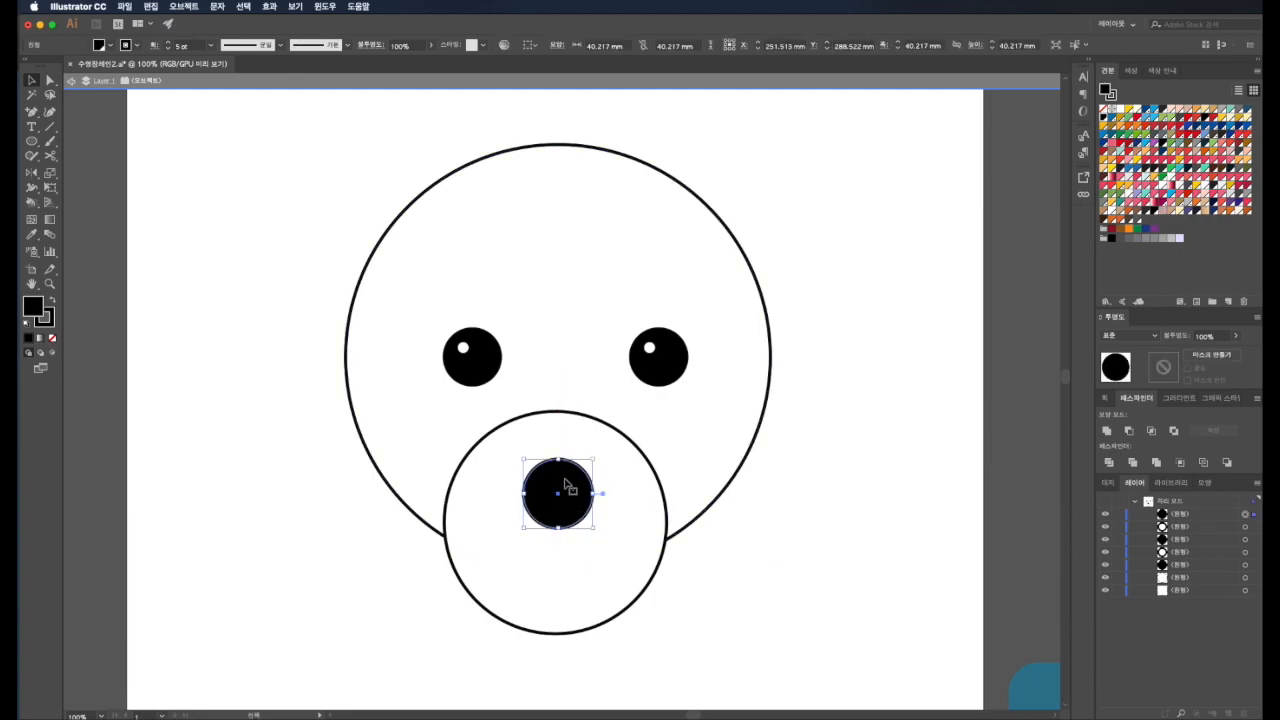
key("a")
left_click(752, 533)
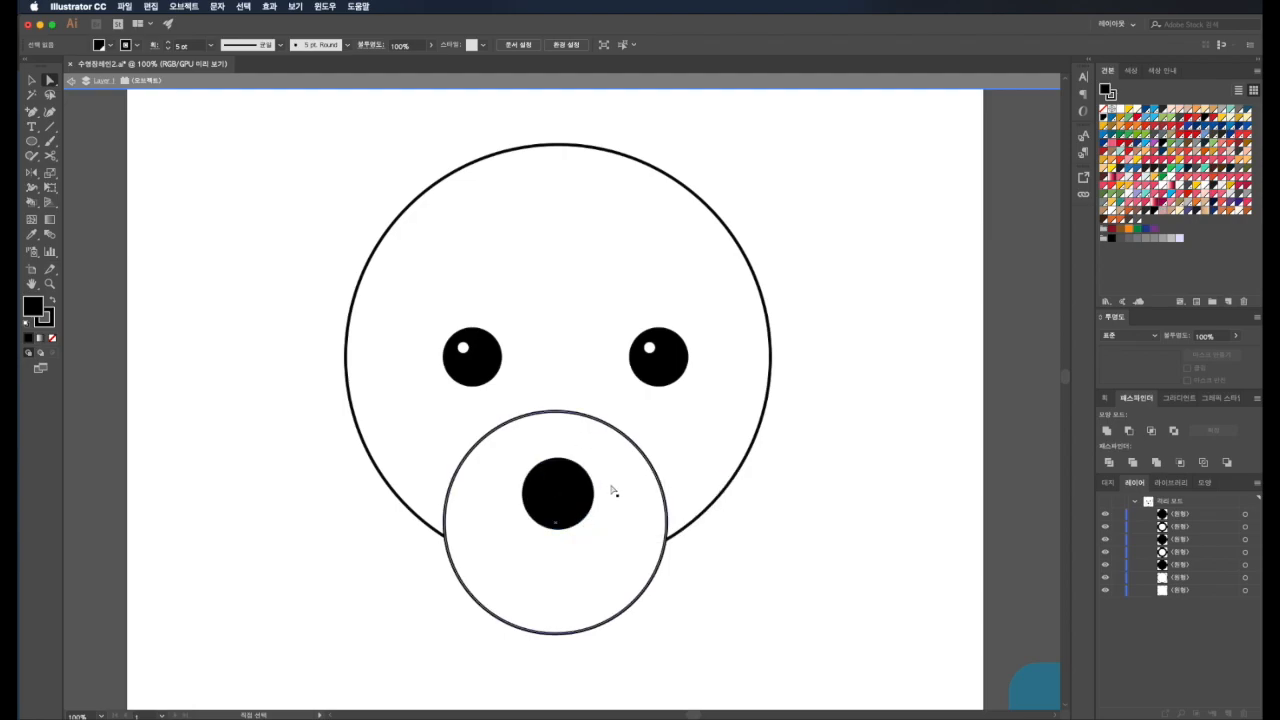
left_click(825, 567)
left_click(562, 480)
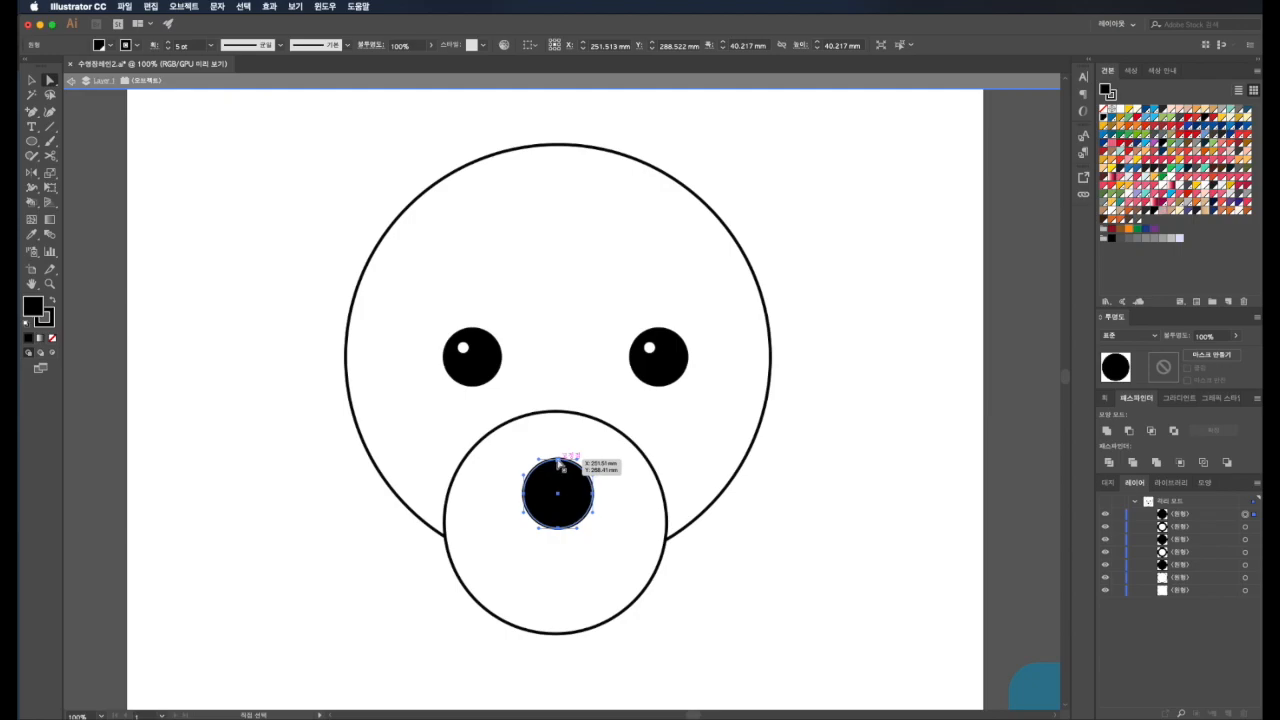
key("p")
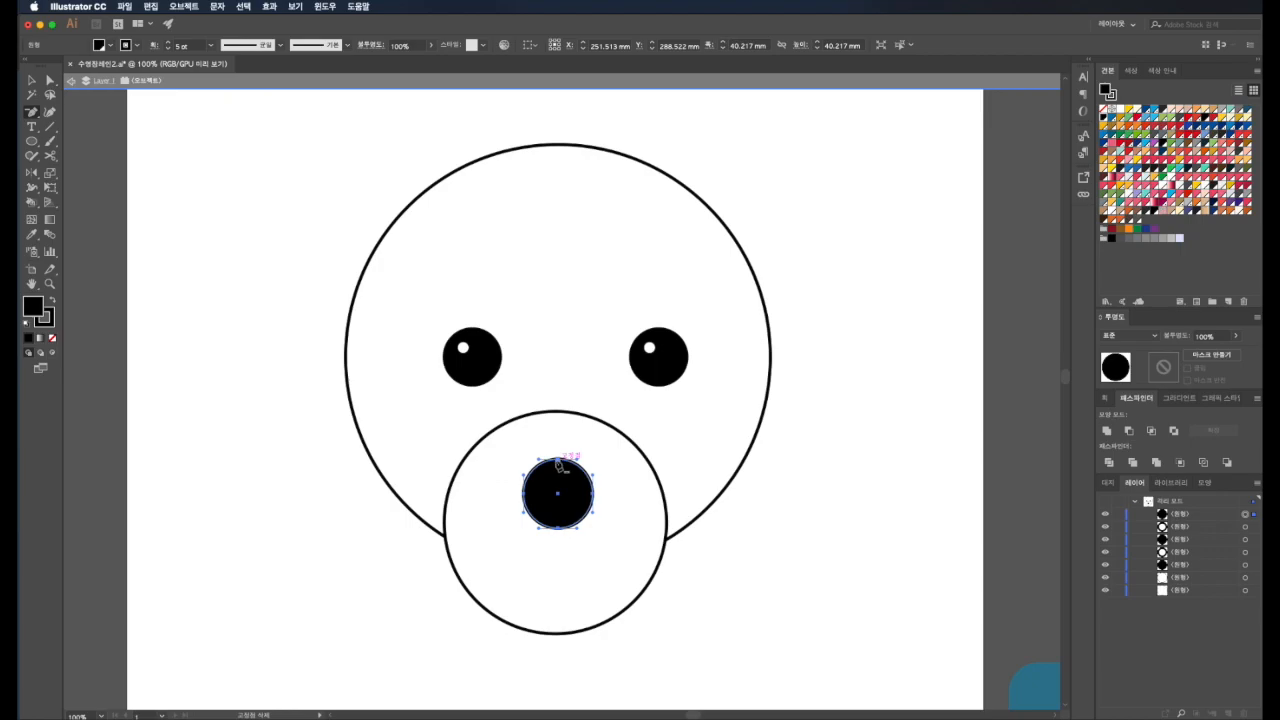
left_click(559, 461)
left_click(35, 80)
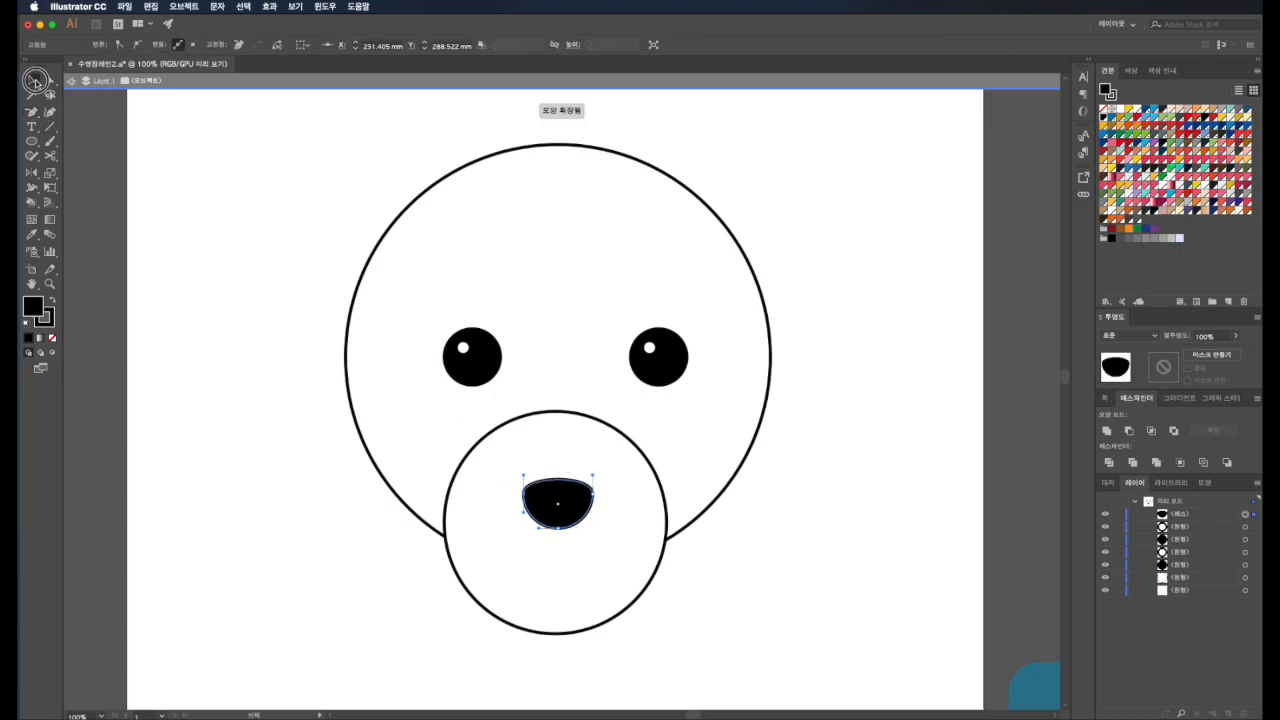
Enlarge the nose to about 46.5 by 32.9 mm and move it and the muzzle circle up.
left_click(260, 169)
left_click(565, 500)
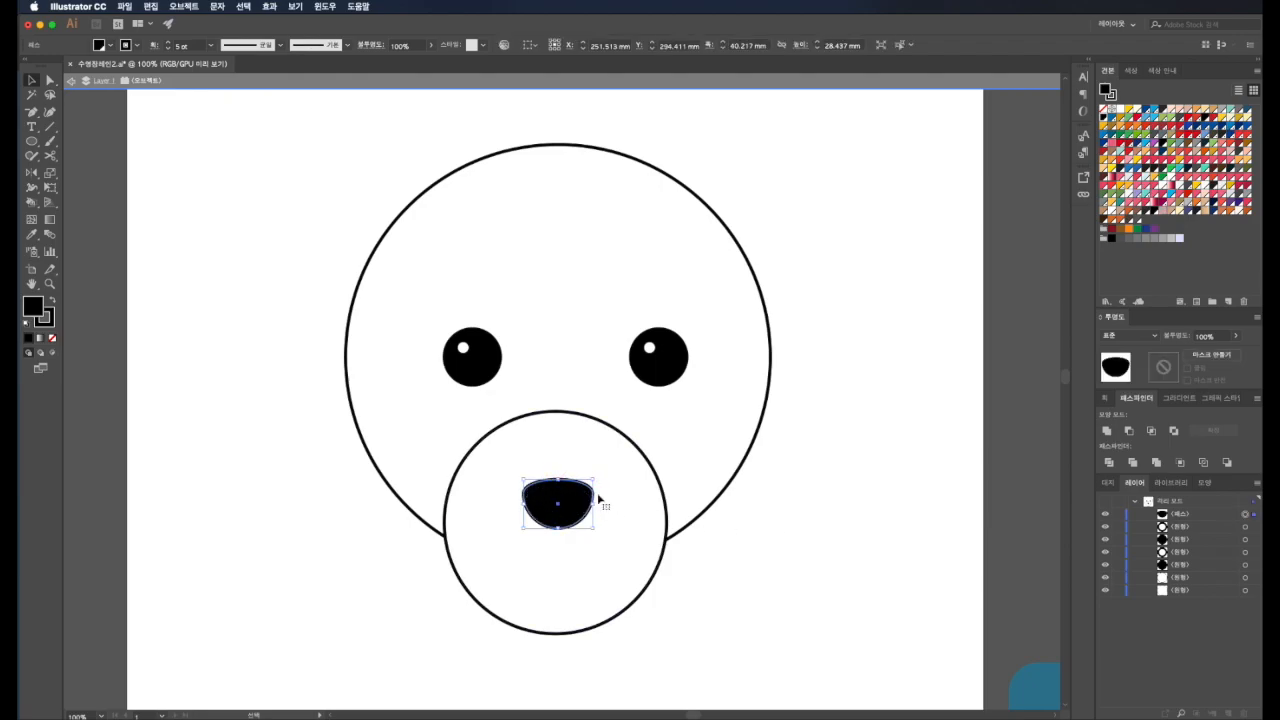
left_click(797, 572)
left_click_drag(563, 506, 602, 511)
left_click(811, 557)
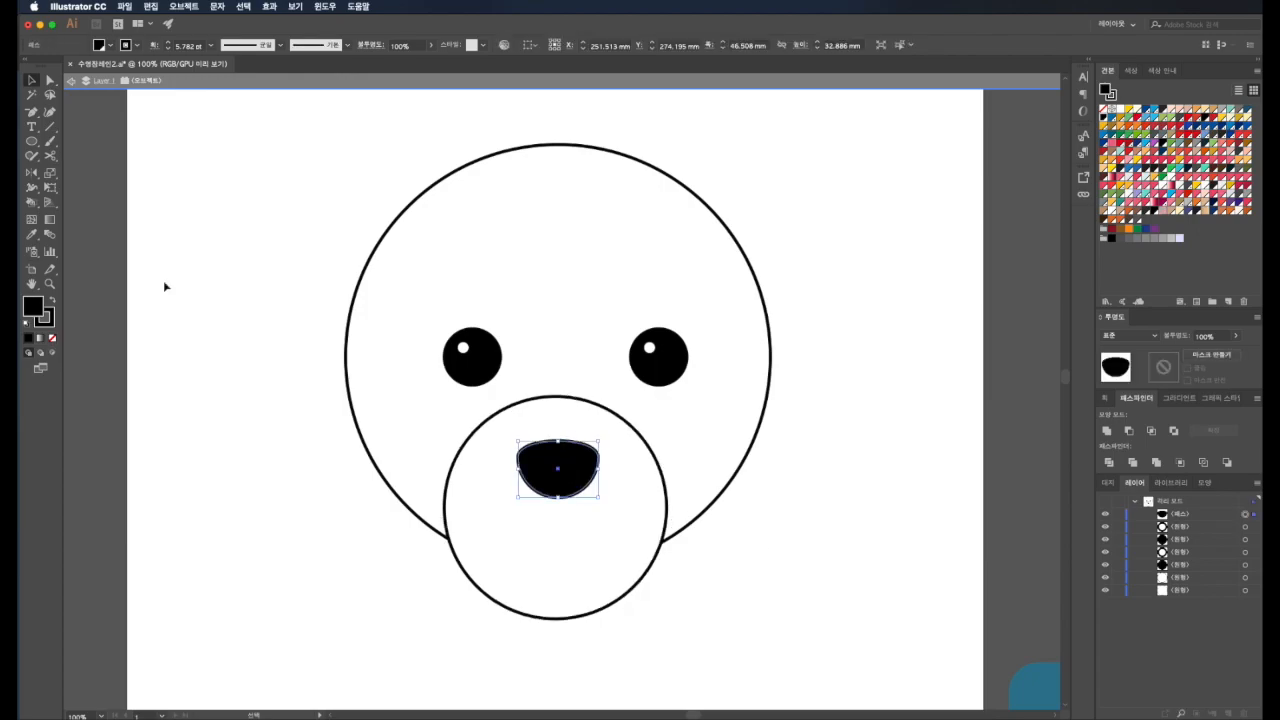
Draw a vertical line about 39.5 mm long from inside the nose down into the muzzle.
left_click(43, 126)
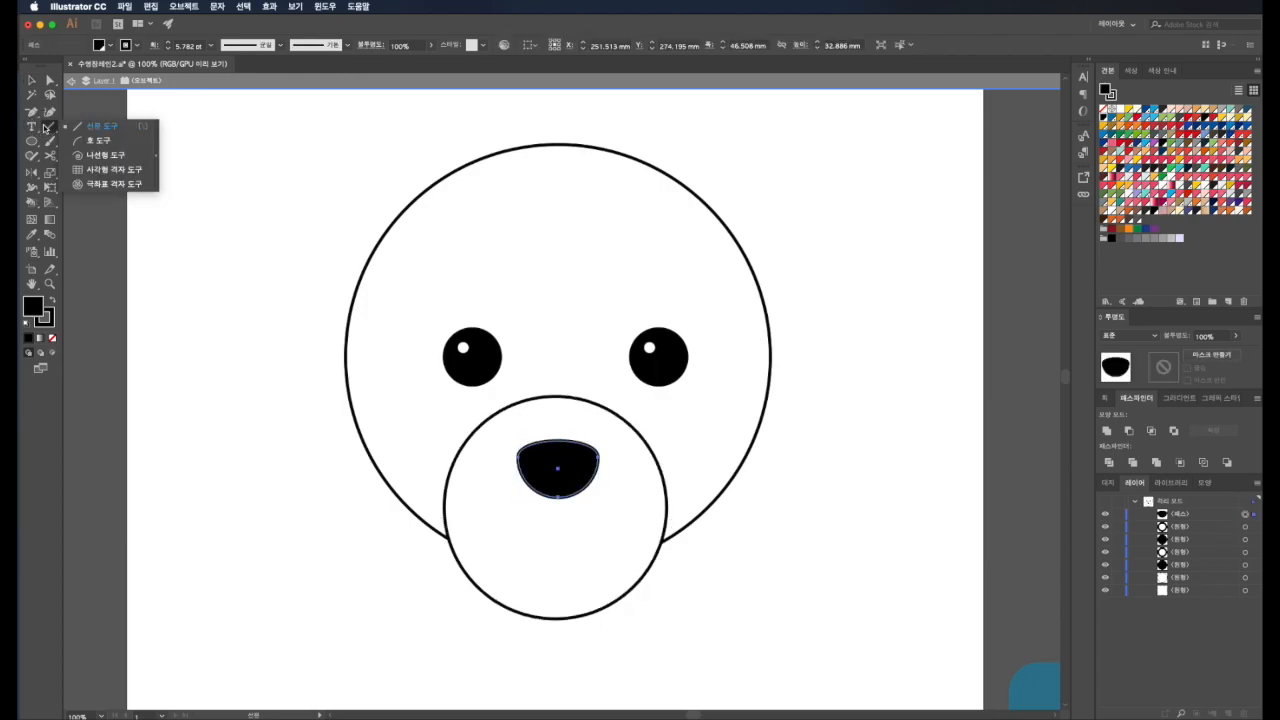
left_click(95, 127)
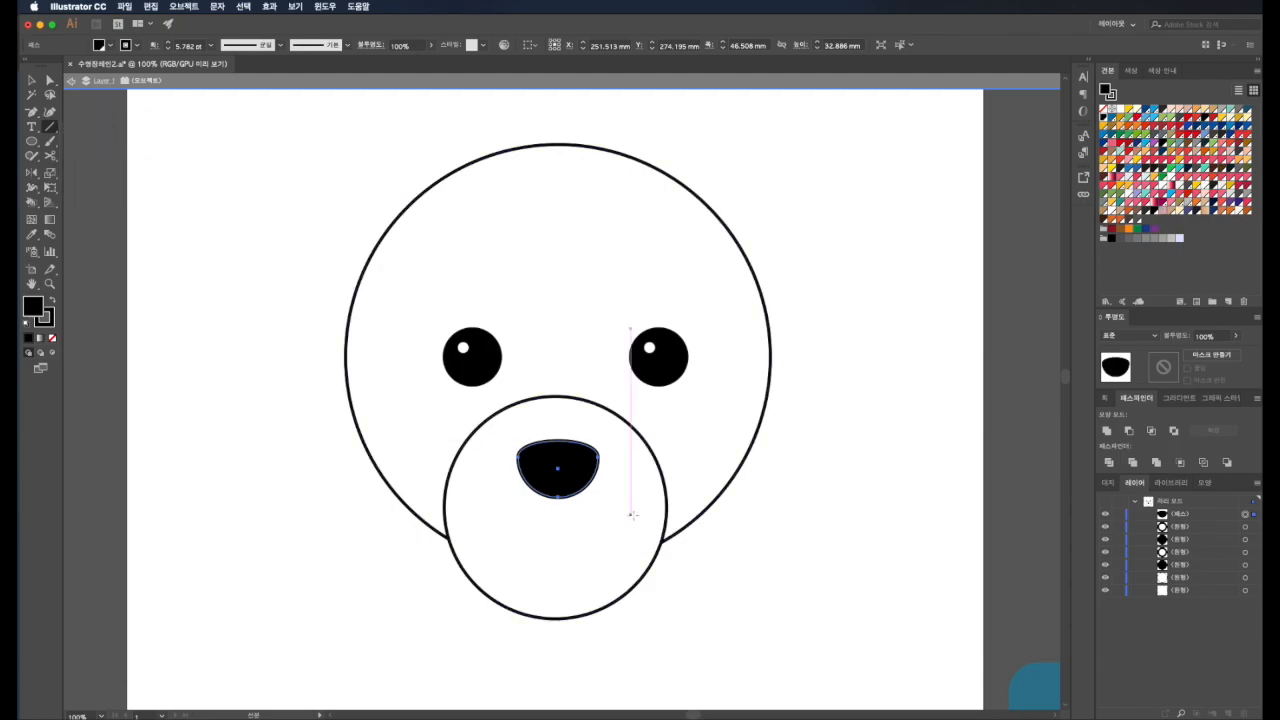
left_click(50, 125)
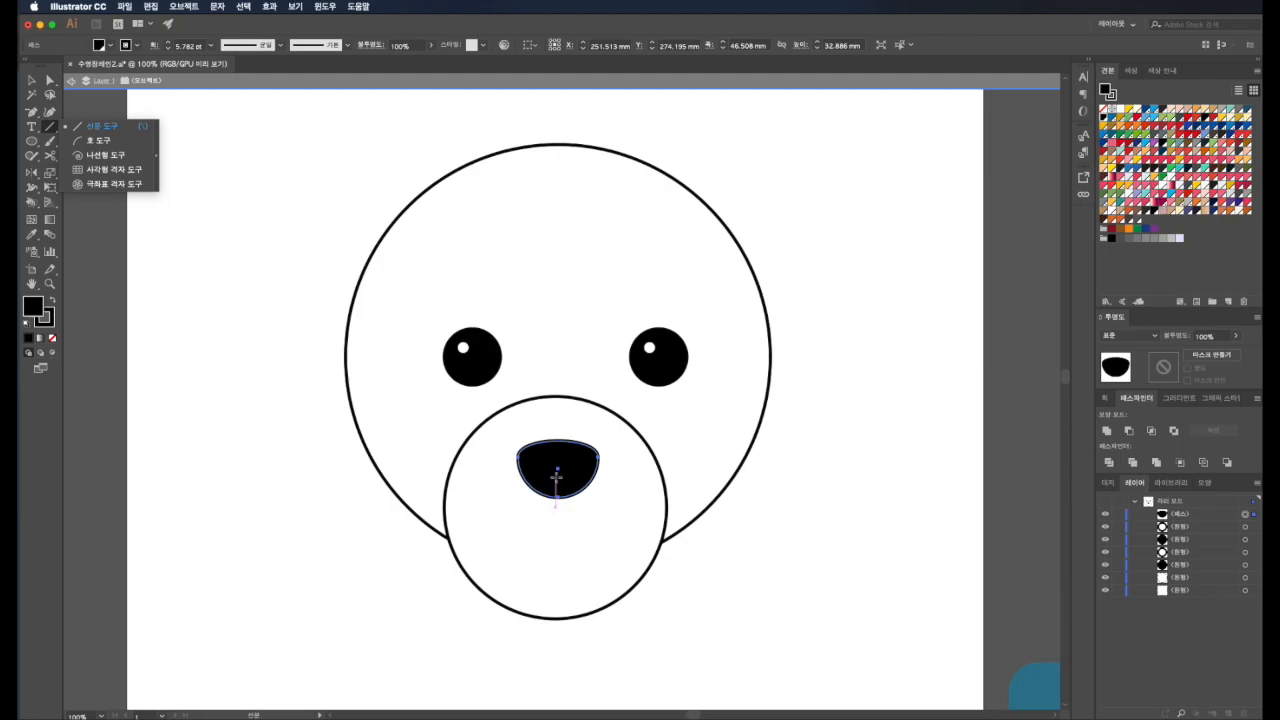
left_click_drag(557, 468, 558, 543)
Shorten the line under the nose by moving its lower end point up, and deselect it.
key("v")
key("a")
left_click(557, 516)
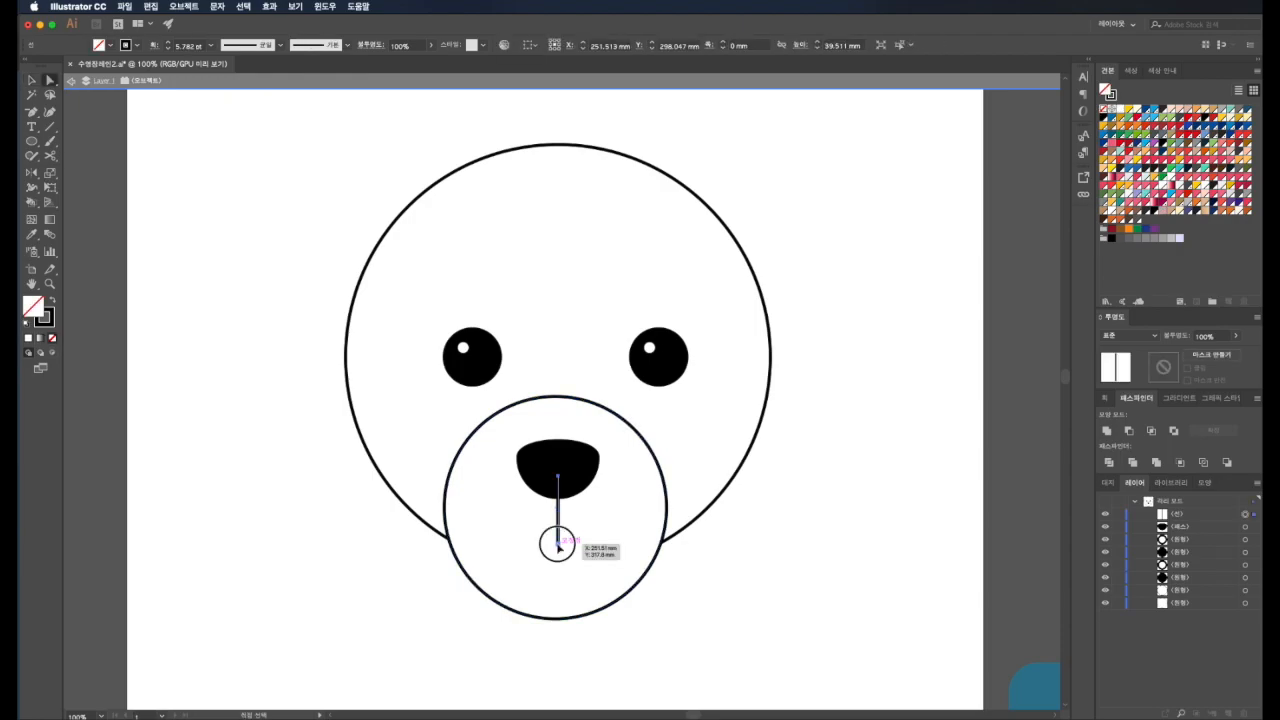
left_click(558, 545)
left_click_drag(558, 545, 557, 526)
key("v")
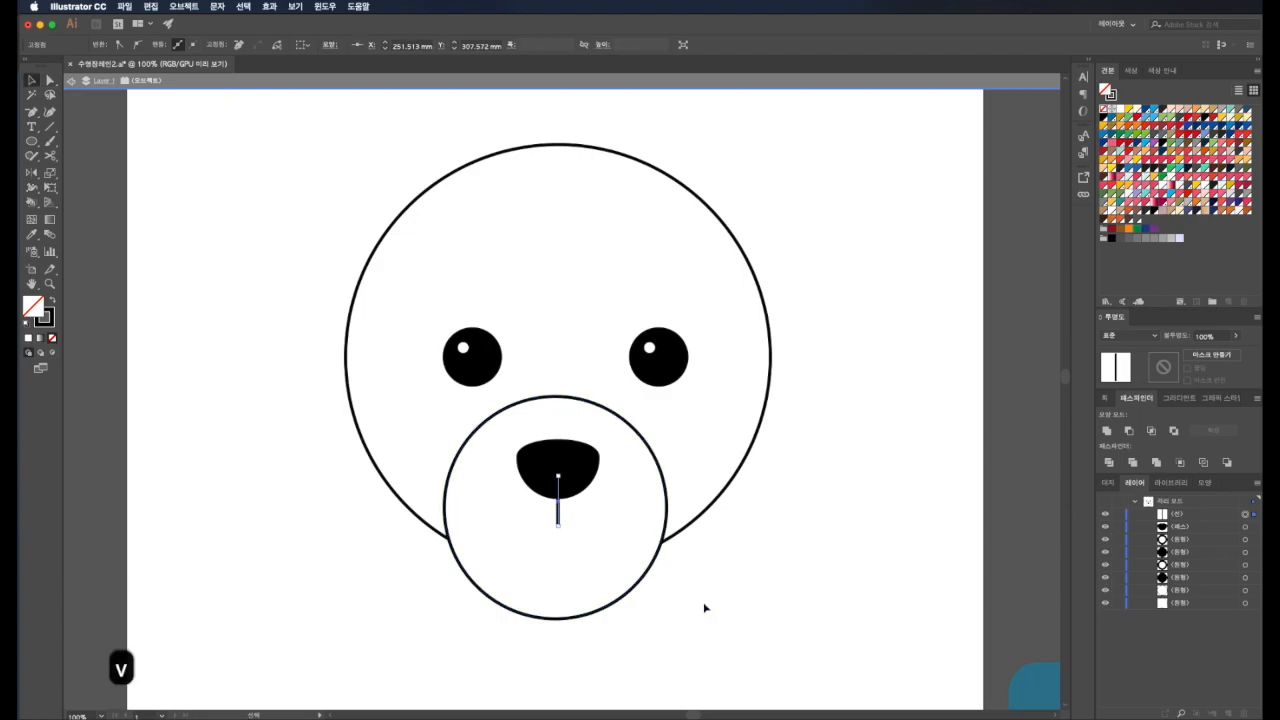
left_click(703, 604)
Draw an unfilled circle about 40 mm in diameter in the empty area right of the muzzle.
left_click_drag(31, 141, 70, 169)
left_click_drag(771, 508, 817, 566)
left_click(767, 544)
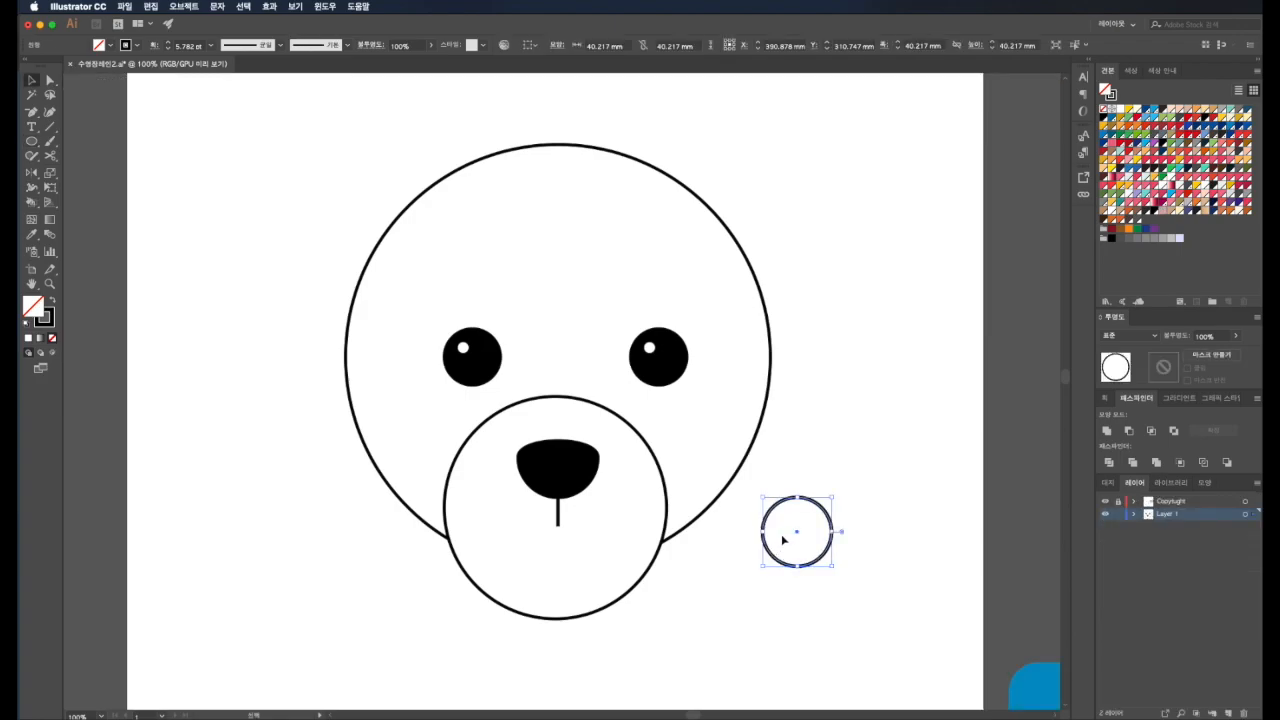
Add anchor points on the small unfilled circle's lower right and lower left, slightly below its side points.
key("a")
left_click(740, 542)
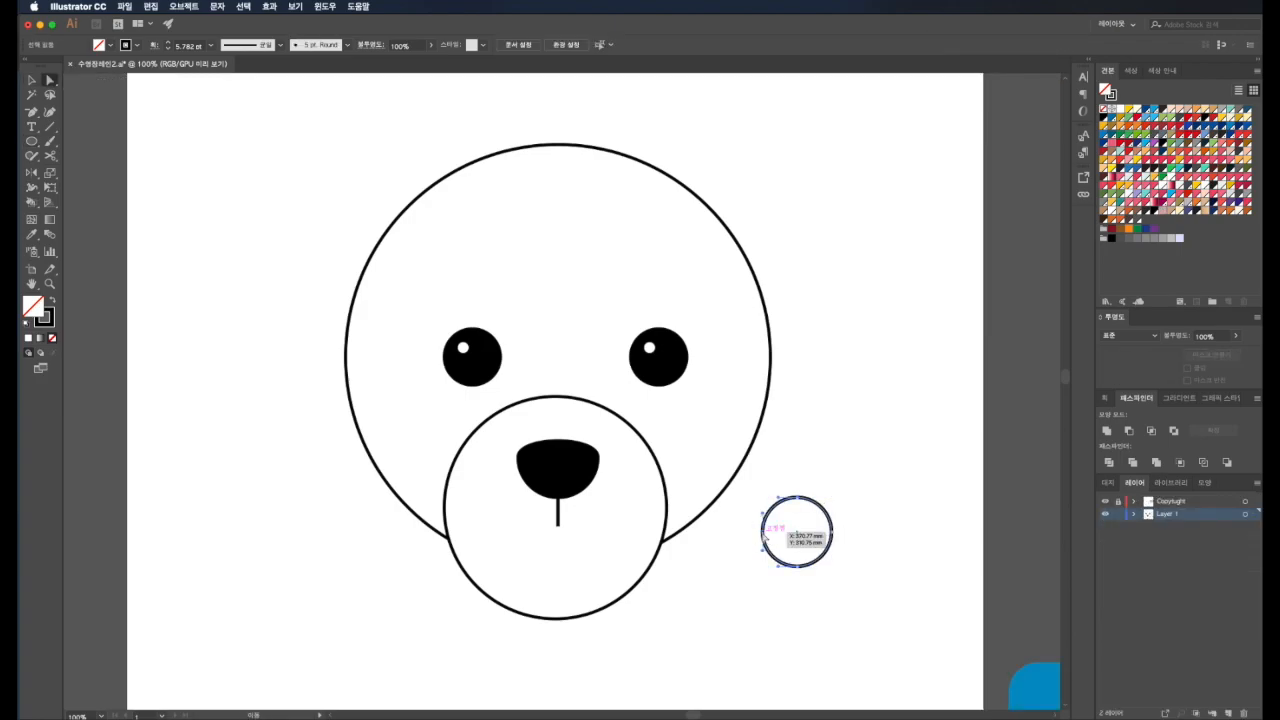
left_click(762, 531)
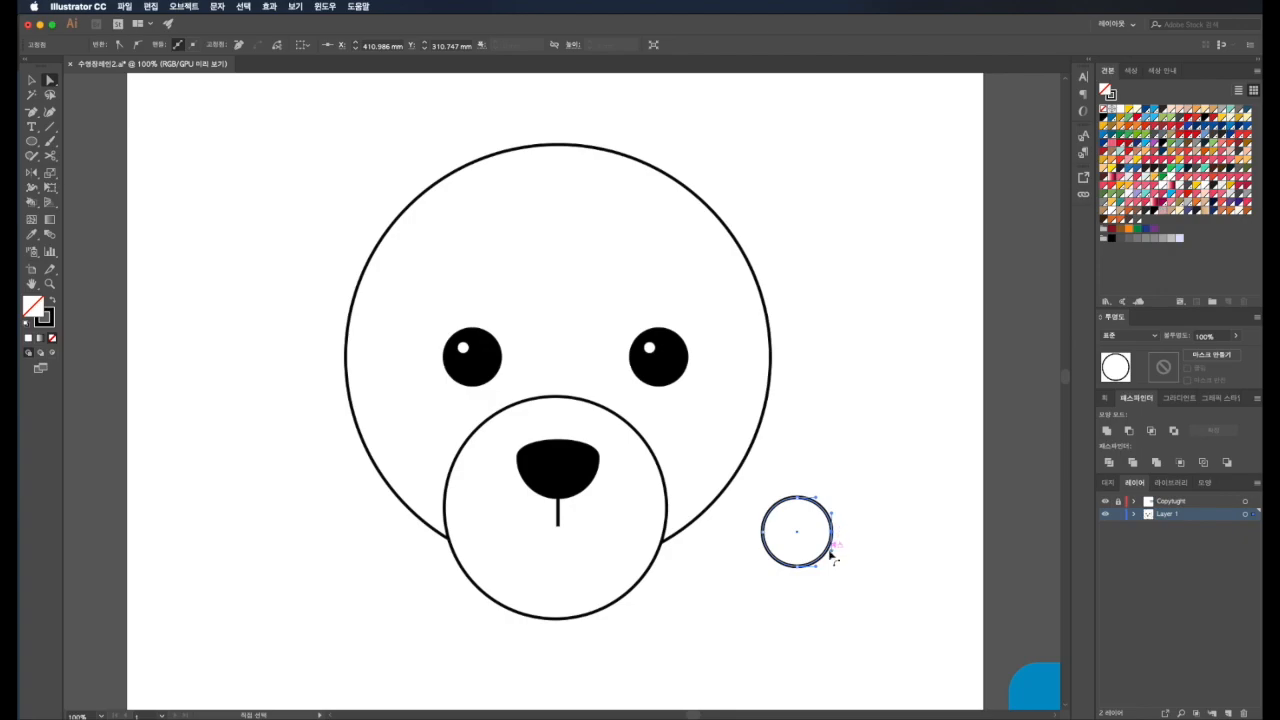
key("plus")
left_click(828, 550)
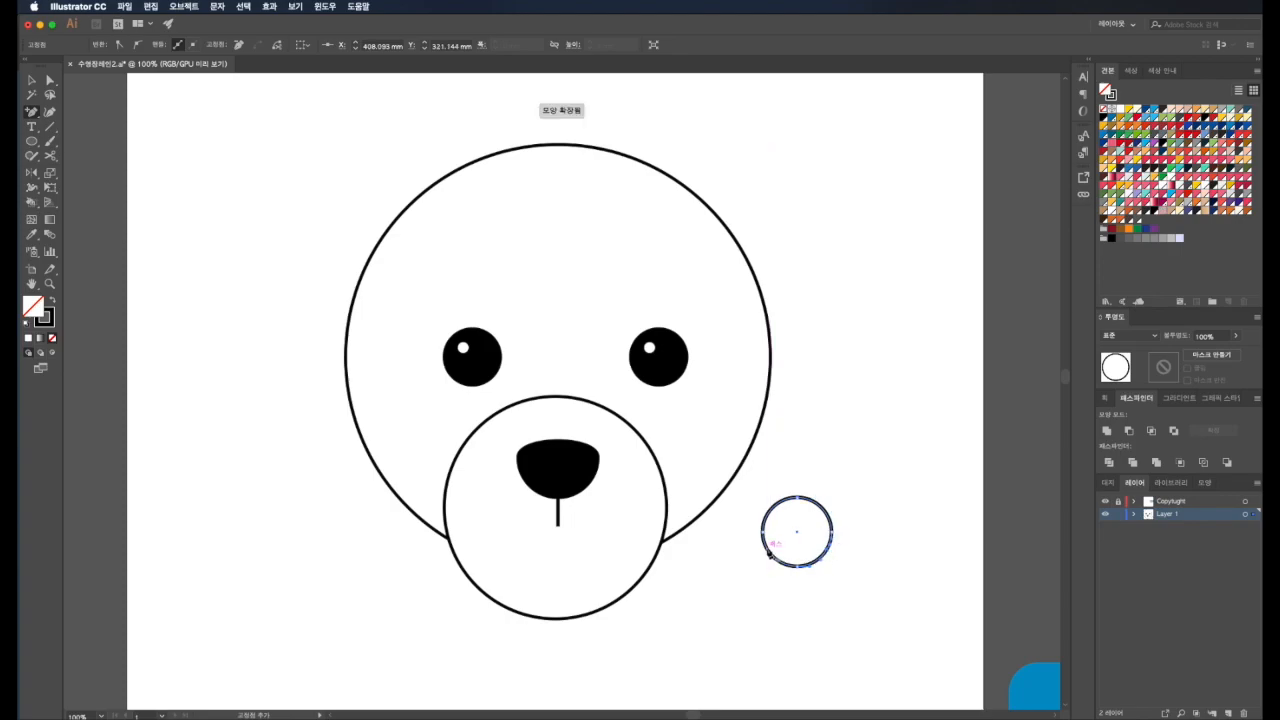
key("a")
left_click(876, 562)
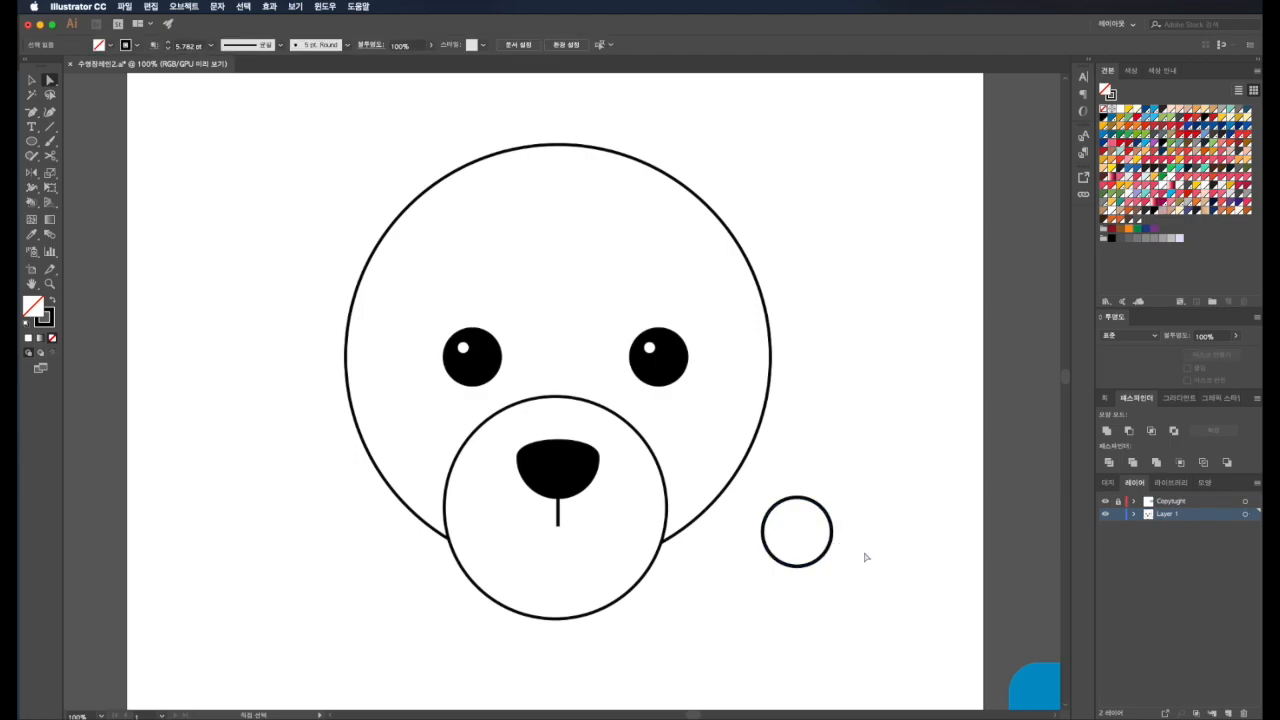
Delete the short segments between the new and side anchor points on both sides of the small circle.
left_click(831, 537)
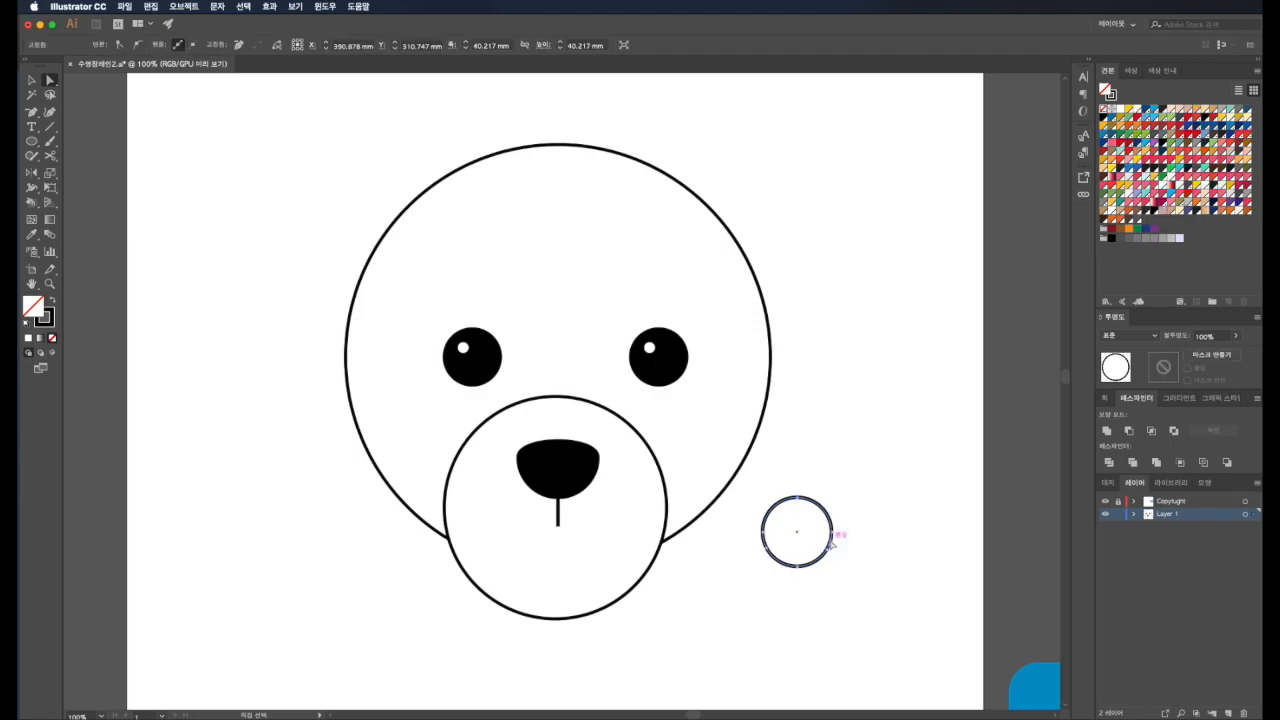
key("BackSpace")
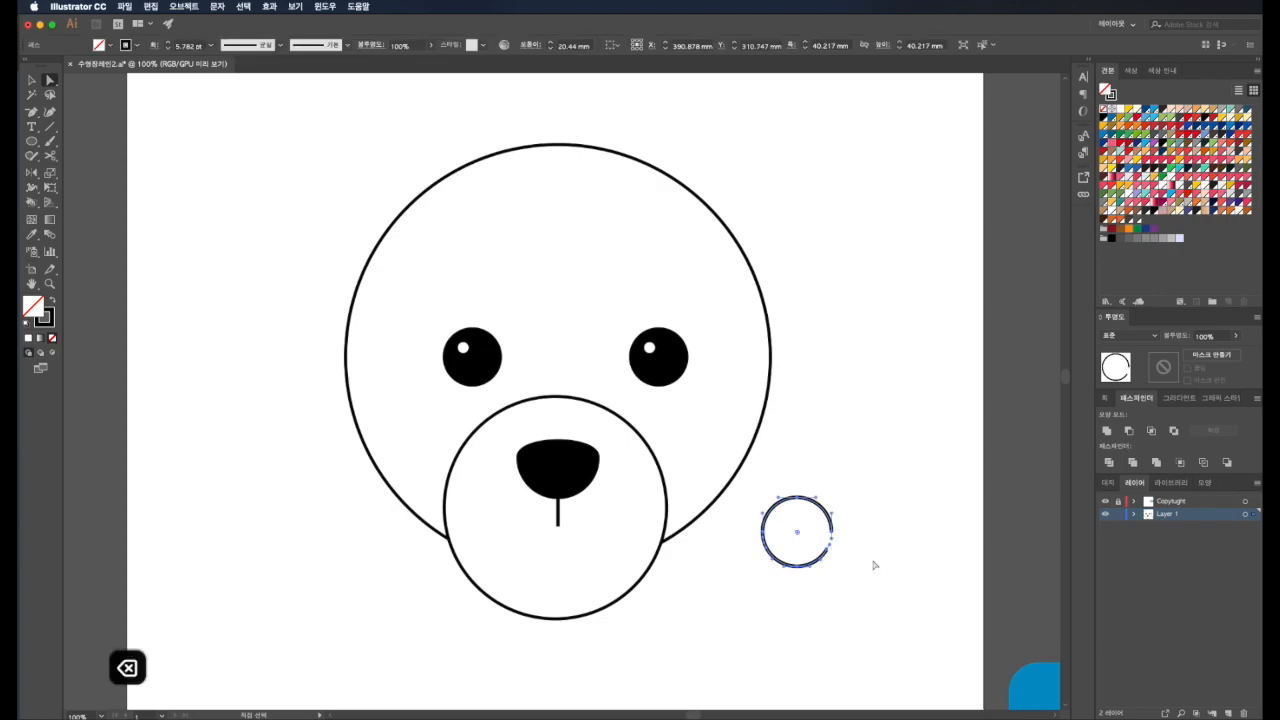
left_click(713, 542)
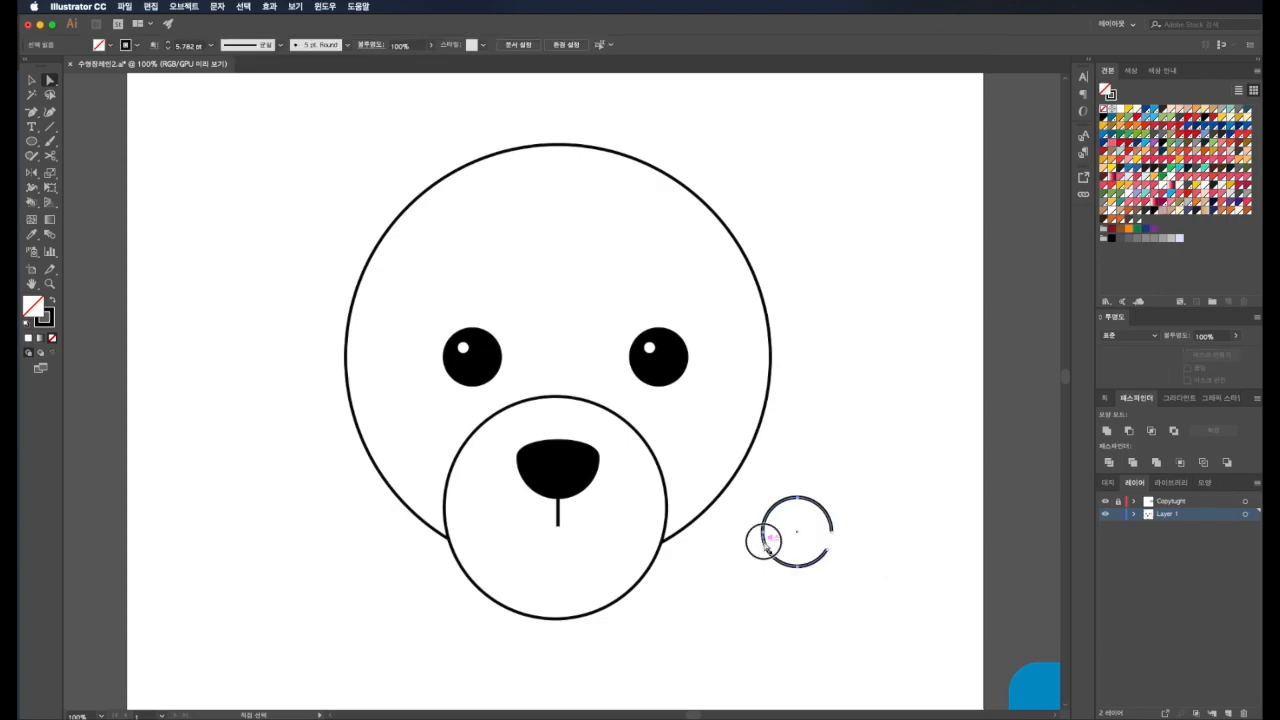
left_click(764, 541)
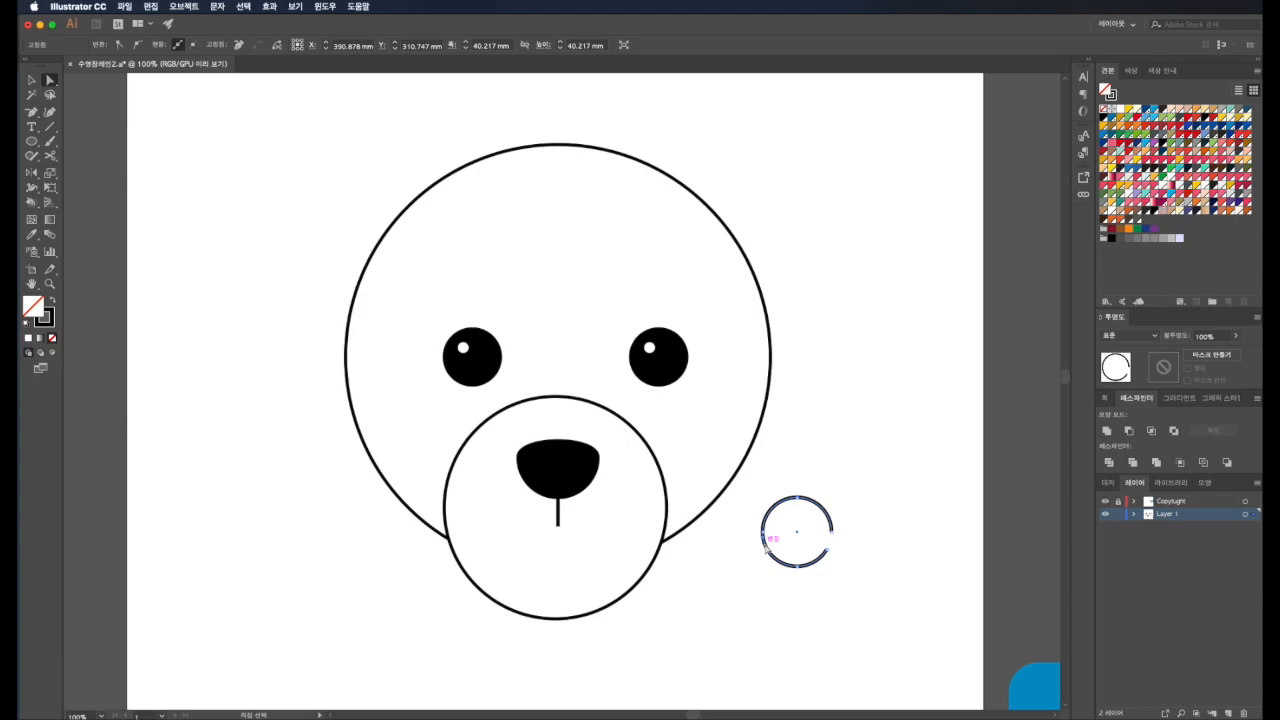
key("BackSpace")
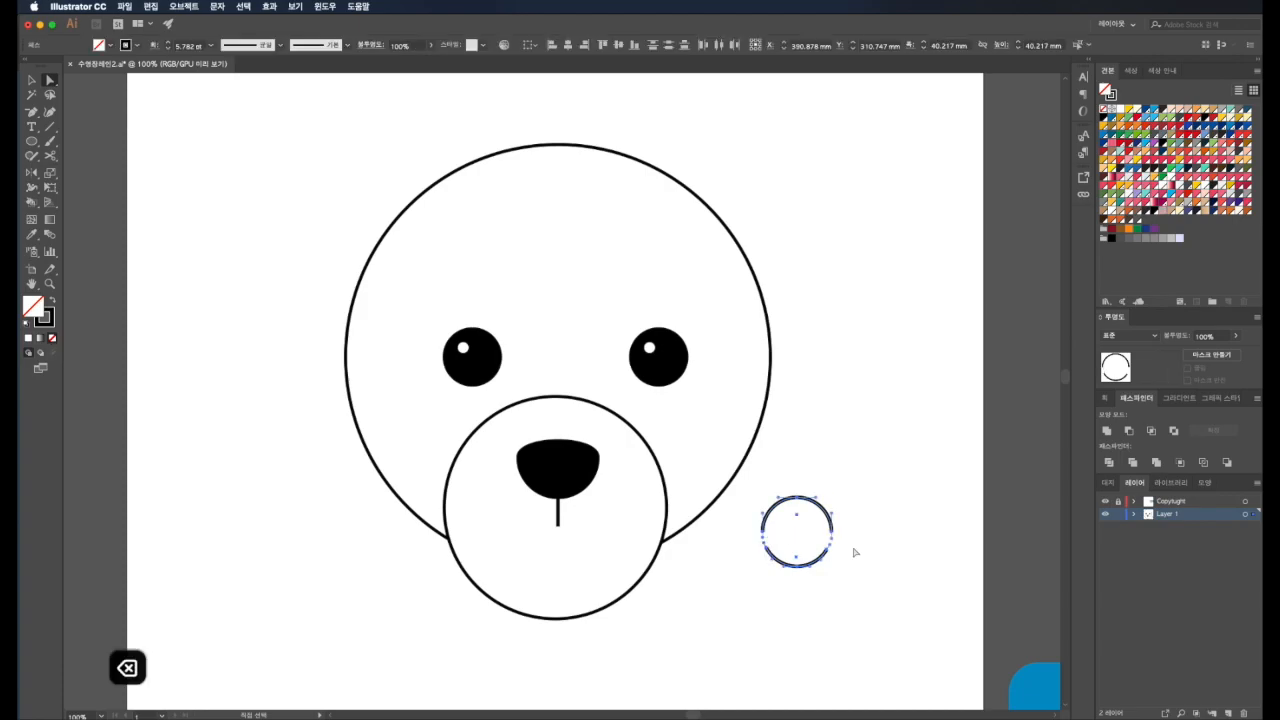
left_click(903, 534)
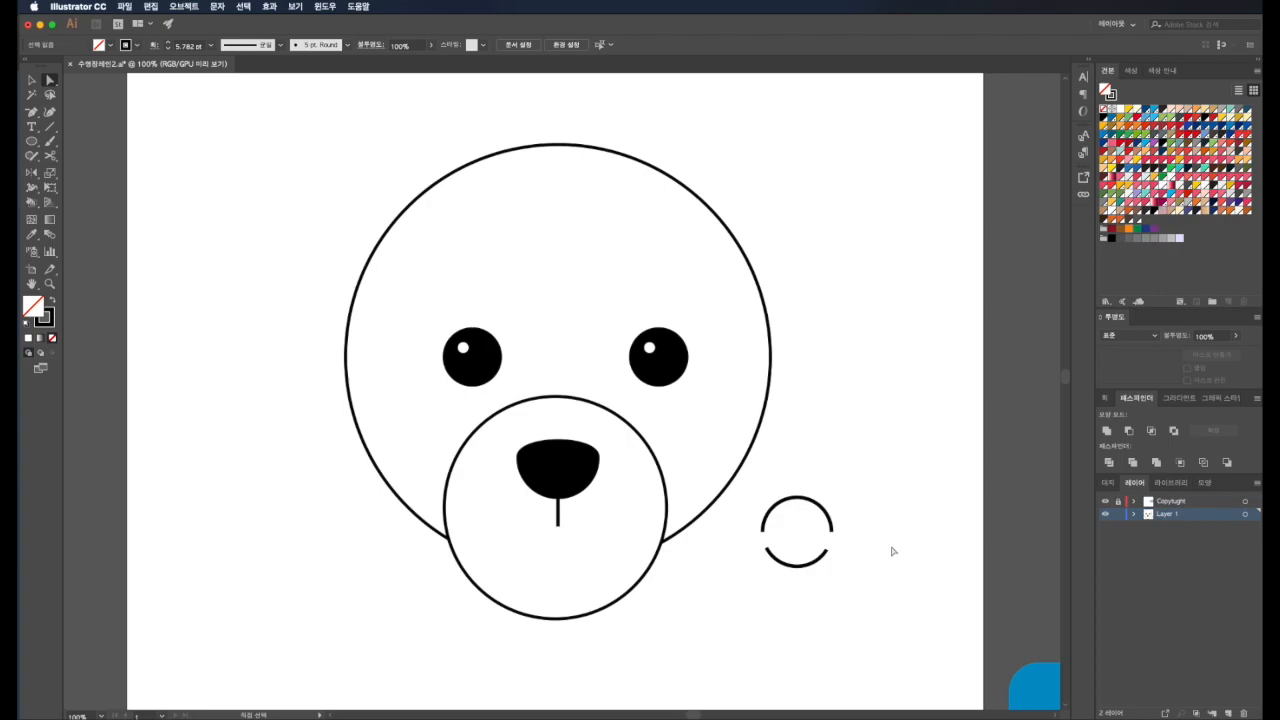
Delete the upper arc of the split circle, keeping only the lower arc for the mouth.
left_click(812, 506)
left_click(872, 517)
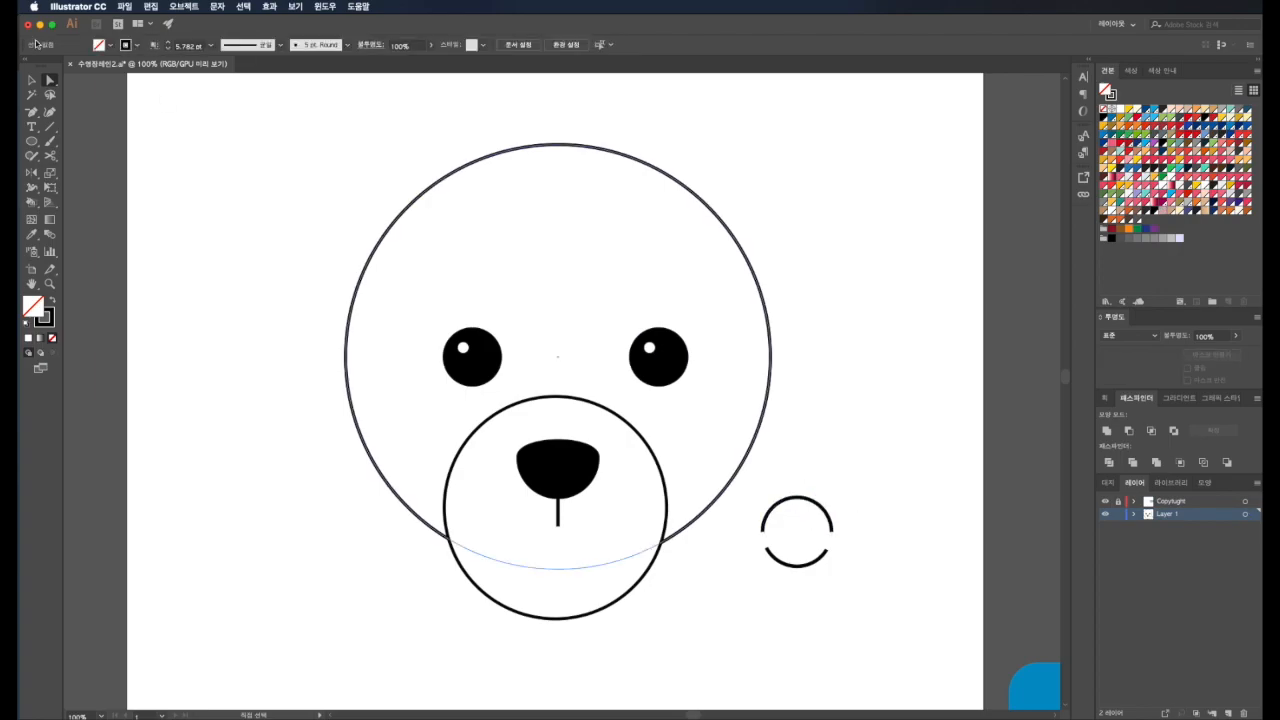
left_click(32, 80)
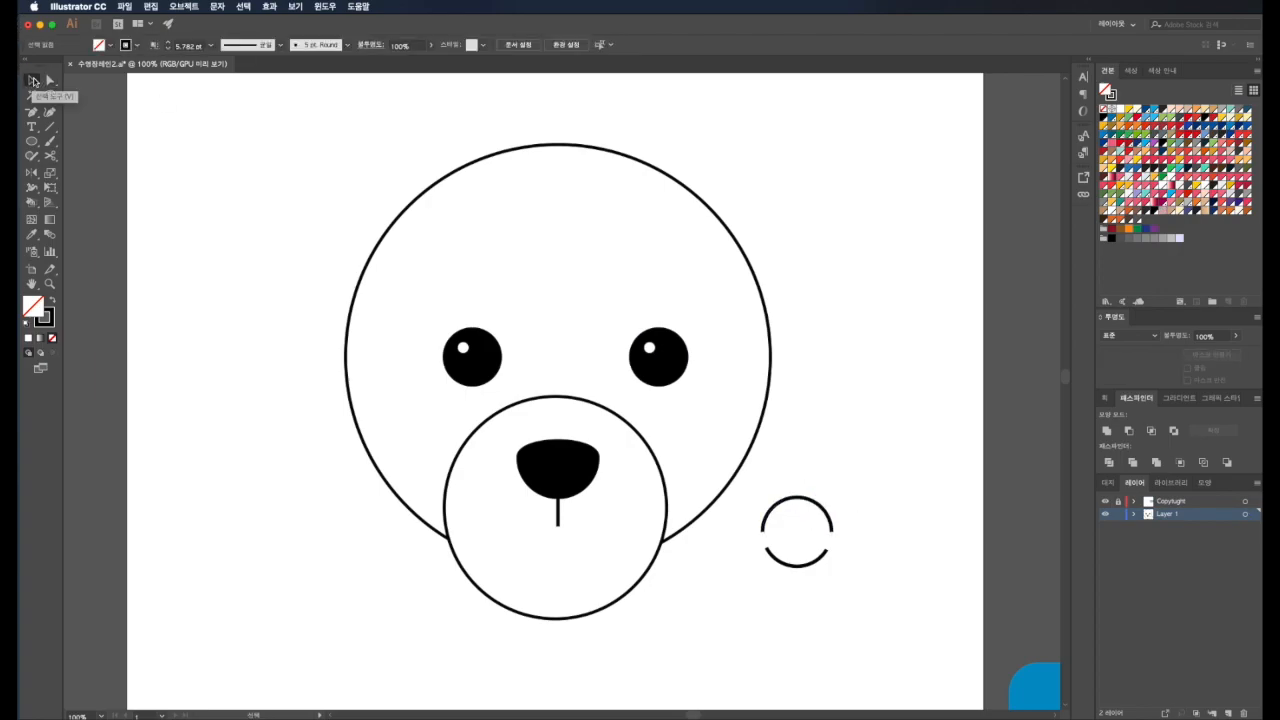
left_click(815, 506)
key("v")
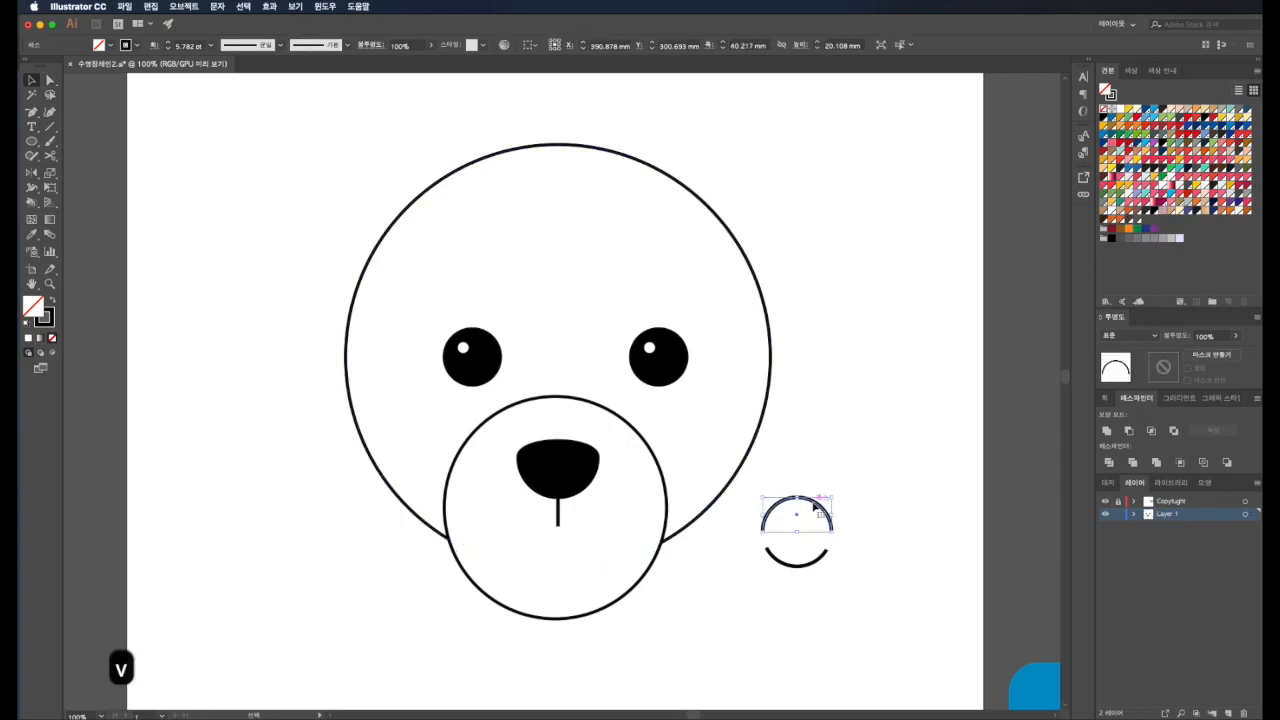
key("BackSpace")
left_click(849, 546)
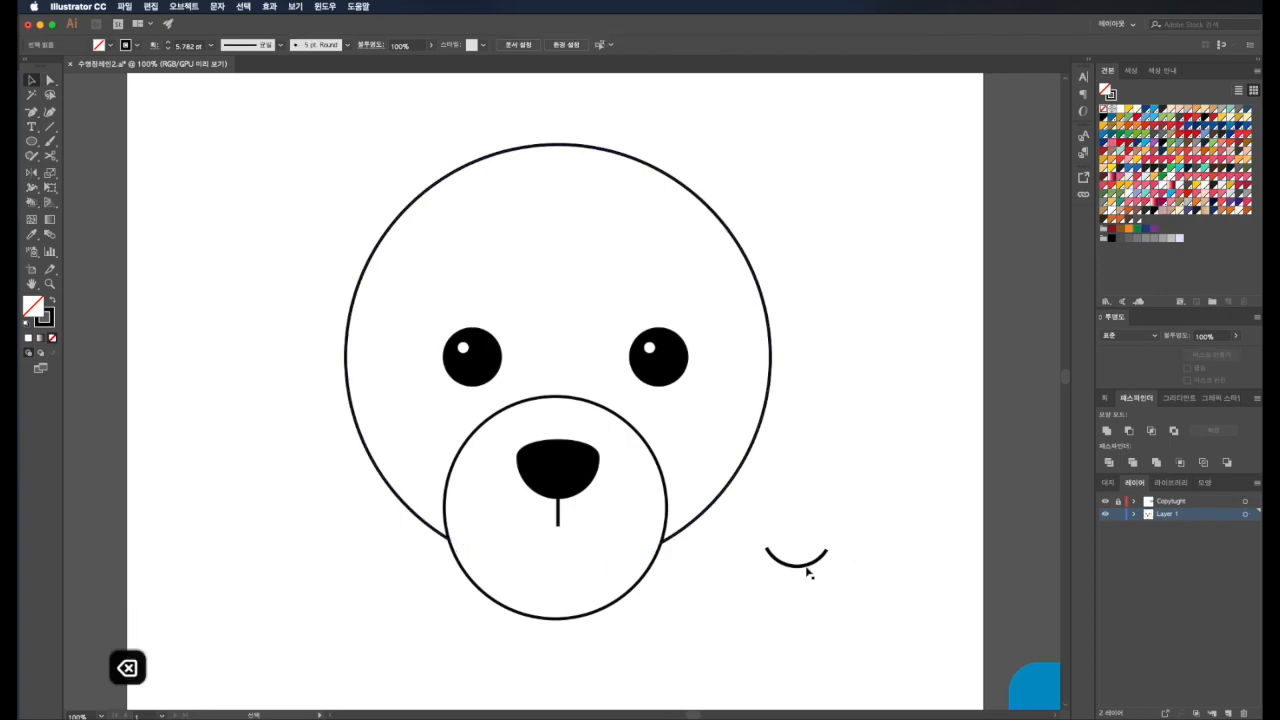
Try shifting the remaining lower arc to the right, and undo the change.
left_click_drag(811, 566, 862, 568)
key("super+z")
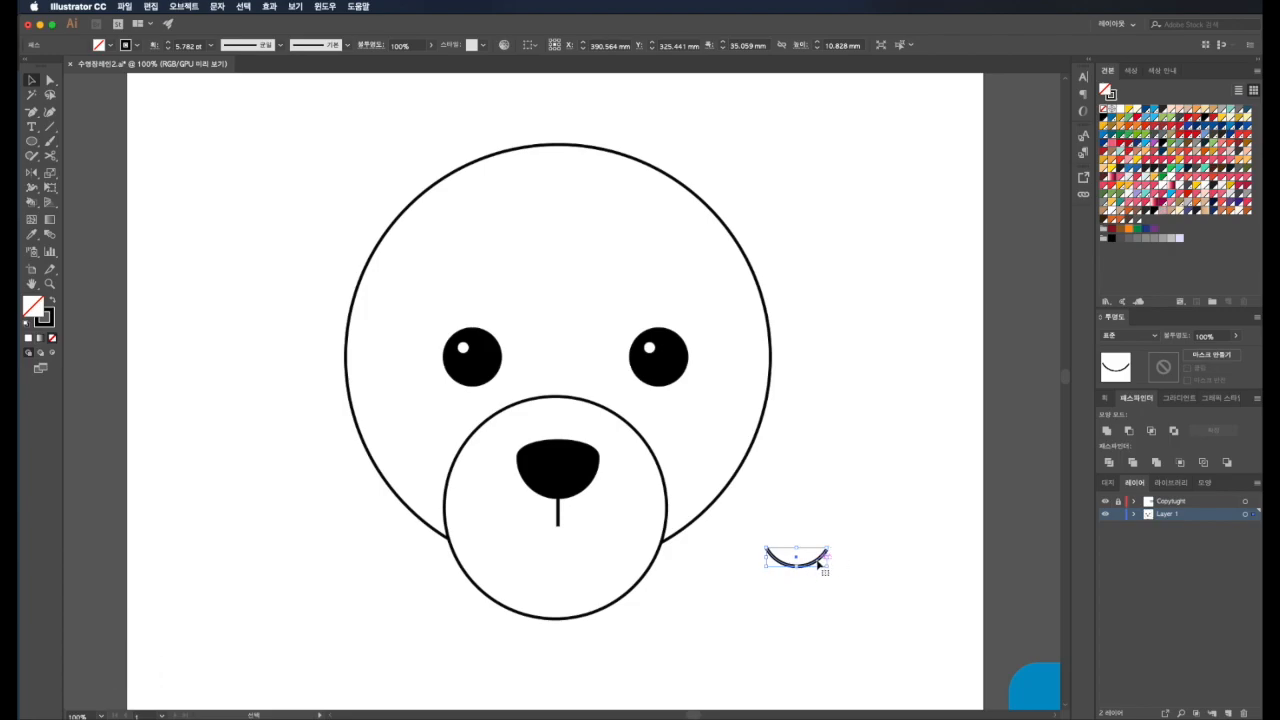
Place a copy of the mouth arc directly to its right so the two arcs meet end to end.
left_click_drag(818, 565, 764, 583)
key("v")
left_click(855, 530)
left_click(873, 604, "super")
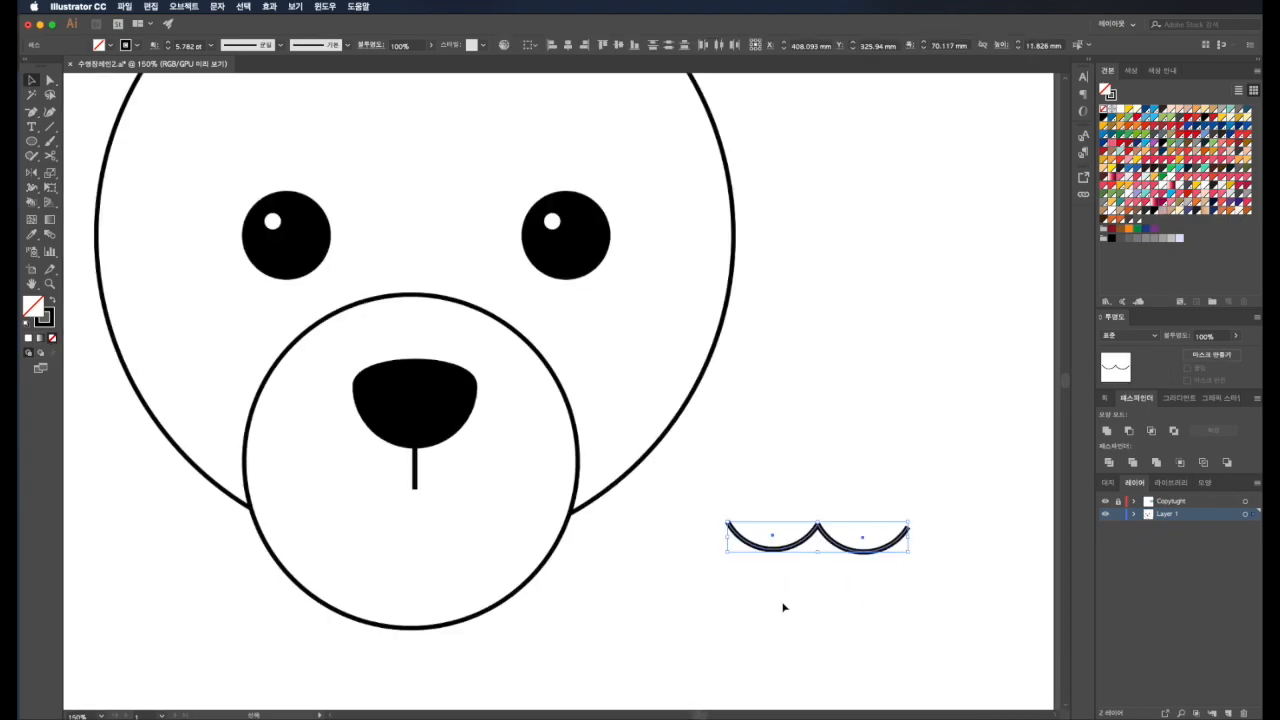
Move both mouth arcs onto the muzzle so they join at the lower end of the line beneath the nose.
left_click(831, 557)
left_click_drag(896, 505, 742, 583)
left_click_drag(846, 551, 442, 515)
left_click(700, 537)
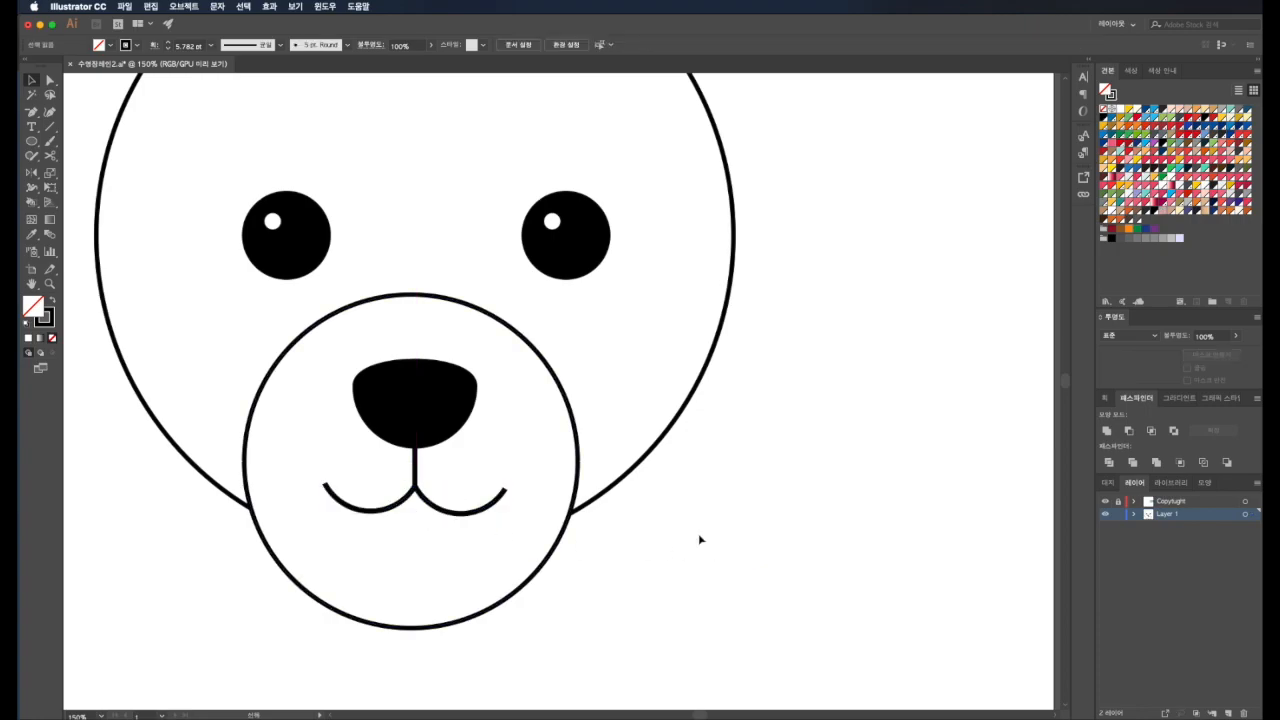
left_click(700, 537, "alt+super")
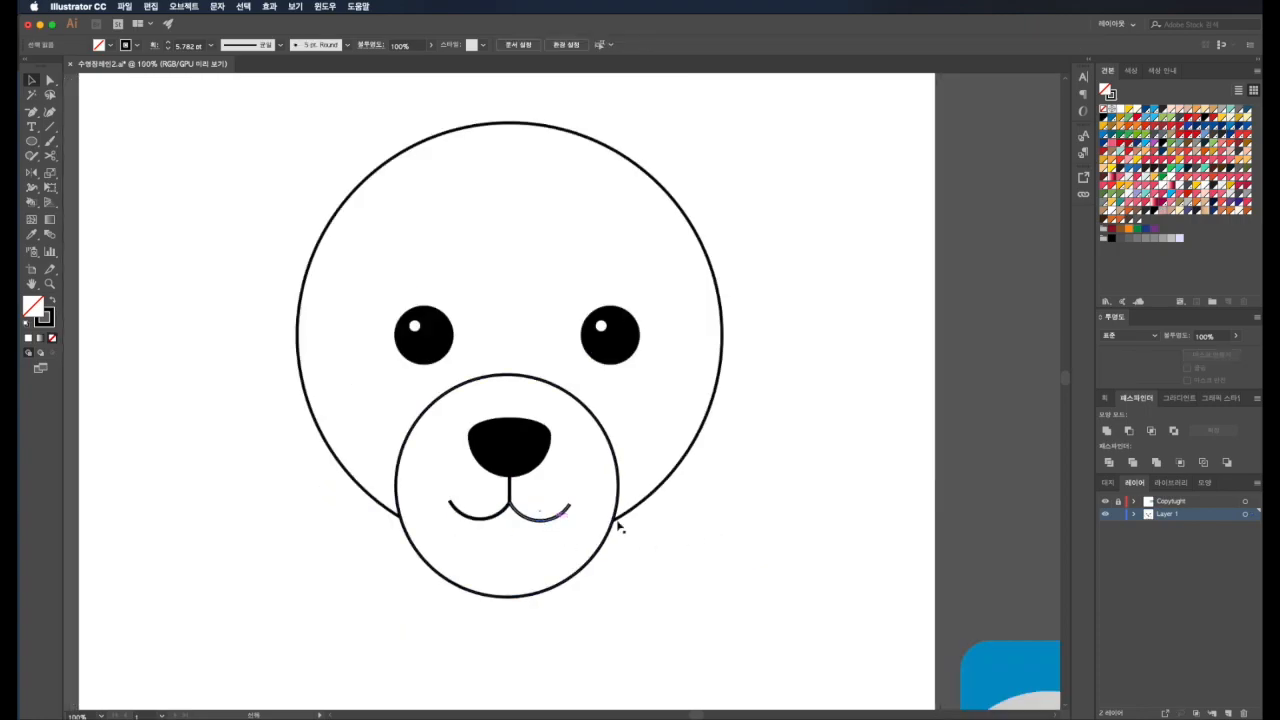
scroll(771, 514, "left", 3)
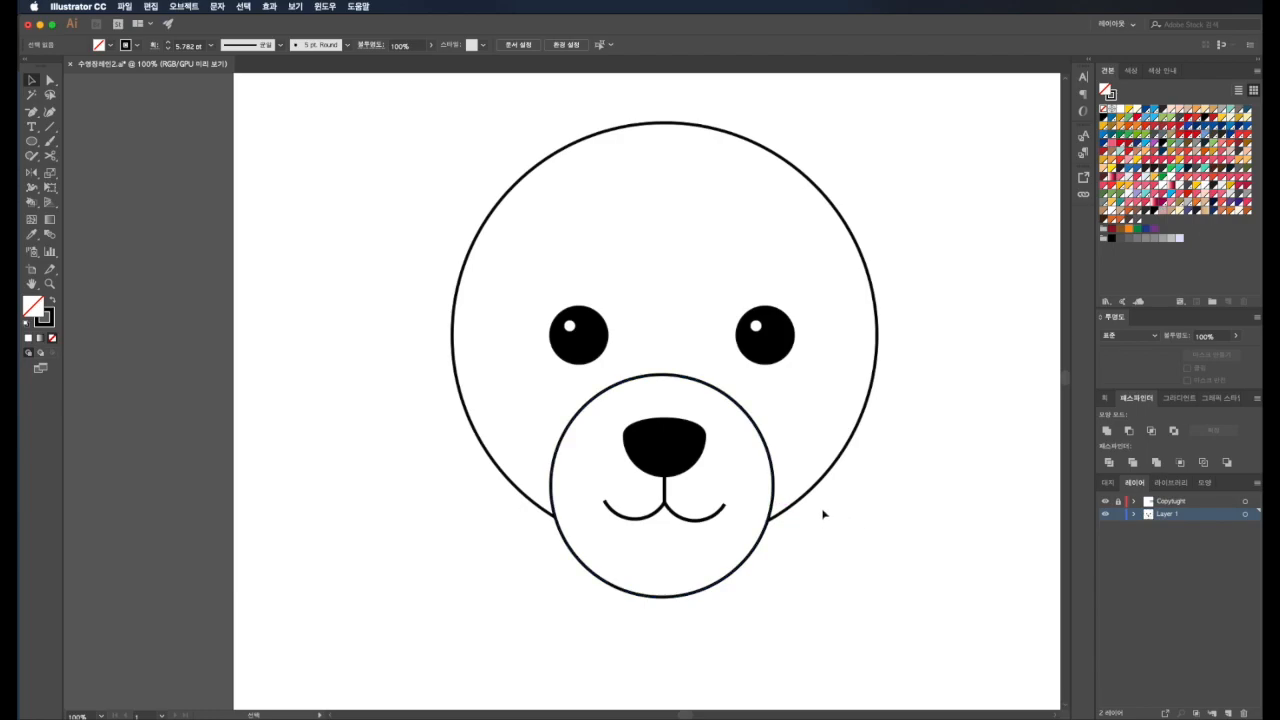
key("super+minus")
left_click(31, 141)
left_click(116, 152)
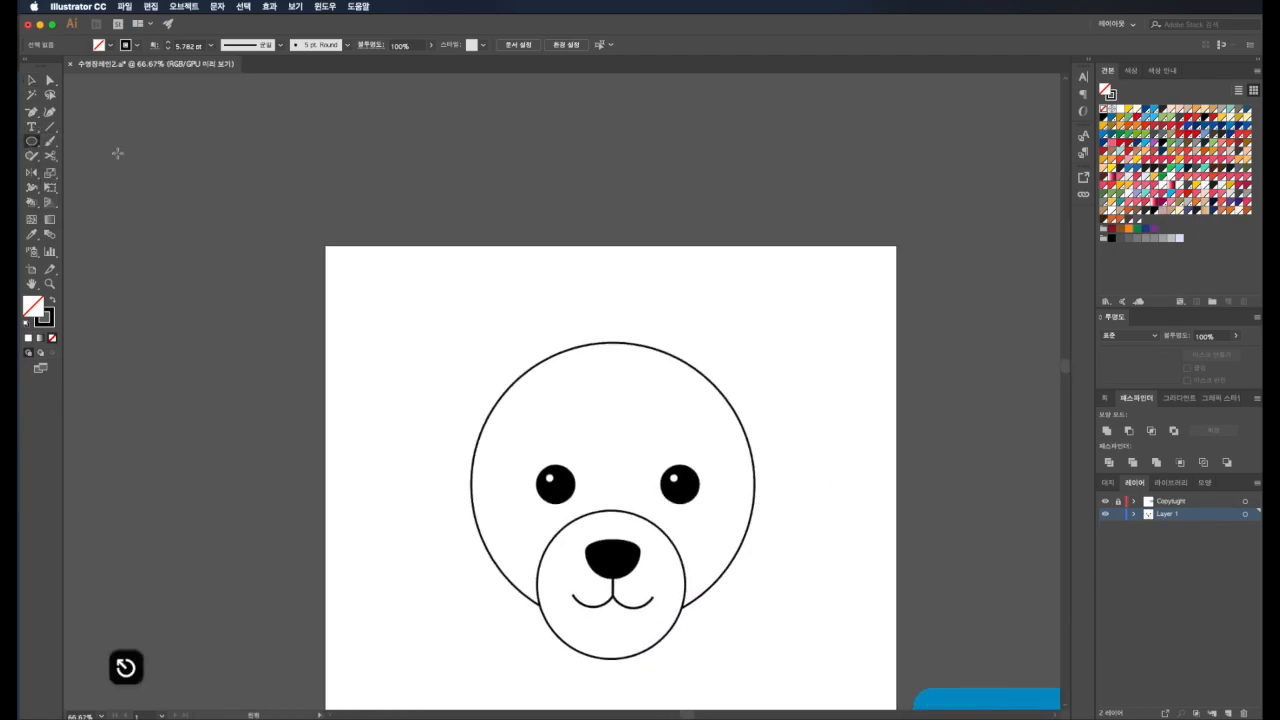
left_click(31, 79)
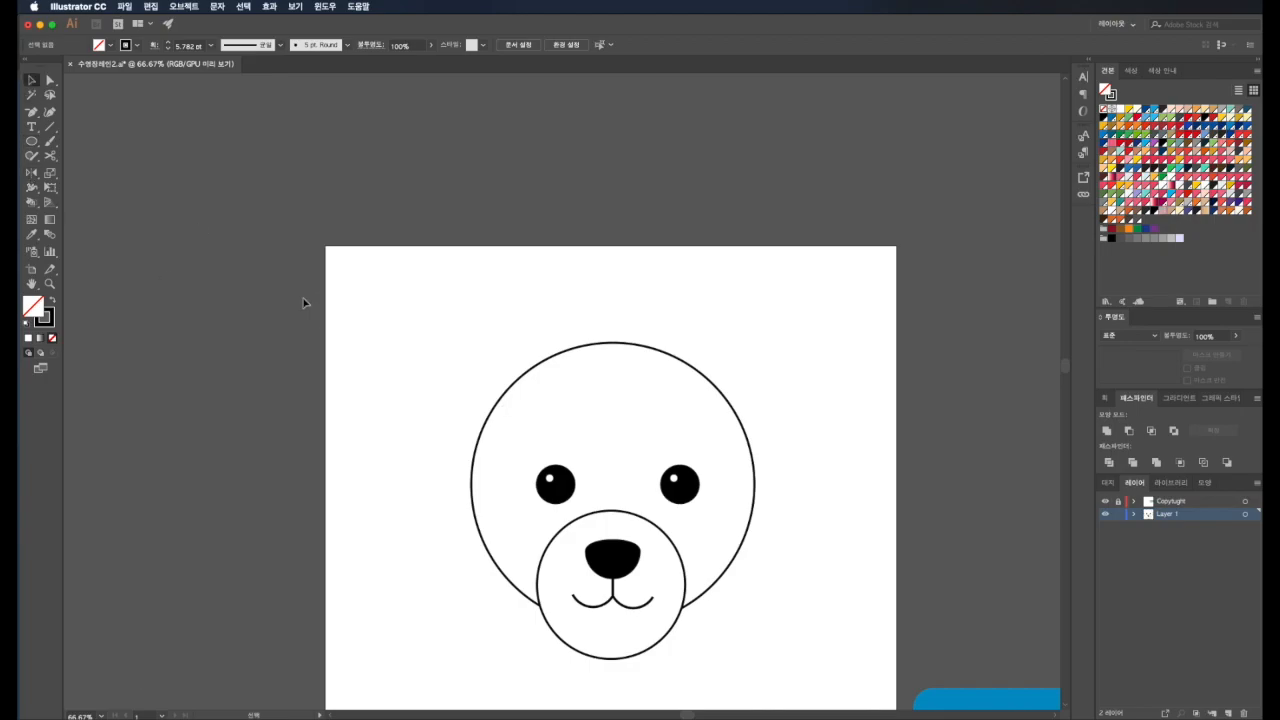
scroll(311, 330, "down", 5)
left_click(31, 141)
left_click(32, 141)
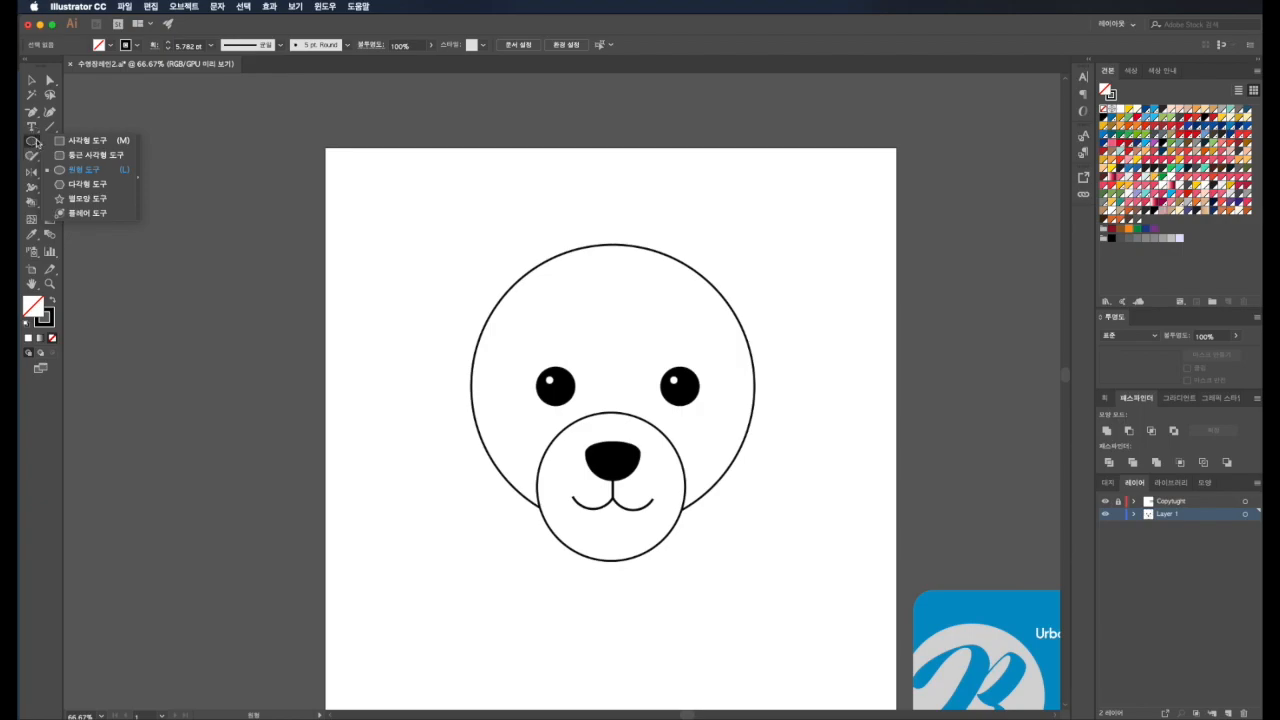
key("super+z")
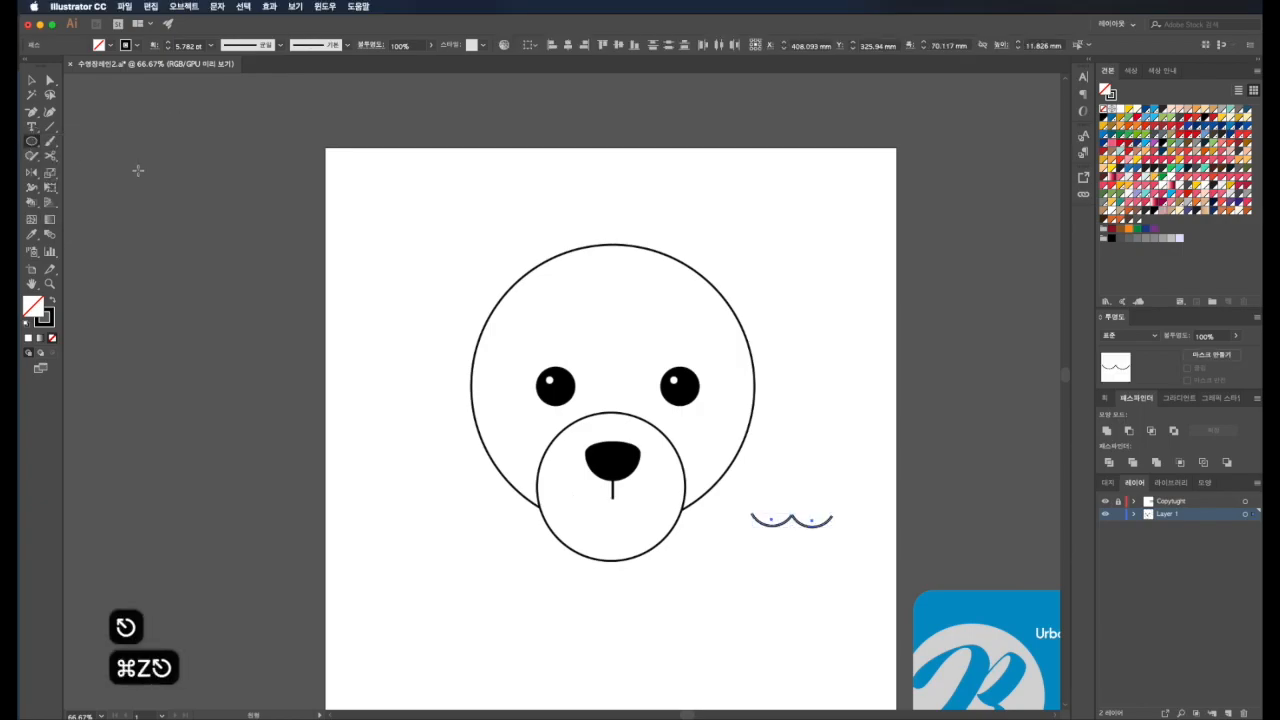
key("v")
key("shift+super+z")
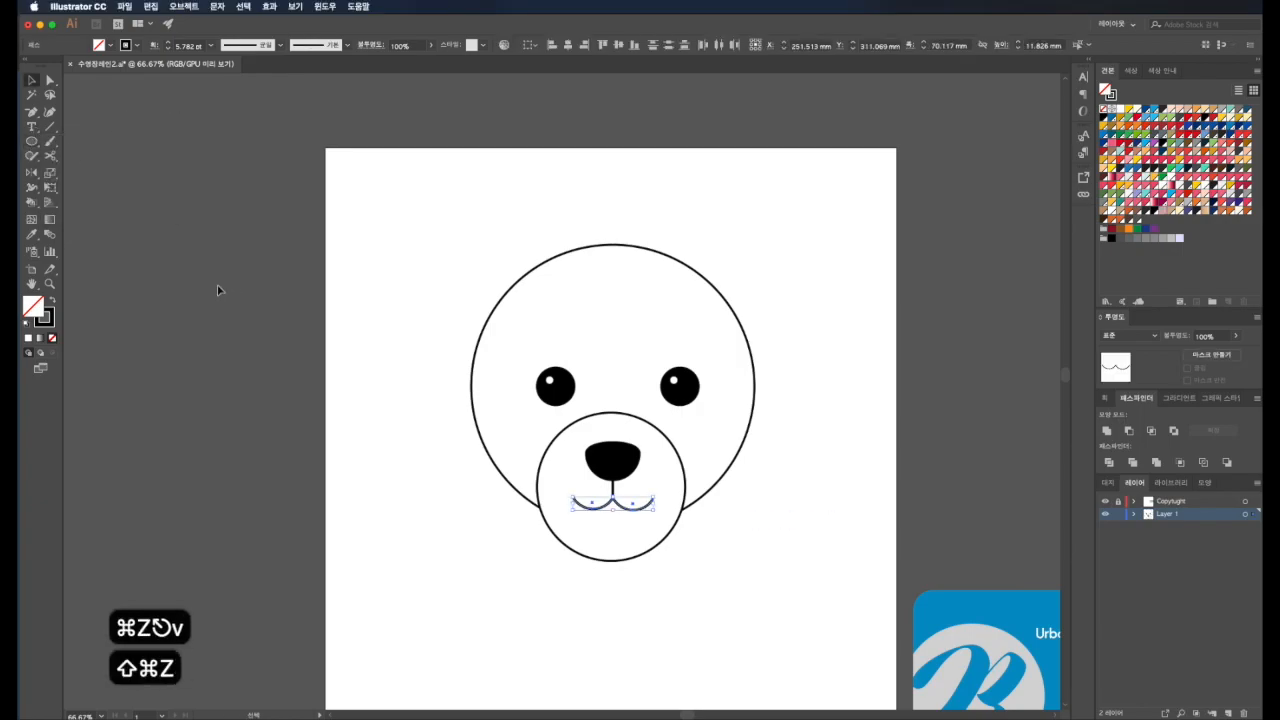
key("v")
left_click(218, 288)
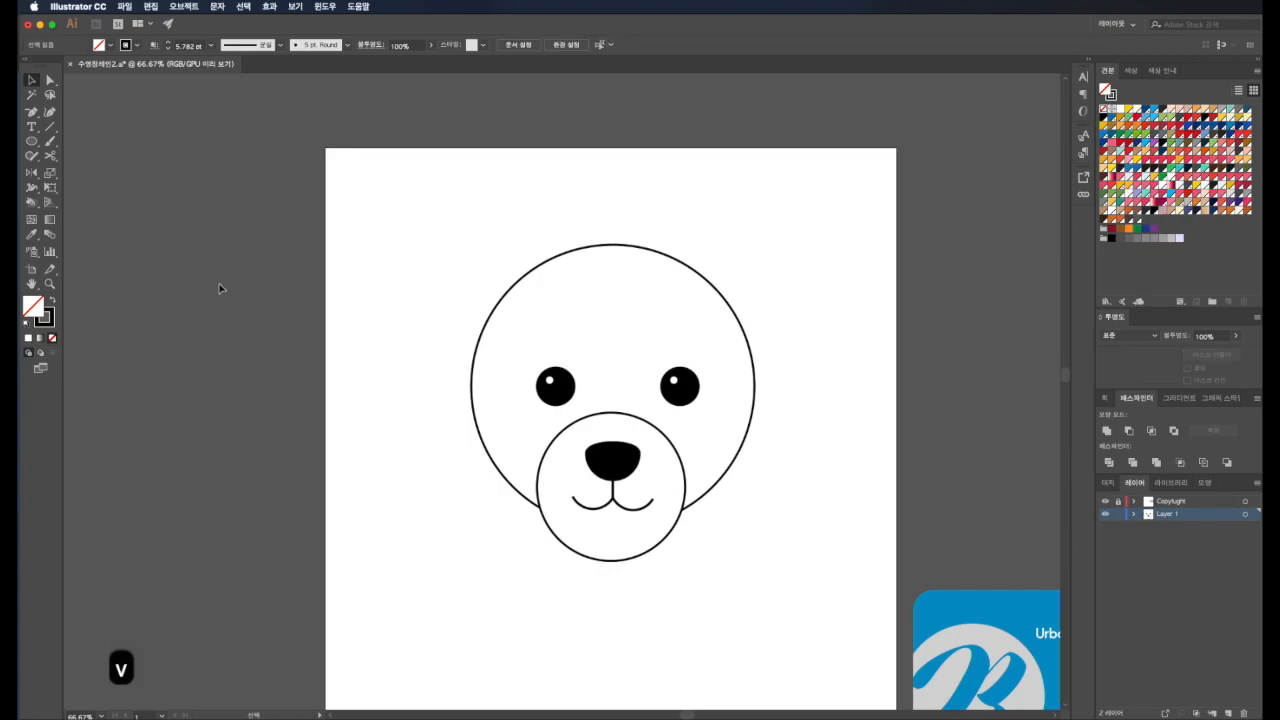
Reset the fill and stroke to their defaults, draw a square about 134 mm wide over the head's upper right, and fill it dark gray.
key("d")
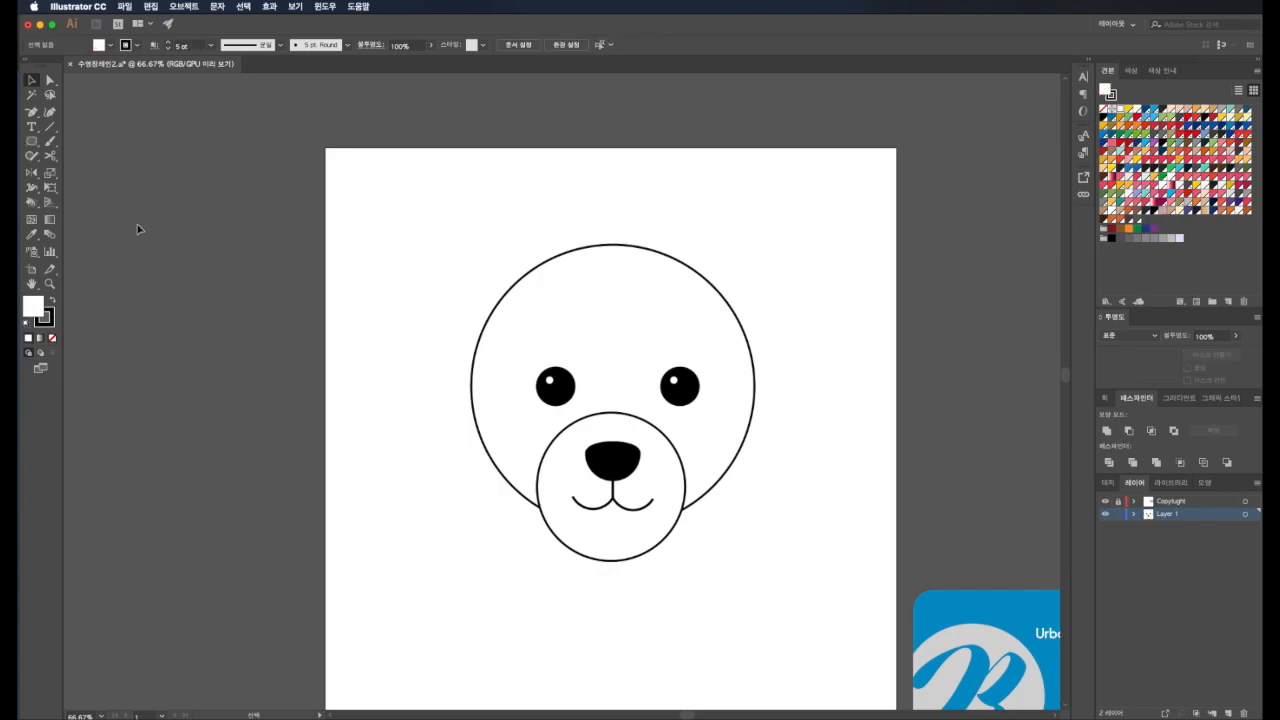
left_click(32, 141)
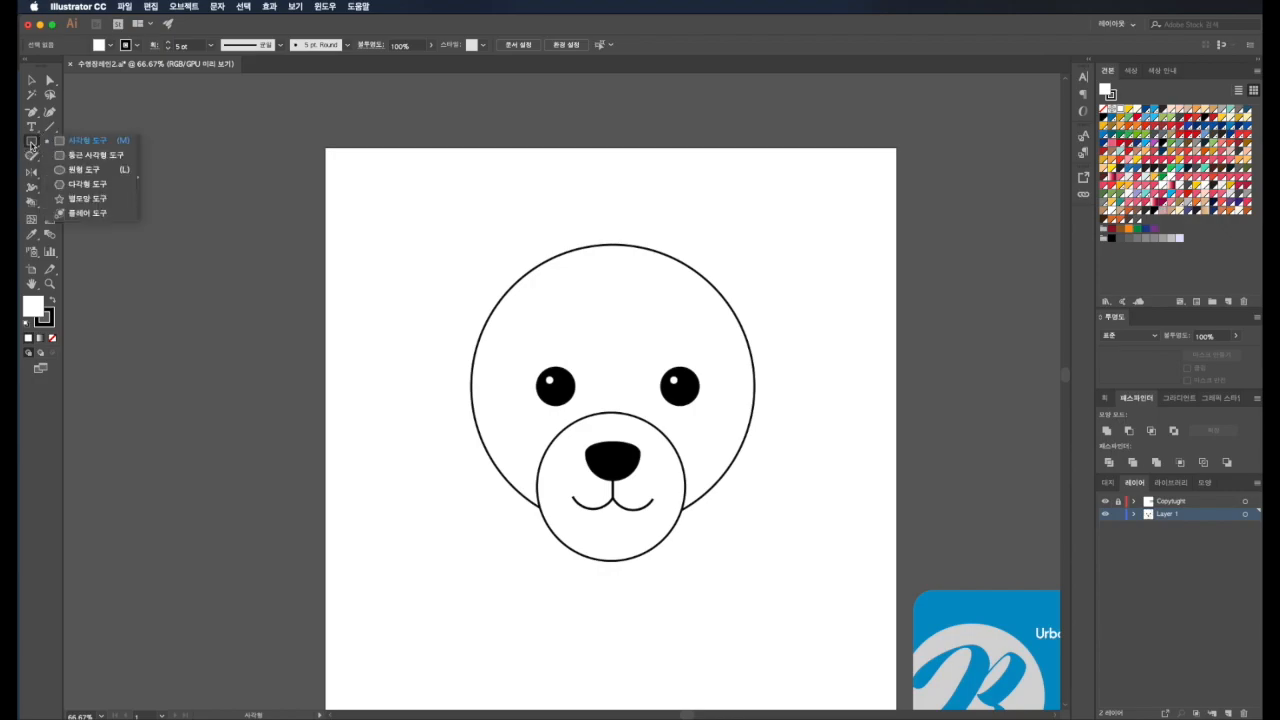
left_click_drag(701, 237, 808, 391)
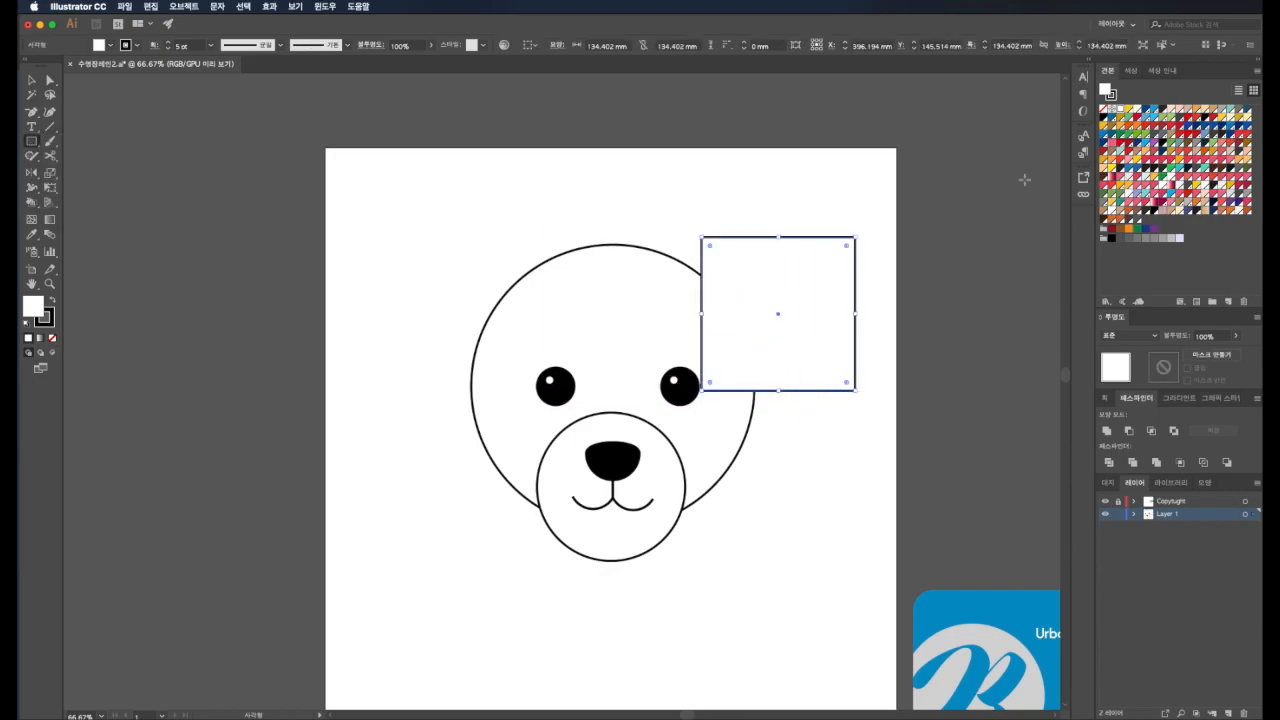
left_click(1121, 239)
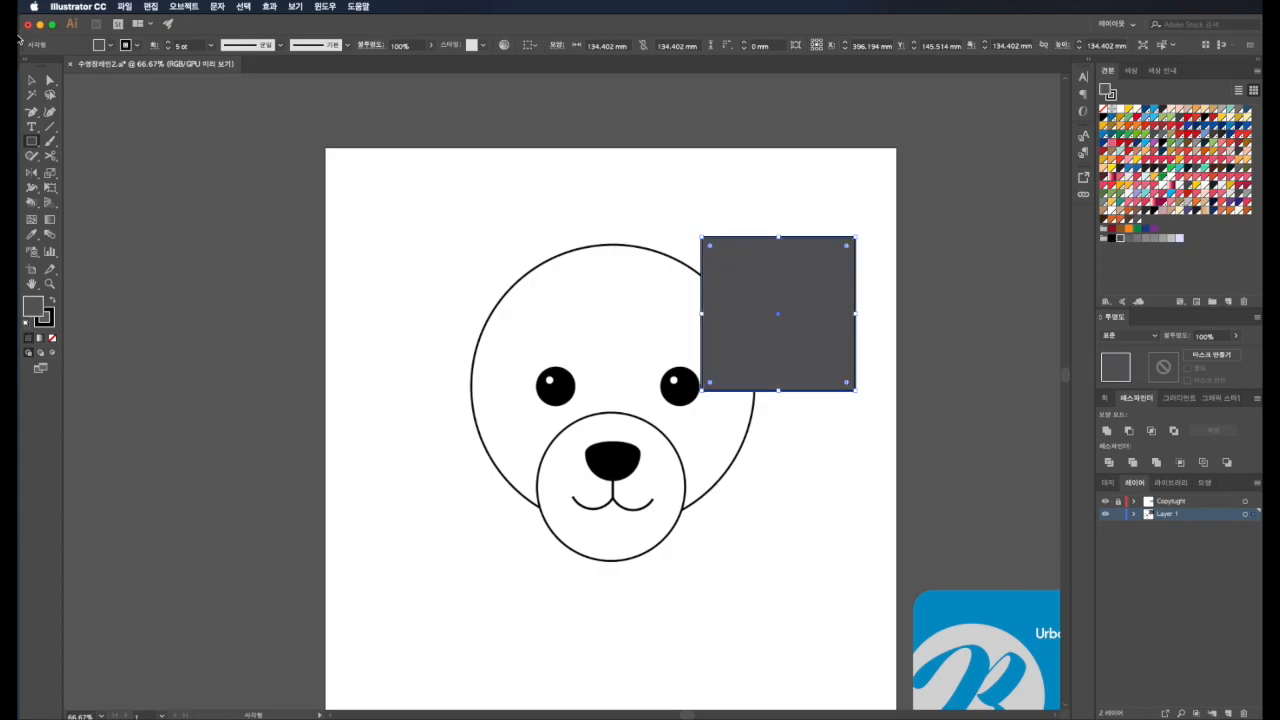
Round all corners of the gray square to a radius of about 34 mm and shift it slightly left.
left_click(30, 81)
left_click(872, 497)
left_click(797, 337)
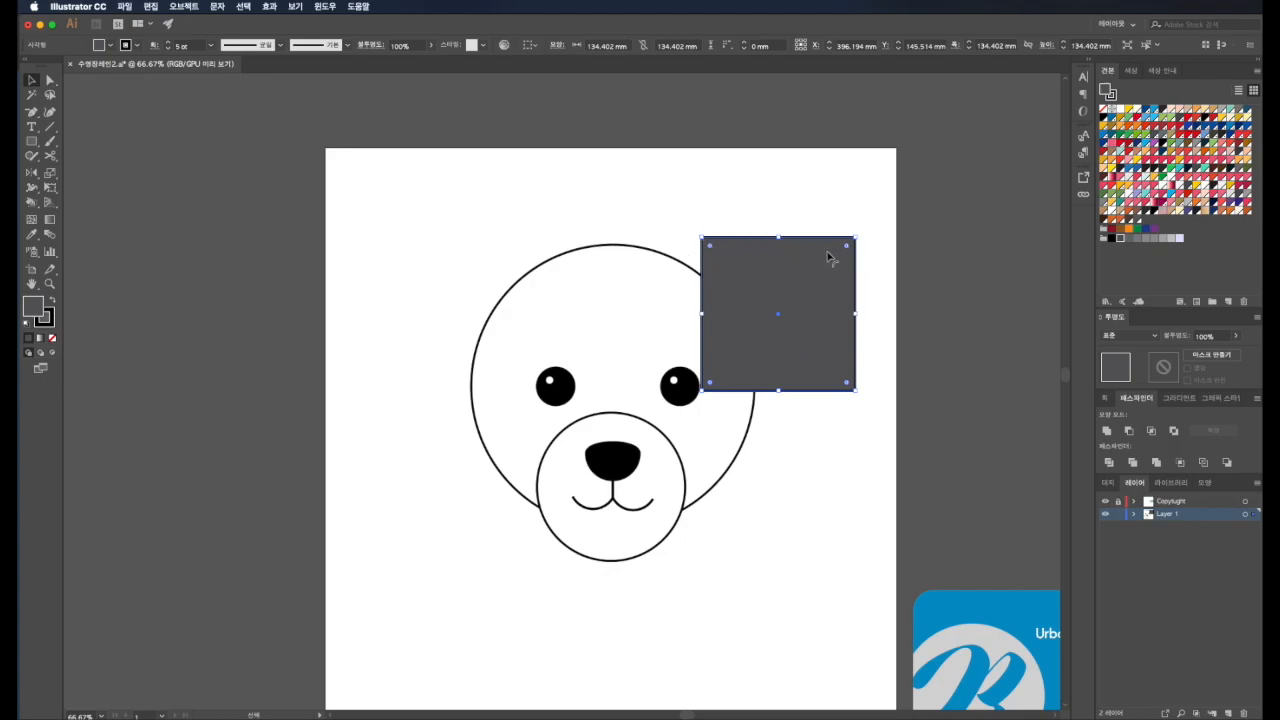
left_click_drag(846, 251, 822, 284)
key("v")
left_click(838, 499)
left_click_drag(811, 338, 740, 311)
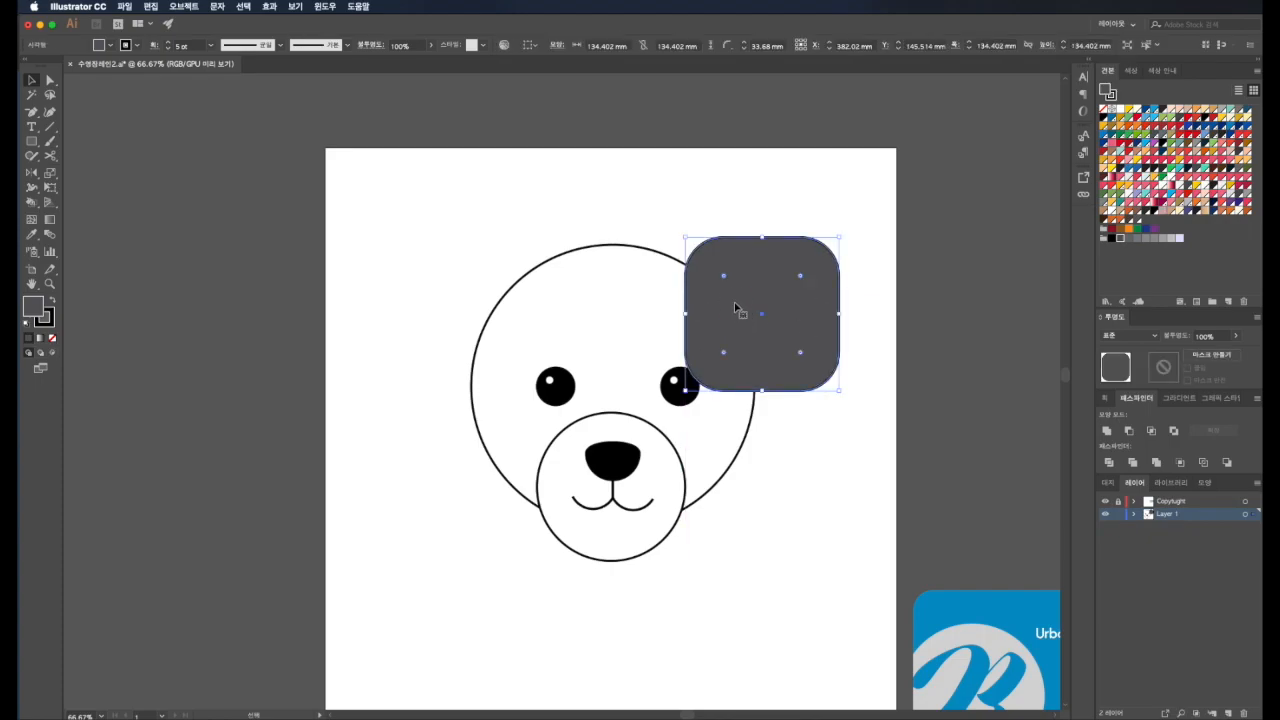
Rotate the rounded gray square by 45 degrees.
right_click(735, 307)
mouse_move(796, 478)
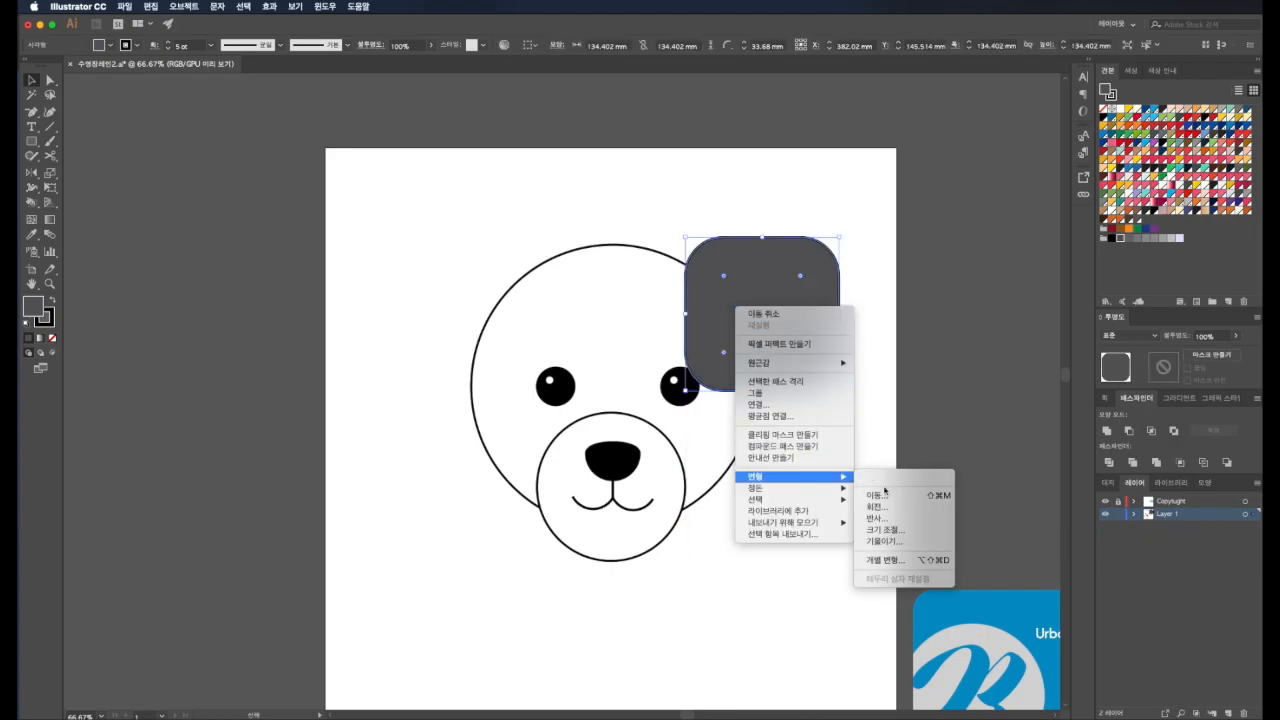
left_click(882, 507)
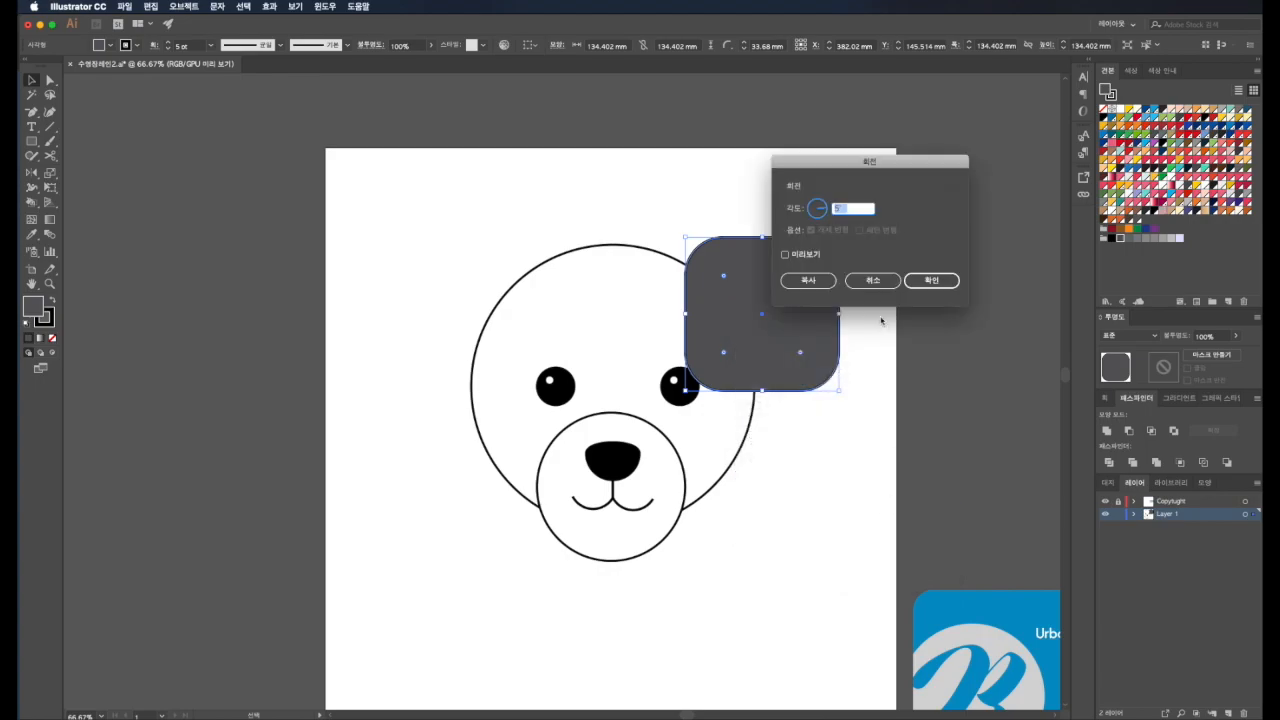
type("45")
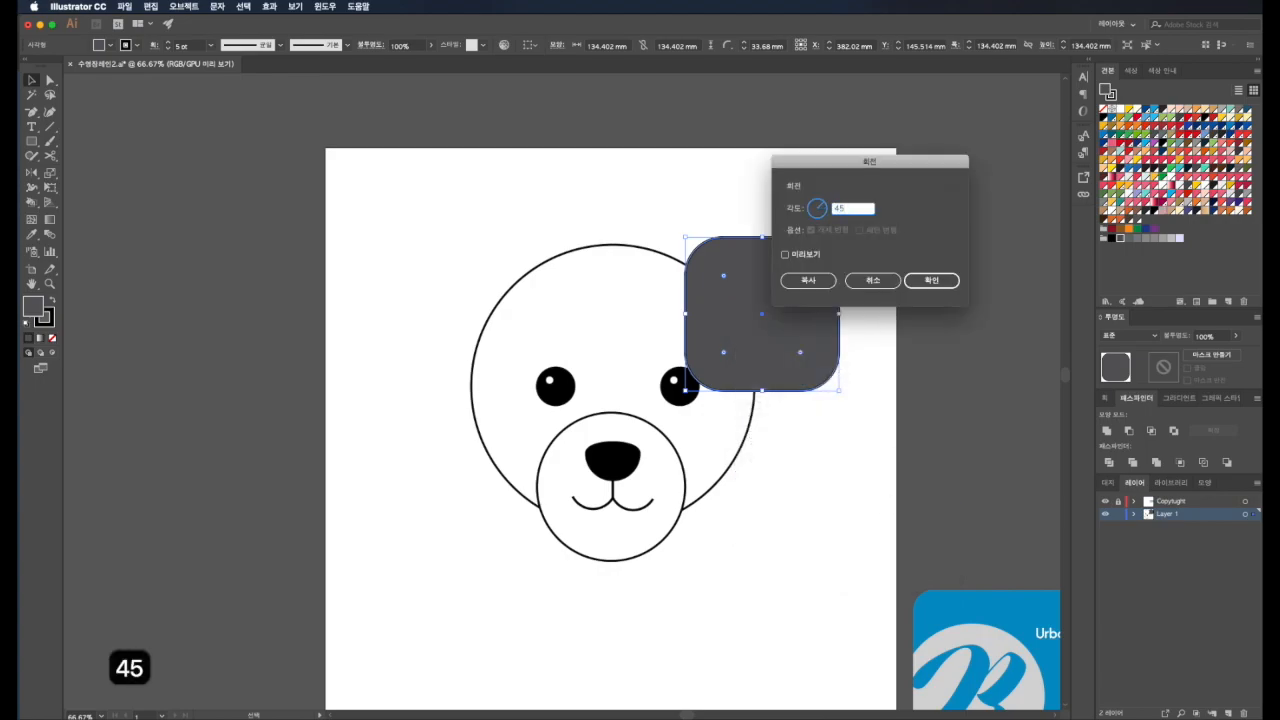
key("Return")
left_click(852, 436)
left_click(772, 314)
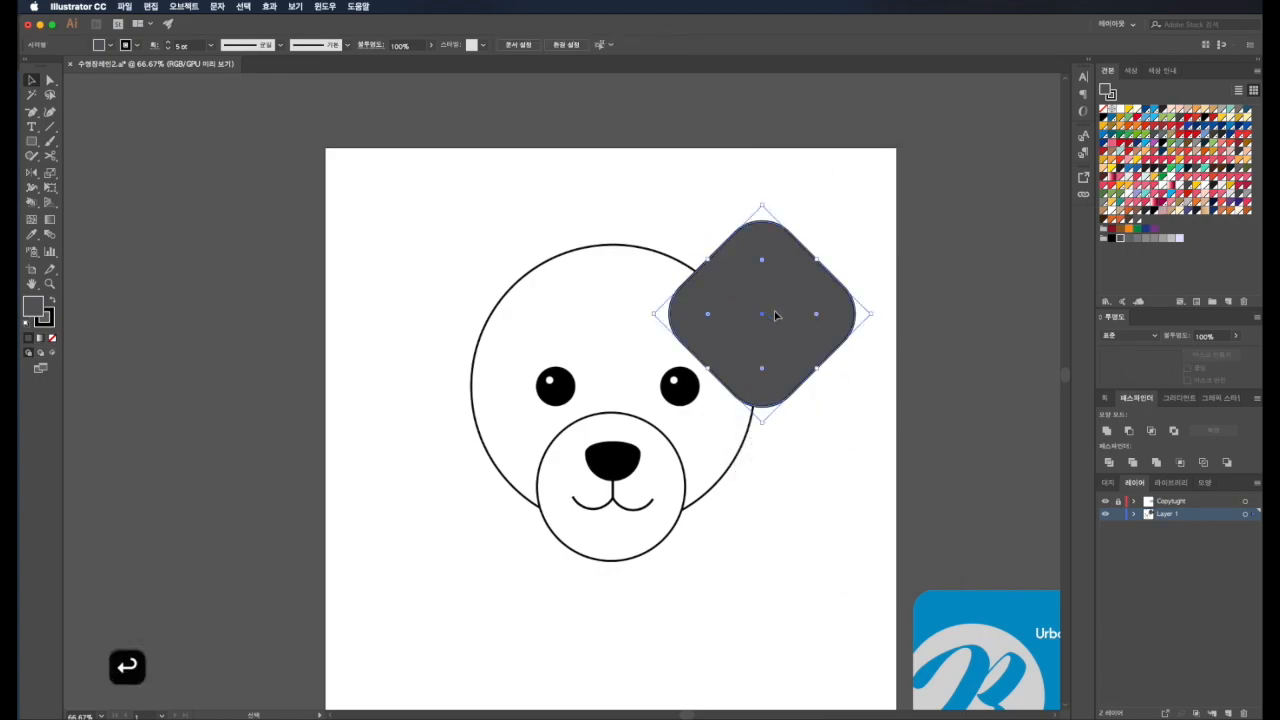
Copy the rotated ear shape to the head's left side, position the pair, and send both shapes behind the face.
left_click_drag(782, 318, 503, 318)
left_click(795, 318)
left_click(466, 309, "shift")
left_click_drag(771, 320, 754, 336)
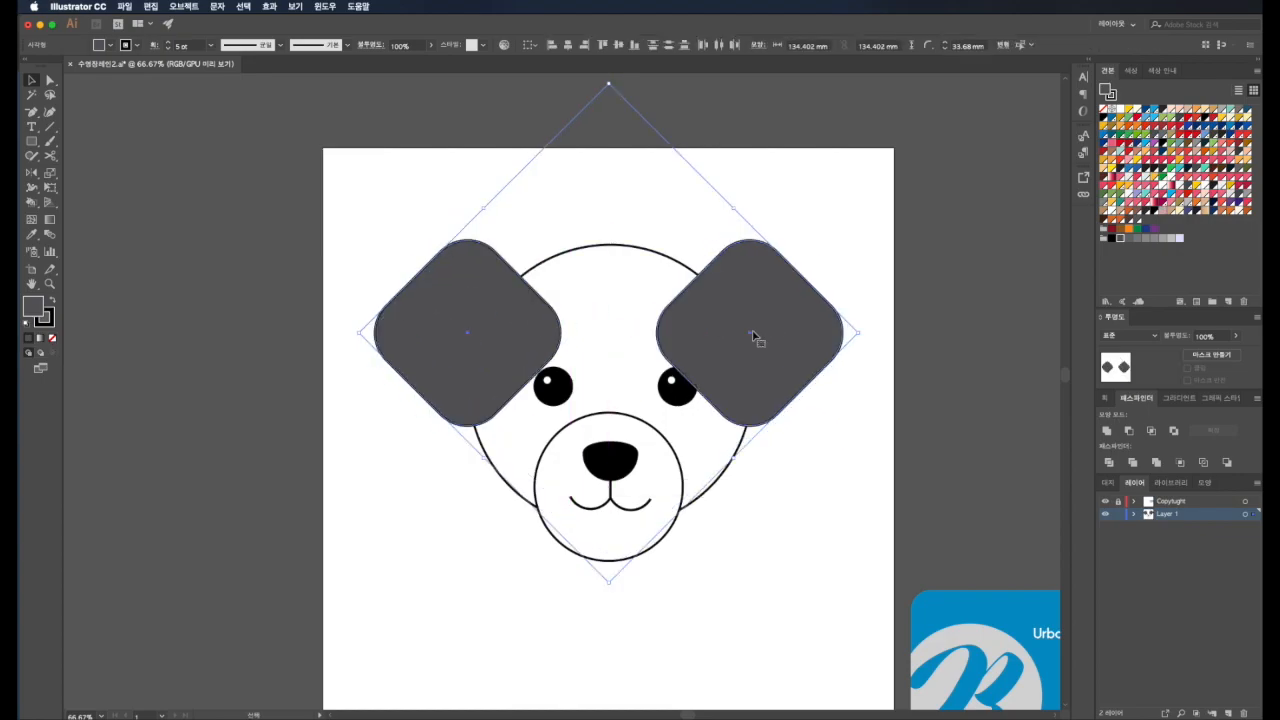
key("shift+super+bracketleft")
left_click(852, 393)
Move both ears slightly inward and down so they sit symmetrically beside the head.
left_click(797, 350)
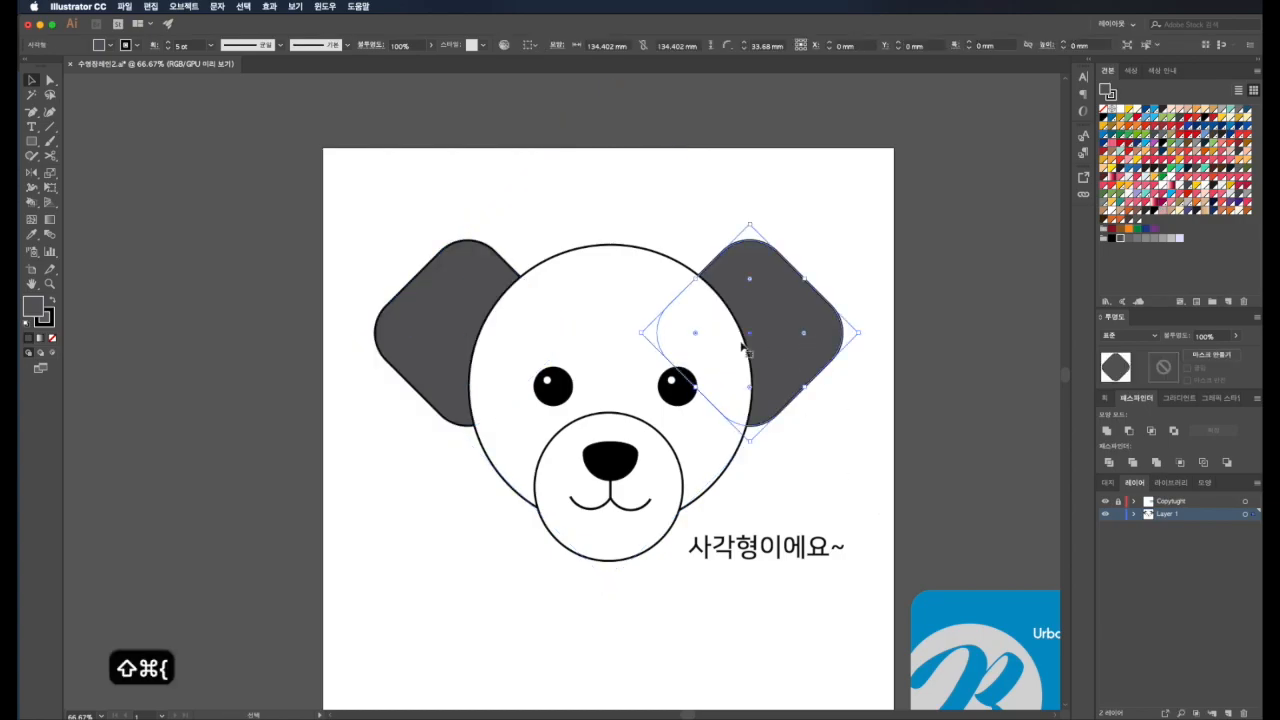
left_click_drag(417, 317, 487, 325)
left_click(782, 338, "shift")
mouse_move(782, 338)
left_mouse_down()
mouse_move(766, 337)
mouse_move(778, 365)
mouse_move(784, 356)
left_mouse_up()
left_click(837, 509)
left_click_drag(427, 326, 427, 322)
left_click(722, 432)
left_click(787, 477)
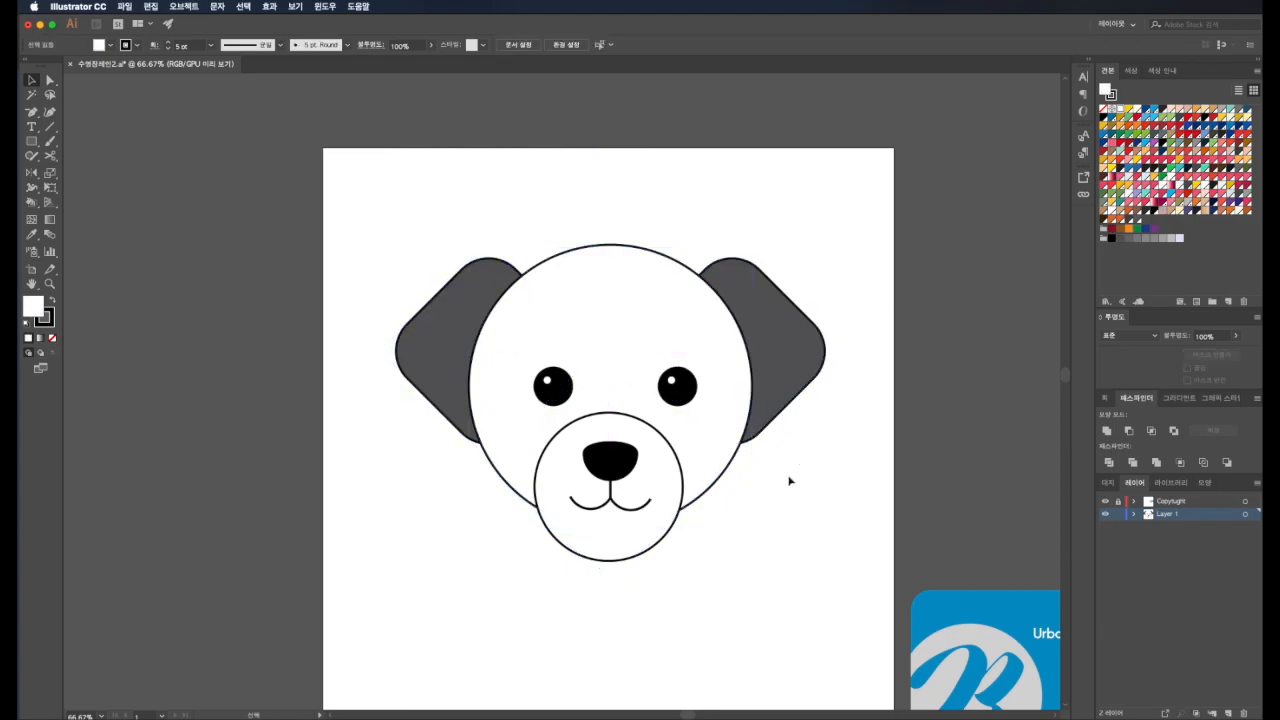
left_click(783, 388)
left_click(441, 345)
left_click(822, 541)
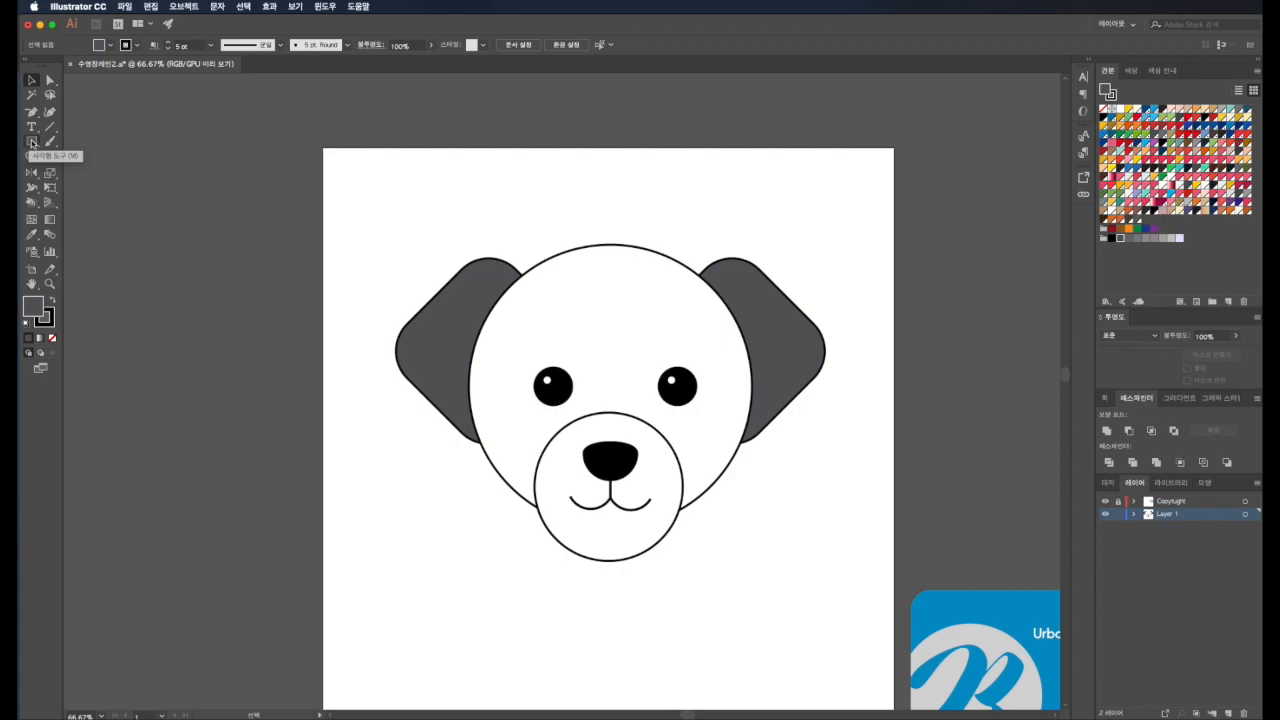
Draw a circle about 69 mm in diameter right of the artboard and copy it to the right with a slight overlap.
left_click(30, 145)
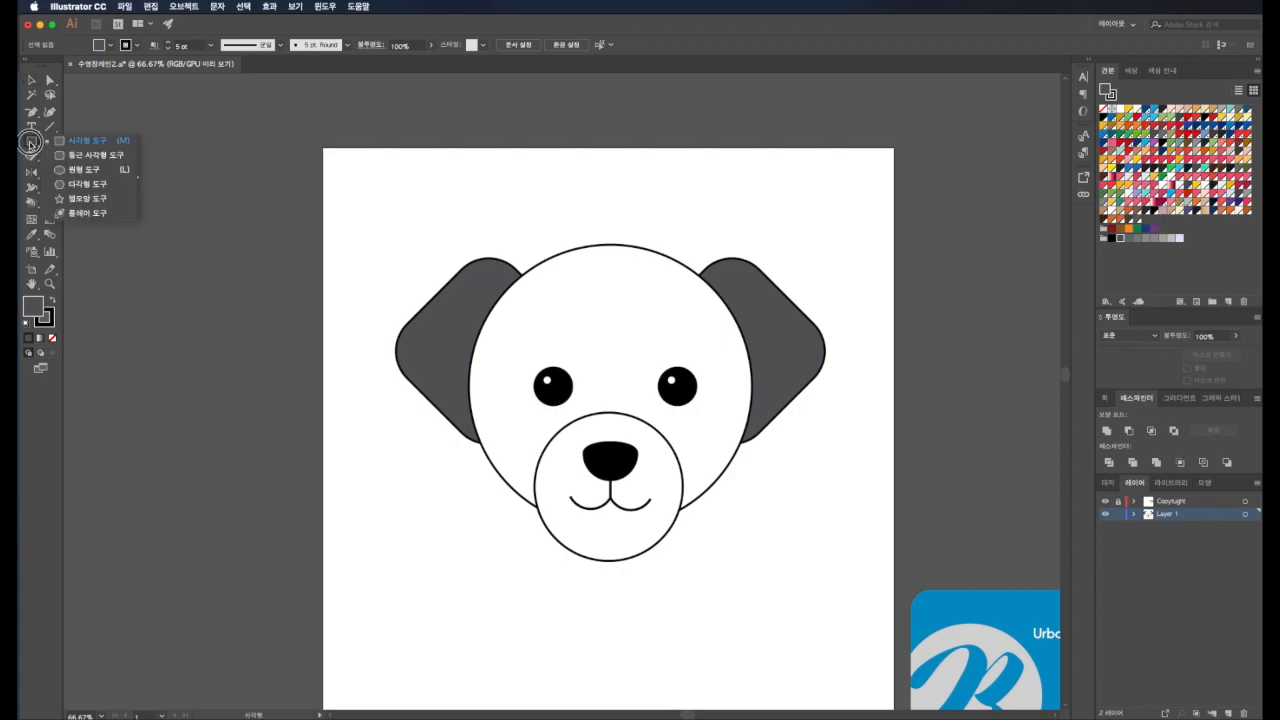
left_click(128, 172)
scroll(440, 195, "right", 5)
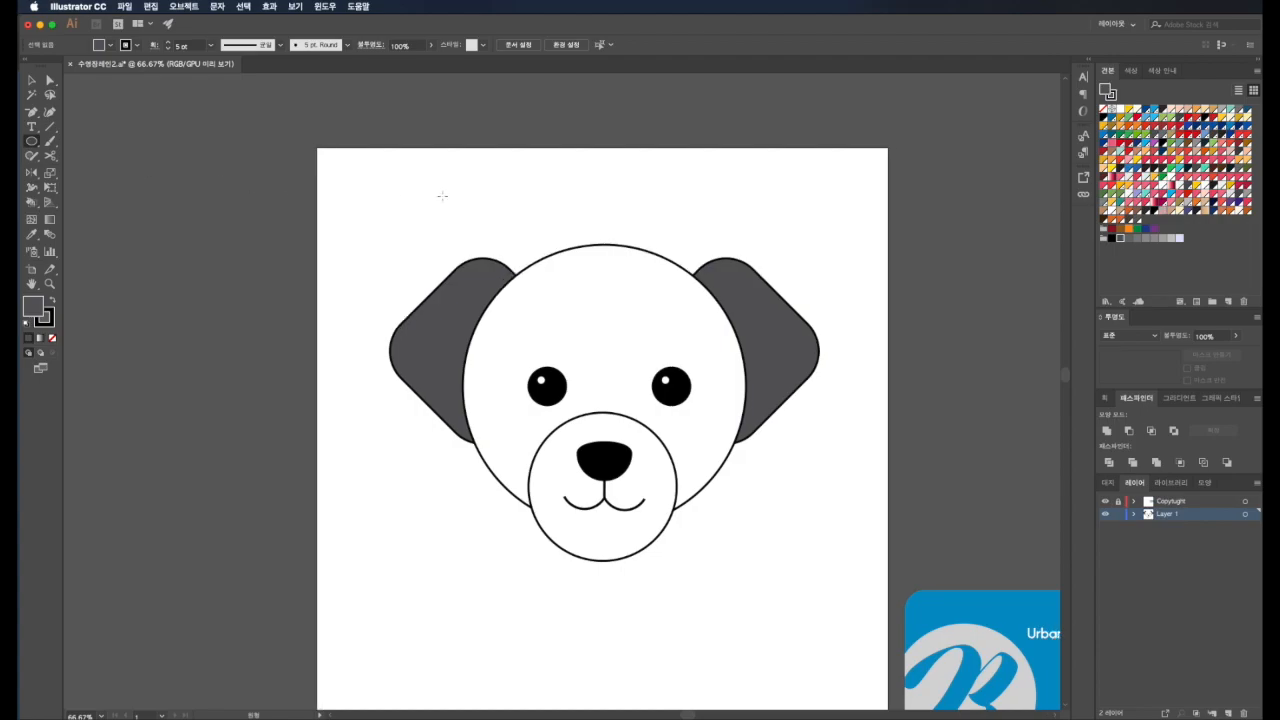
scroll(436, 196, "right", 5)
left_click_drag(573, 234, 679, 284)
key("v")
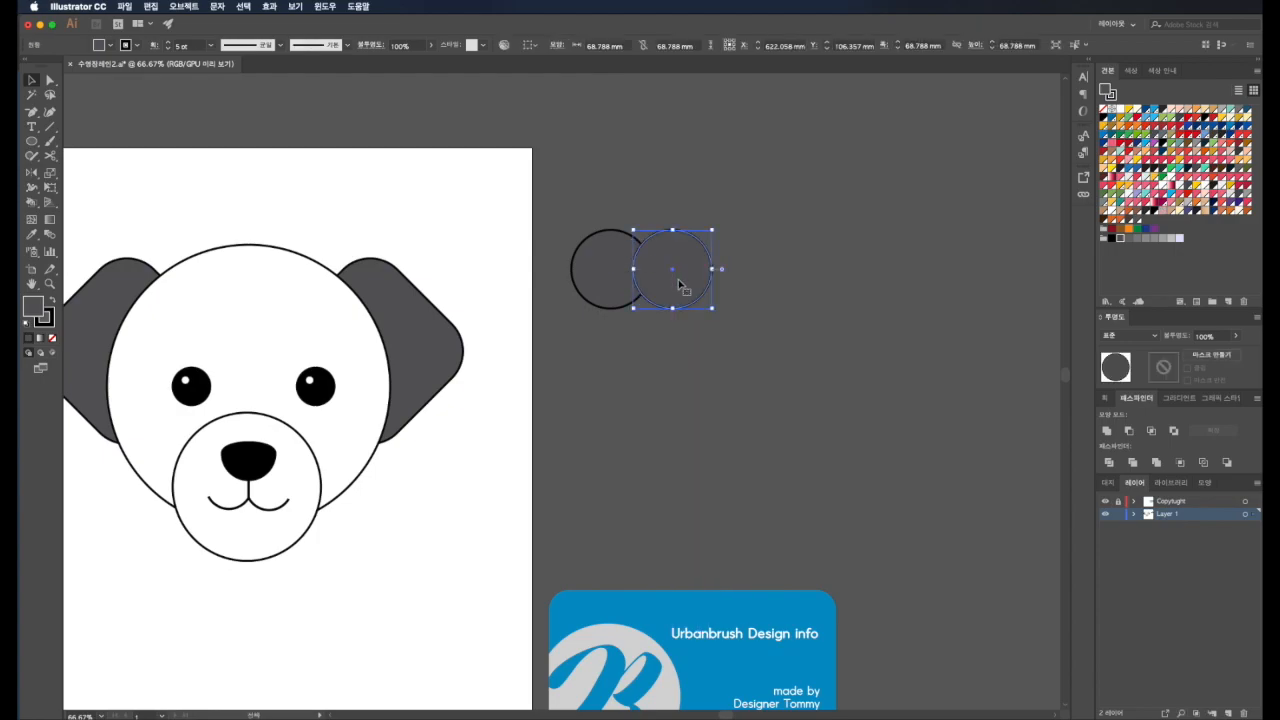
left_click(670, 386)
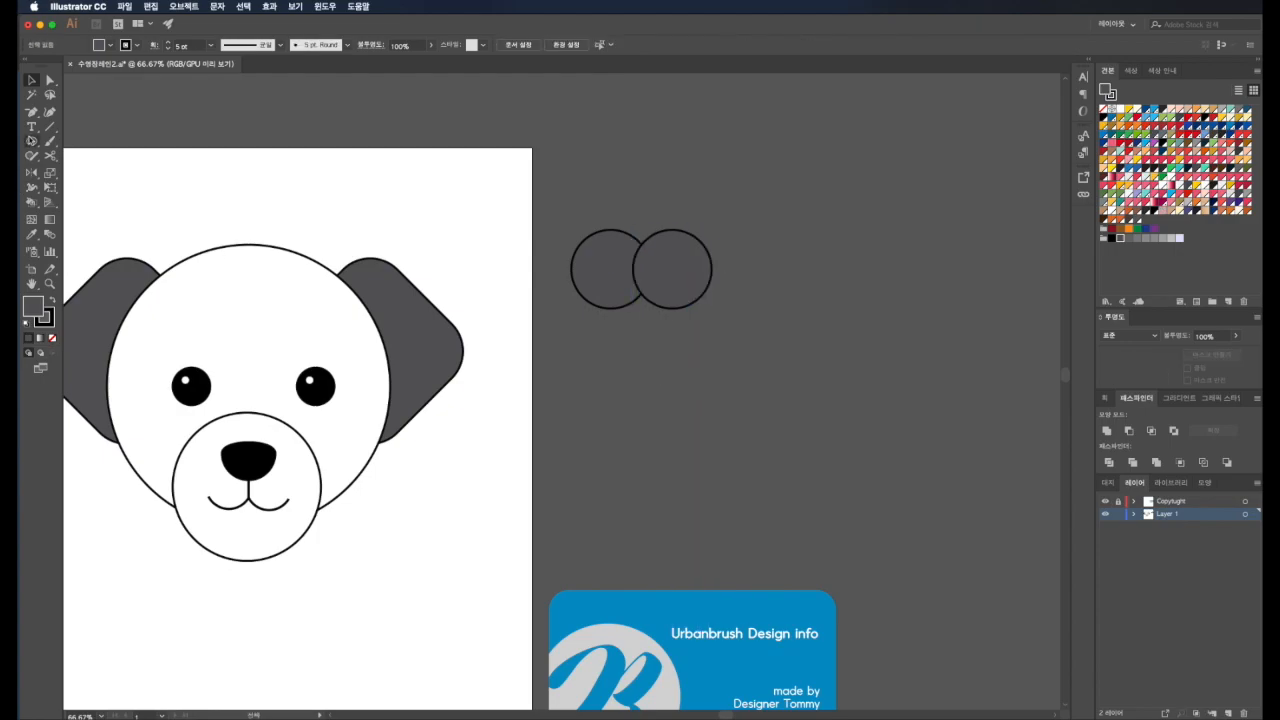
Draw an upright rectangle about 44 by 154 mm extending down from the middle of the two overlapping circles.
left_click_drag(29, 143, 86, 142)
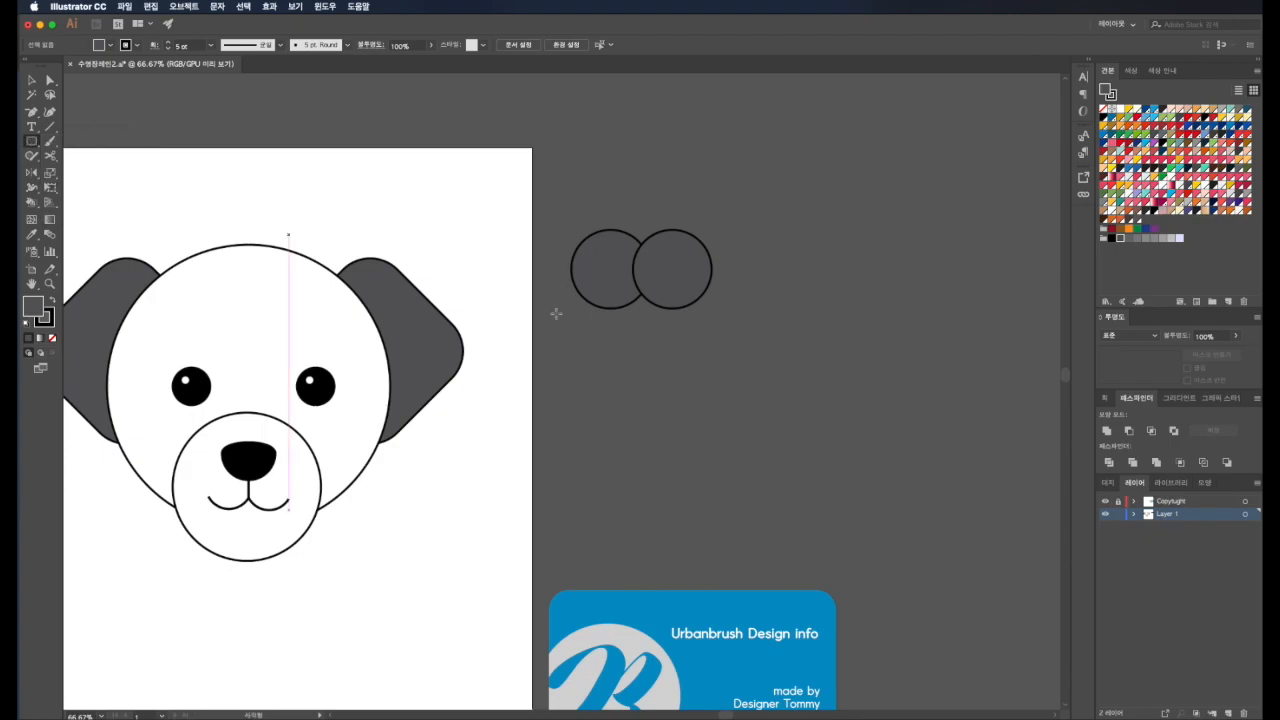
left_click_drag(614, 274, 664, 450)
key("v")
left_click(700, 406)
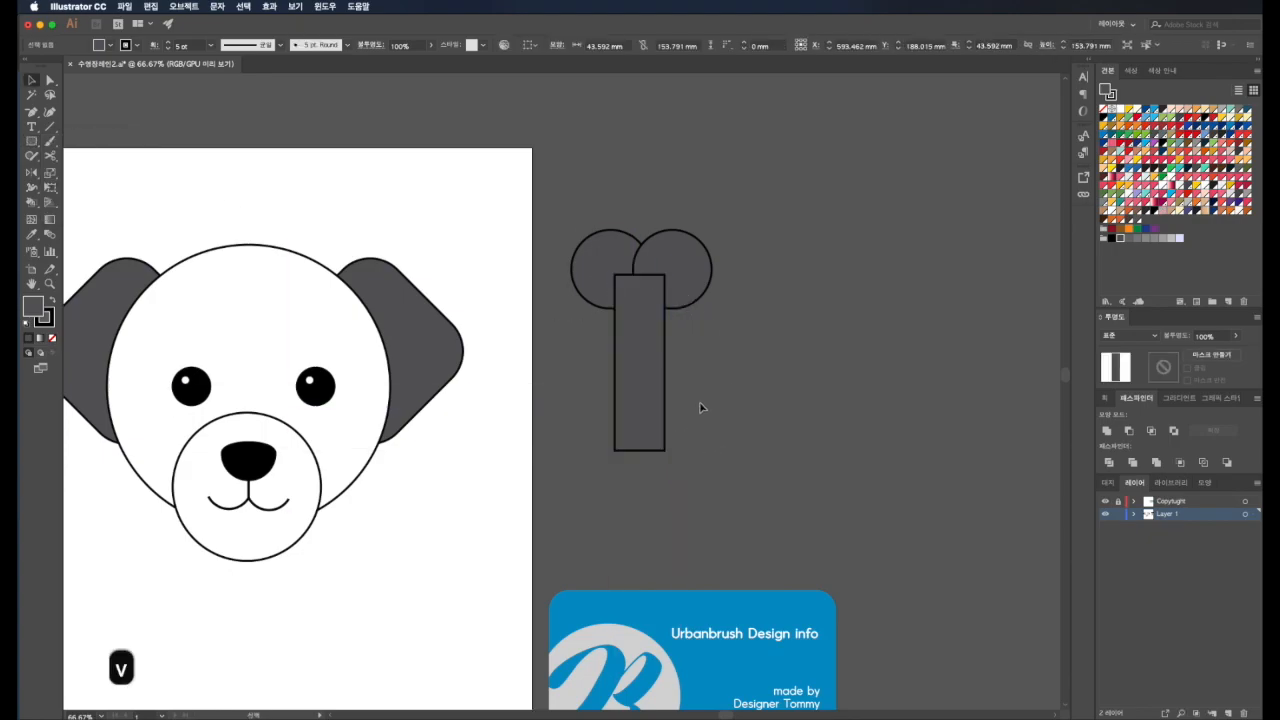
Widen the upright rectangle equally on both sides beneath the two circles.
left_click(660, 375)
left_click(737, 251)
left_click_drag(721, 203, 601, 347)
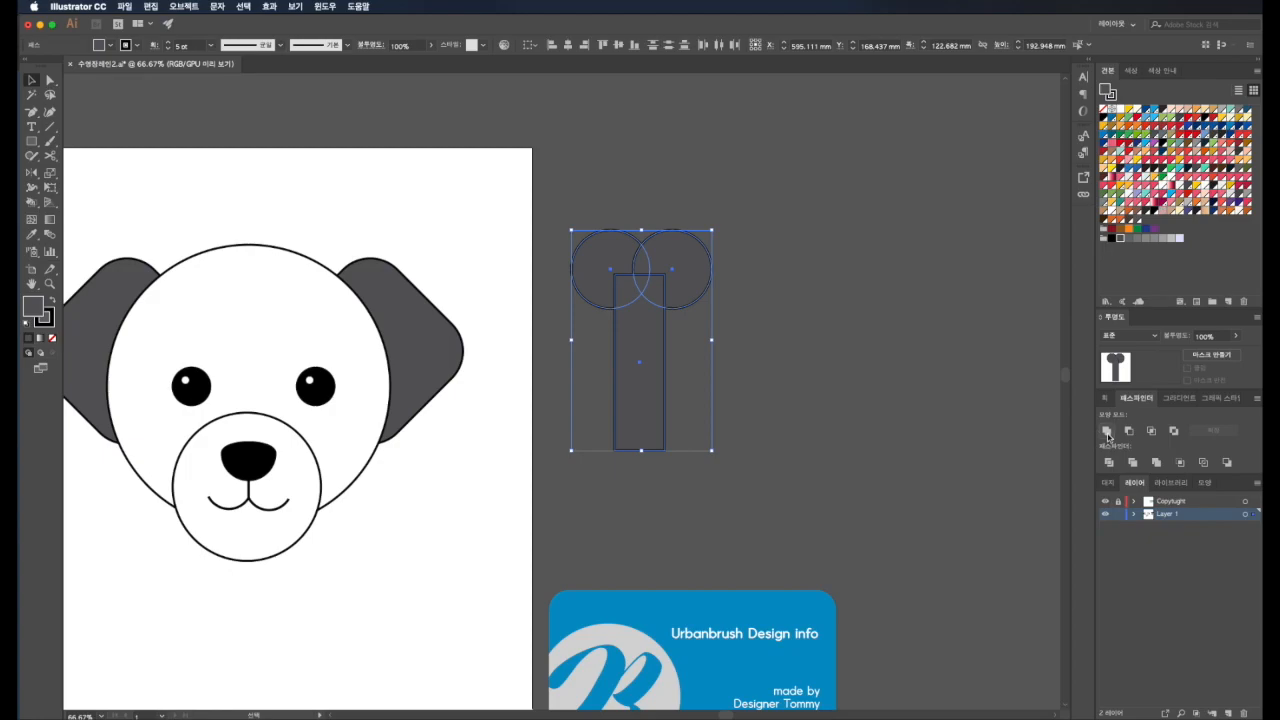
left_click(680, 366)
left_click(631, 366)
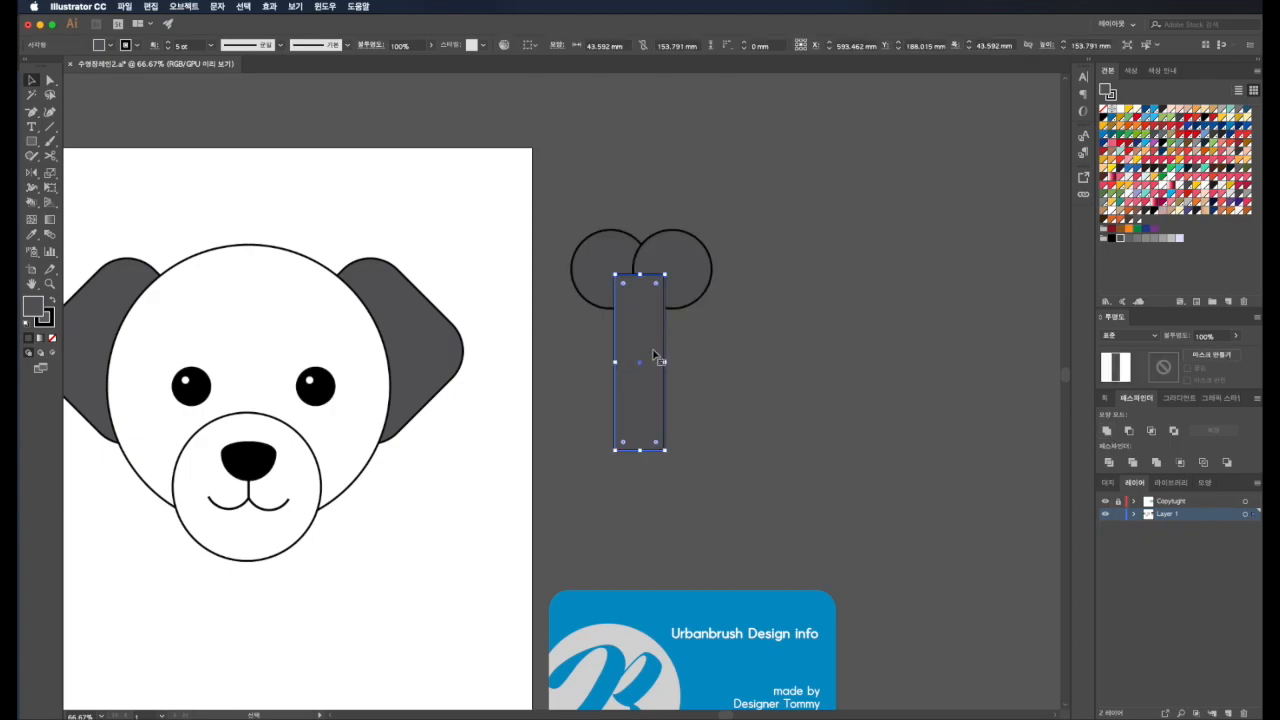
left_click_drag(667, 362, 676, 362)
left_click(738, 234)
left_click(624, 336)
Unite the two circles and the rectangle into one shape with Pathfinder.
left_click_drag(754, 185, 578, 460)
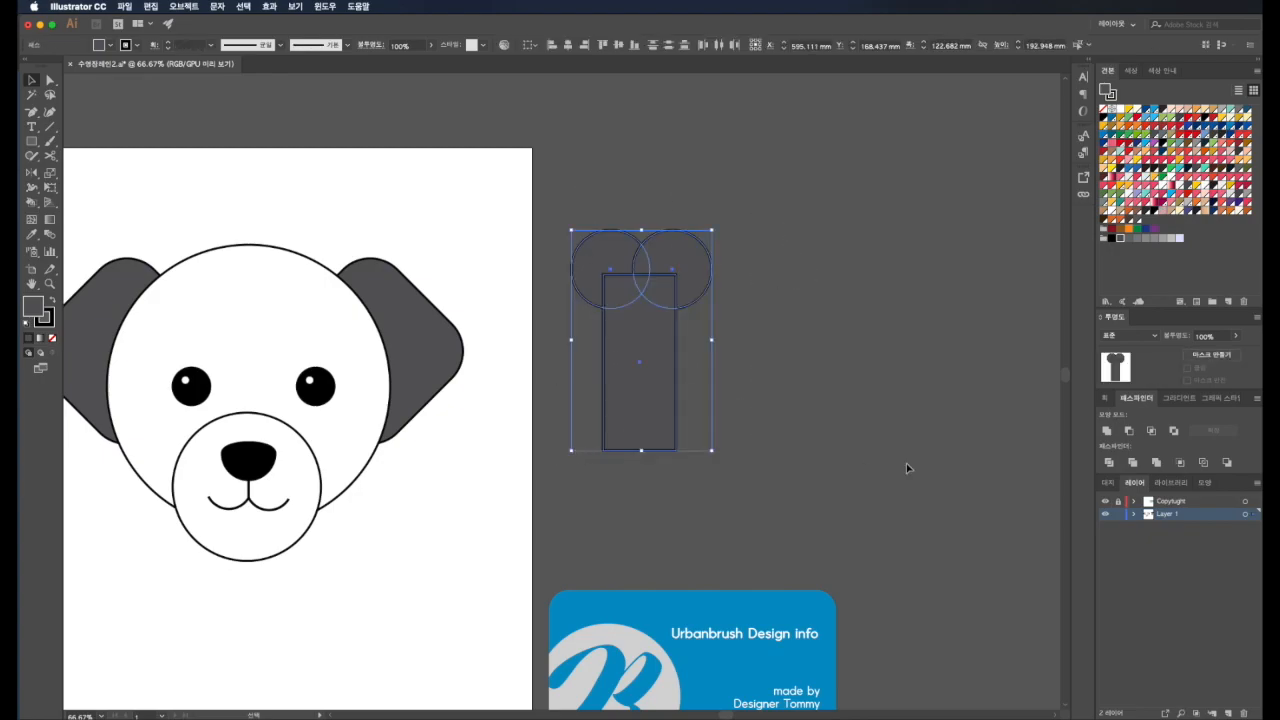
left_click(1107, 431)
left_click(778, 334)
Scale the united half-bone shape down proportionally about its center.
scroll(770, 334, "left", 5)
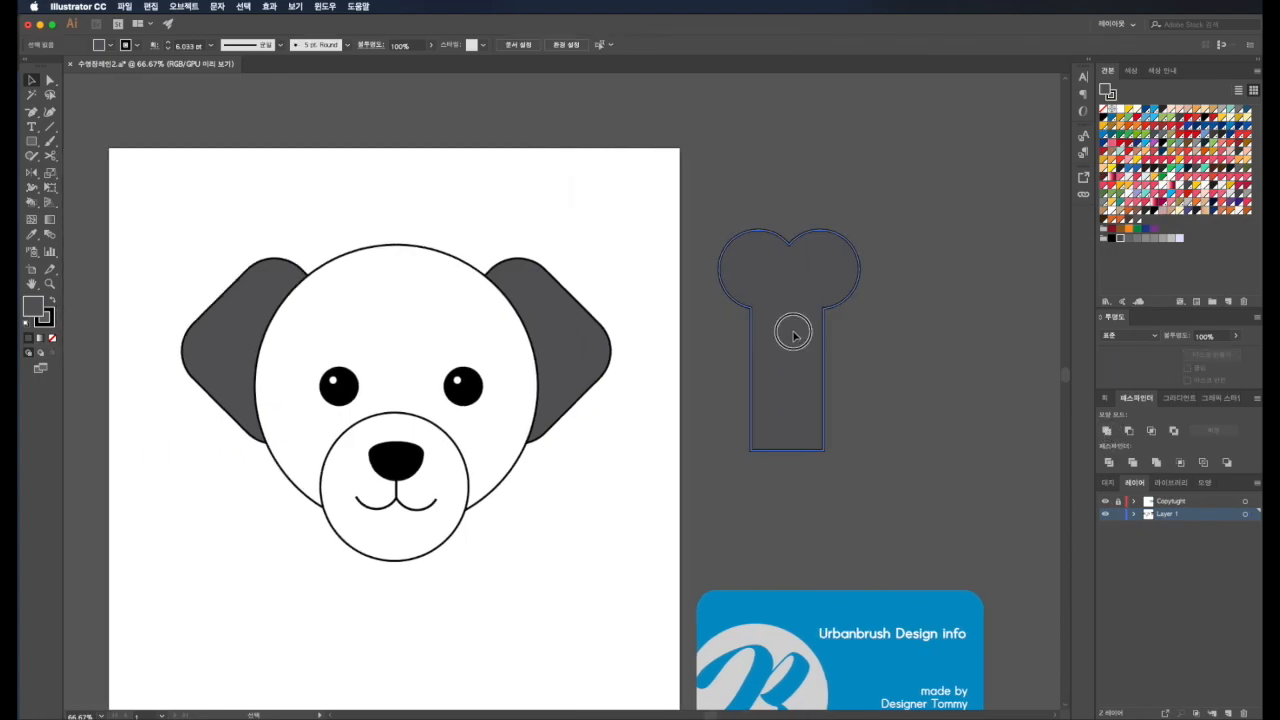
left_click(792, 332)
left_click_drag(860, 230, 843, 260)
left_click(714, 323)
left_click(845, 265)
left_click(877, 337)
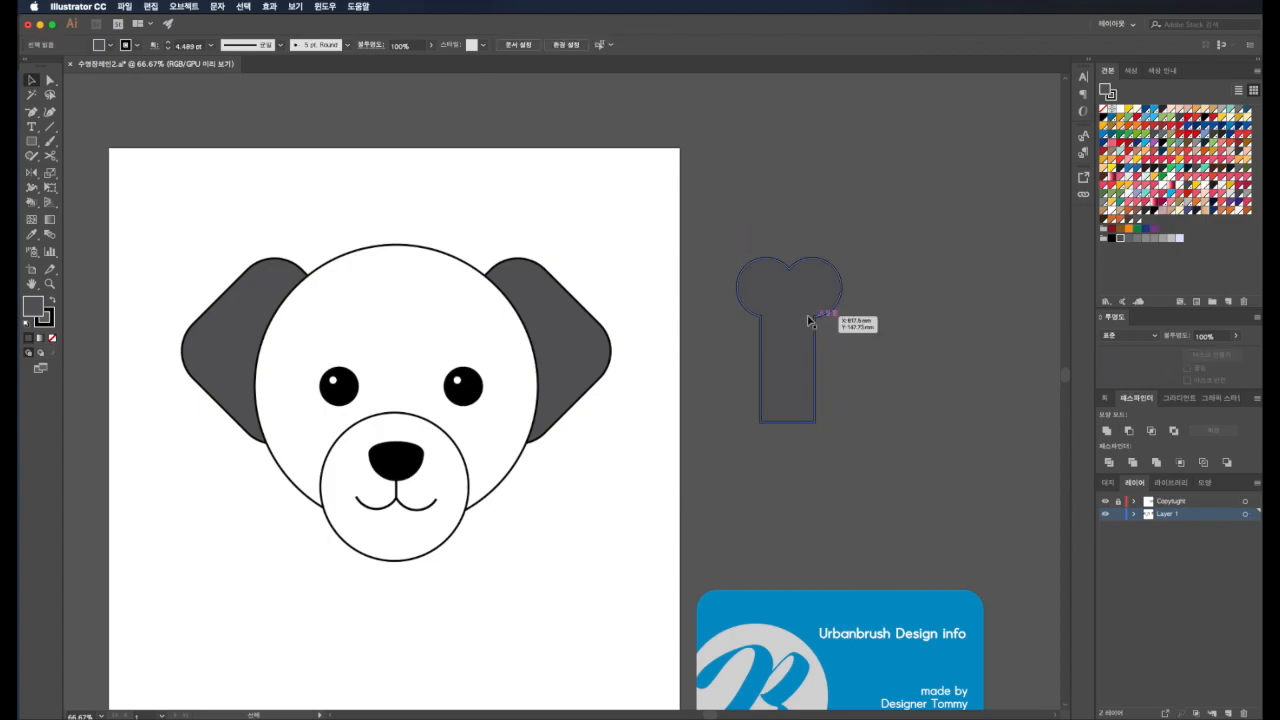
Try to round all corners of the half-bone shape at once.
scroll(804, 304, "up", 2)
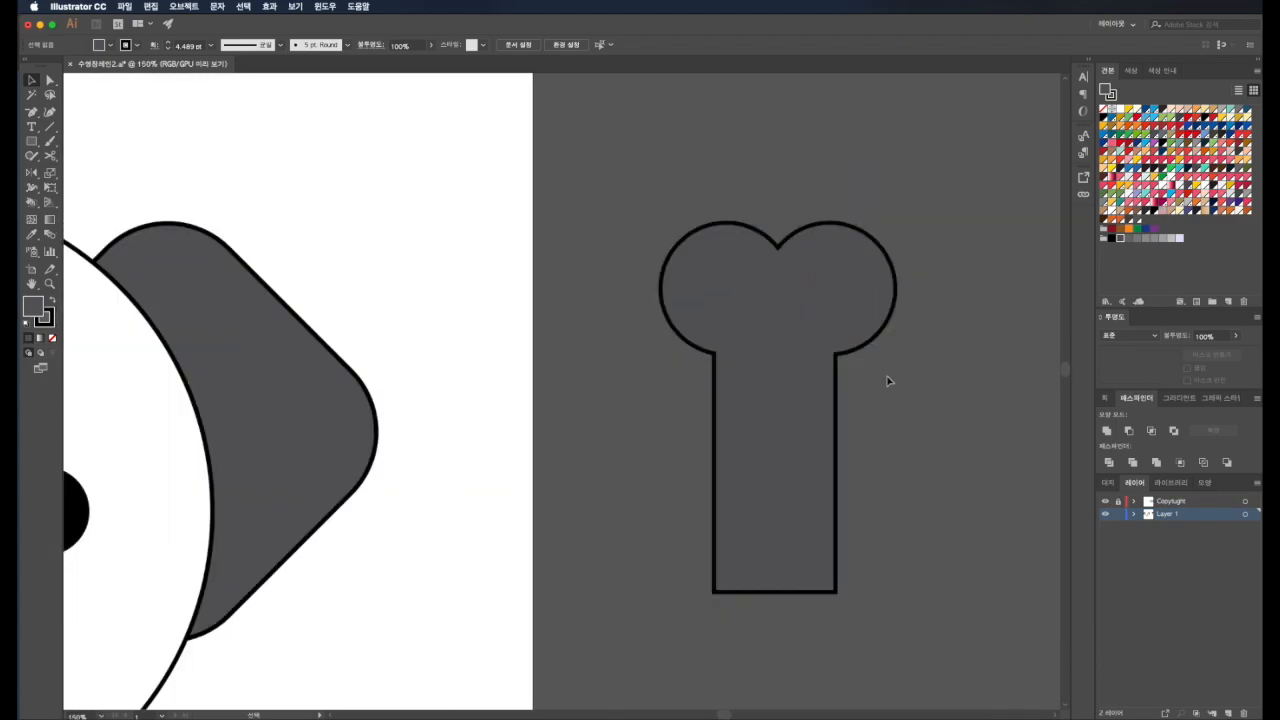
key("super+z")
key("a")
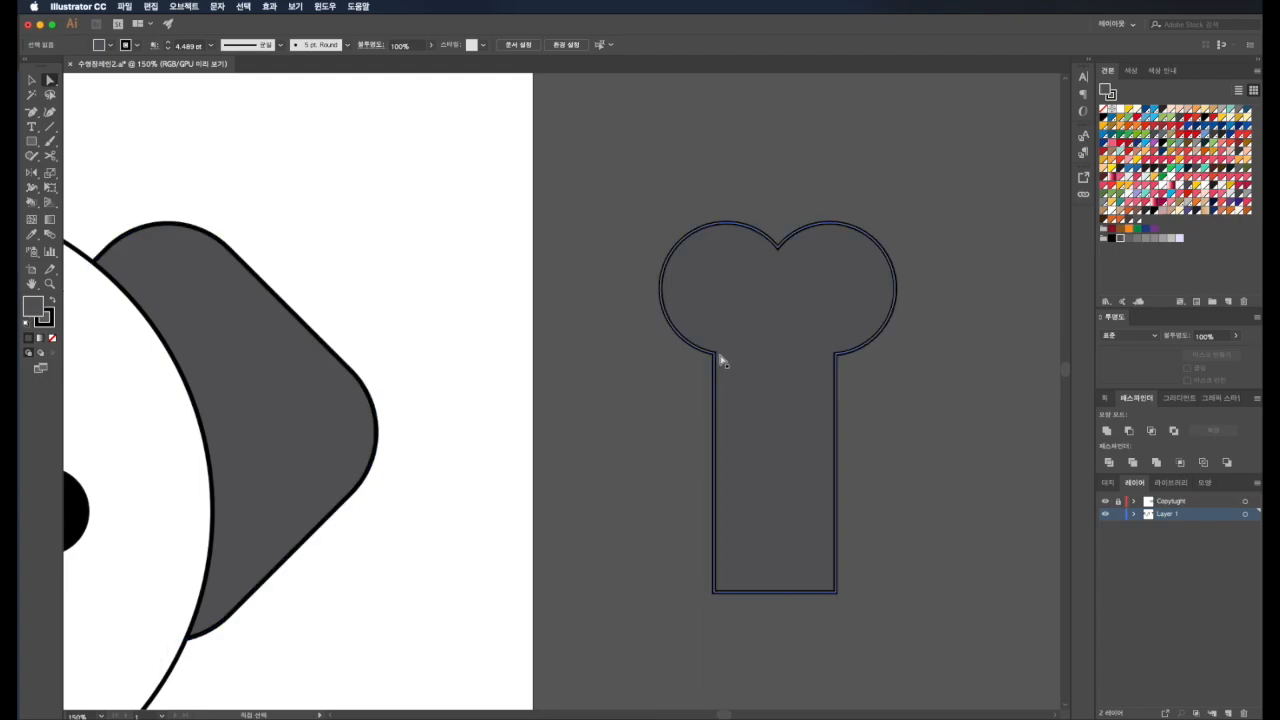
key("v")
left_click(757, 311)
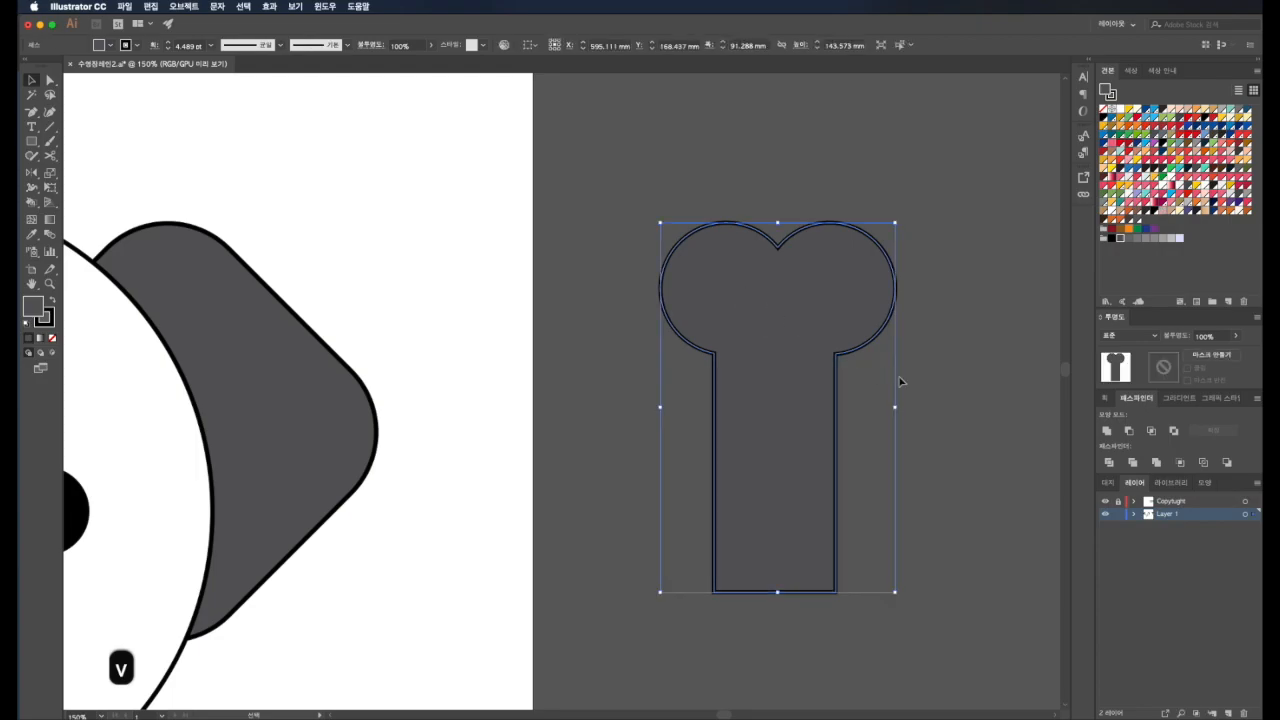
key("a")
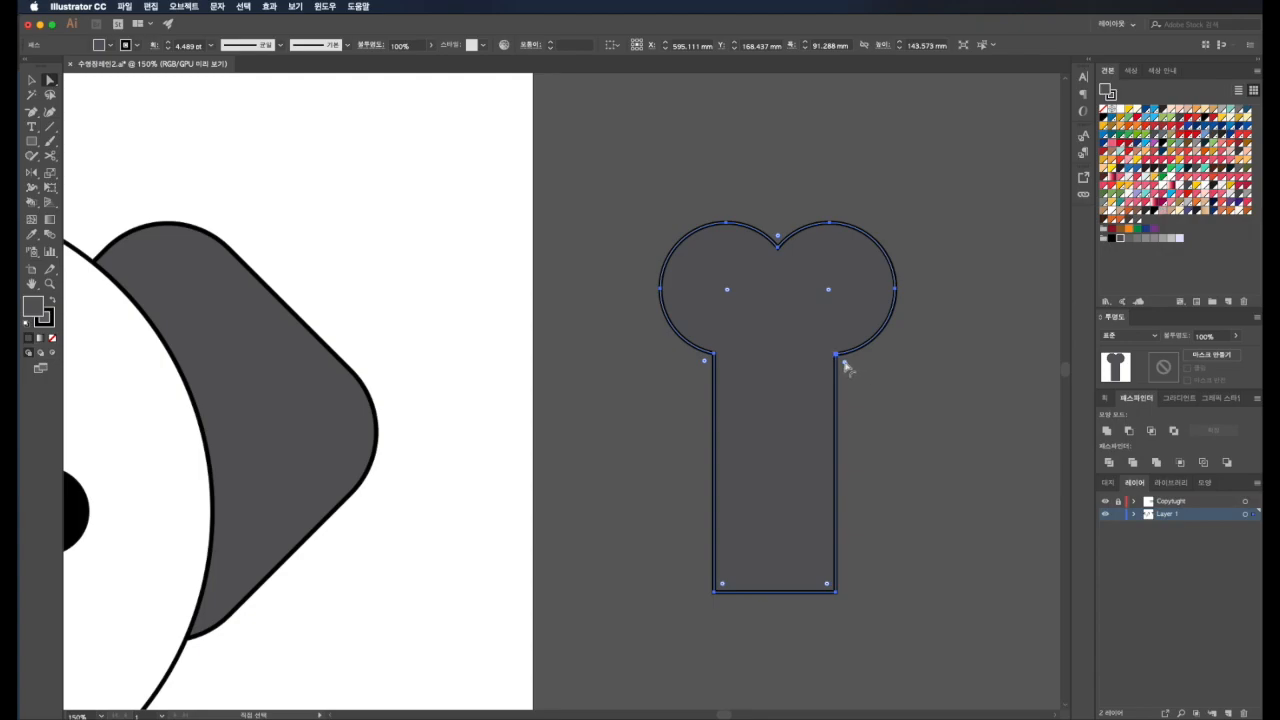
left_click_drag(845, 363, 914, 410)
left_click(918, 386)
left_click(783, 361)
left_click(904, 392)
left_click(786, 363)
left_click(880, 375)
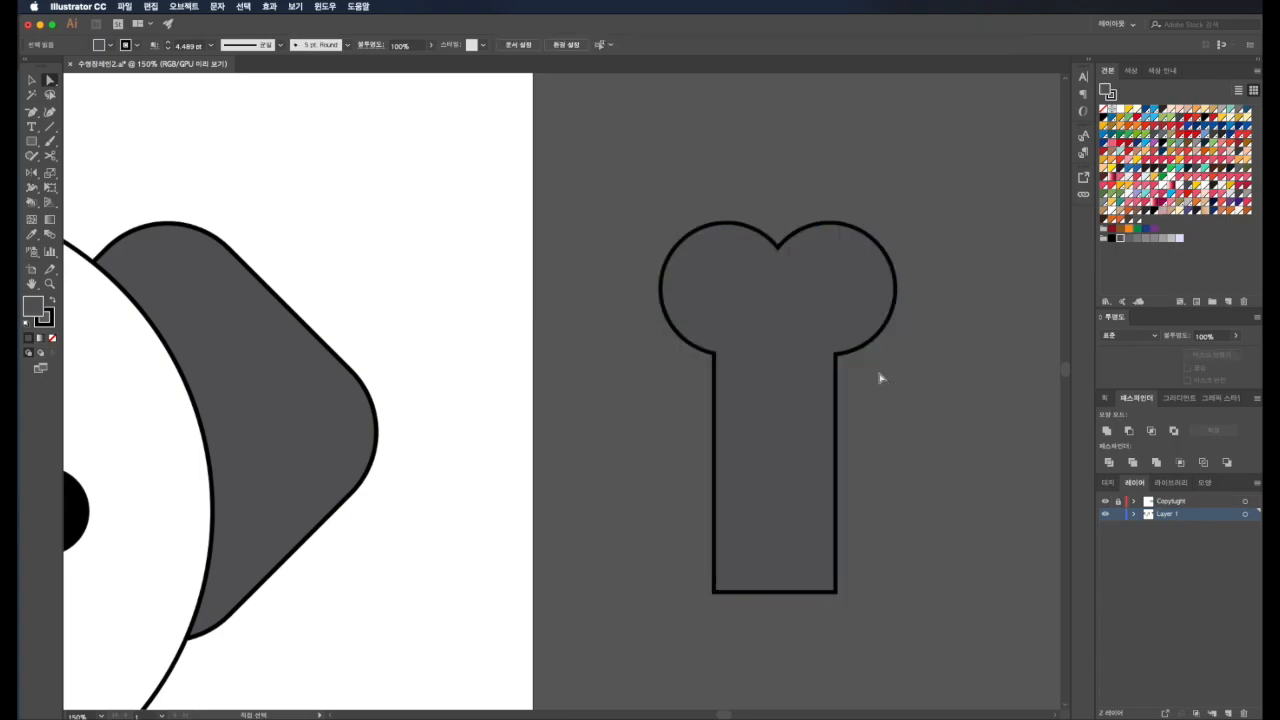
Round the corner where the right circle meets the shaft by about 39 mm, and the opposite left corner to match.
left_click(55, 81)
left_click(837, 354)
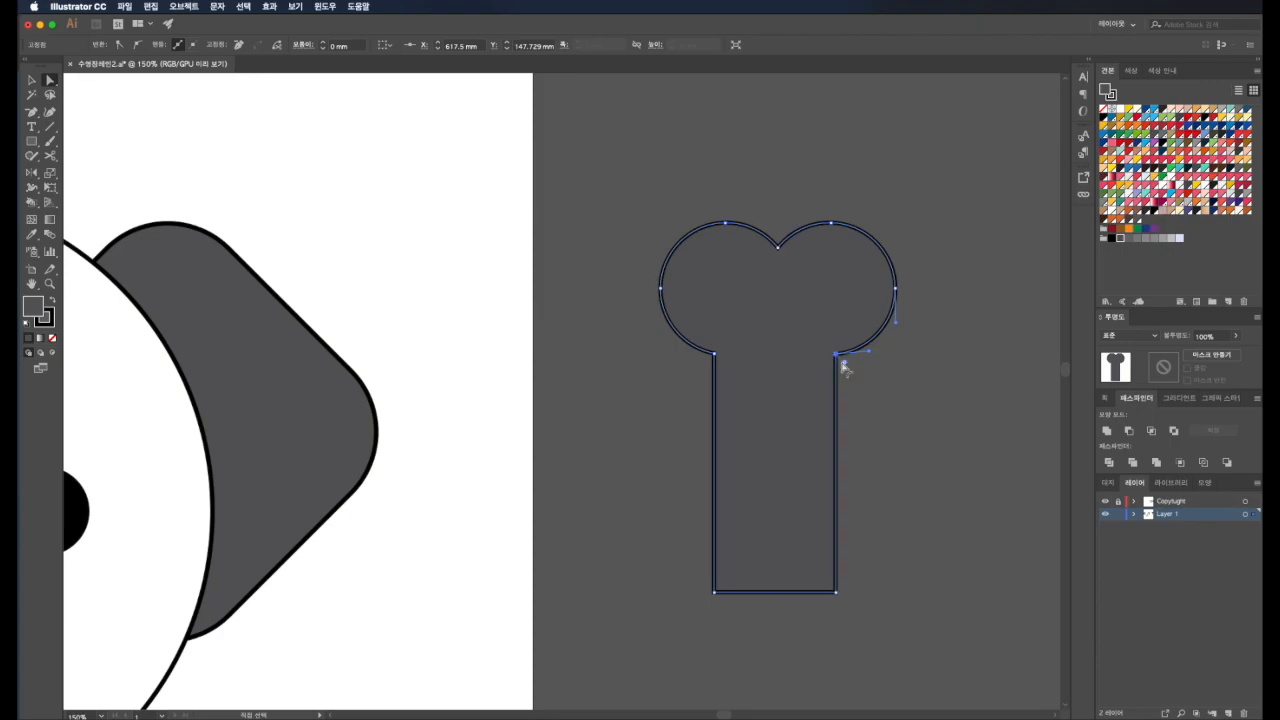
left_click_drag(845, 368, 927, 431)
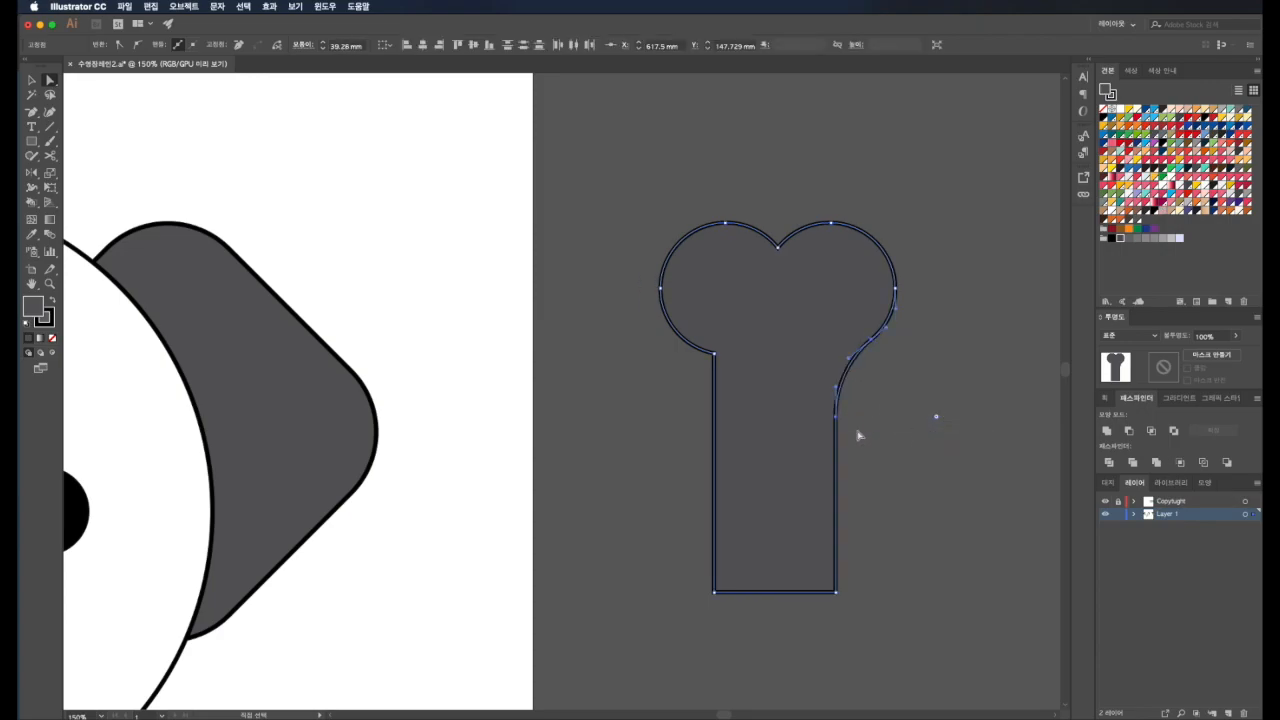
left_click(714, 356)
left_click_drag(706, 364, 605, 460)
Round the notch between the two circles at the end of the half-bone shape into a soft dip.
left_click(778, 246)
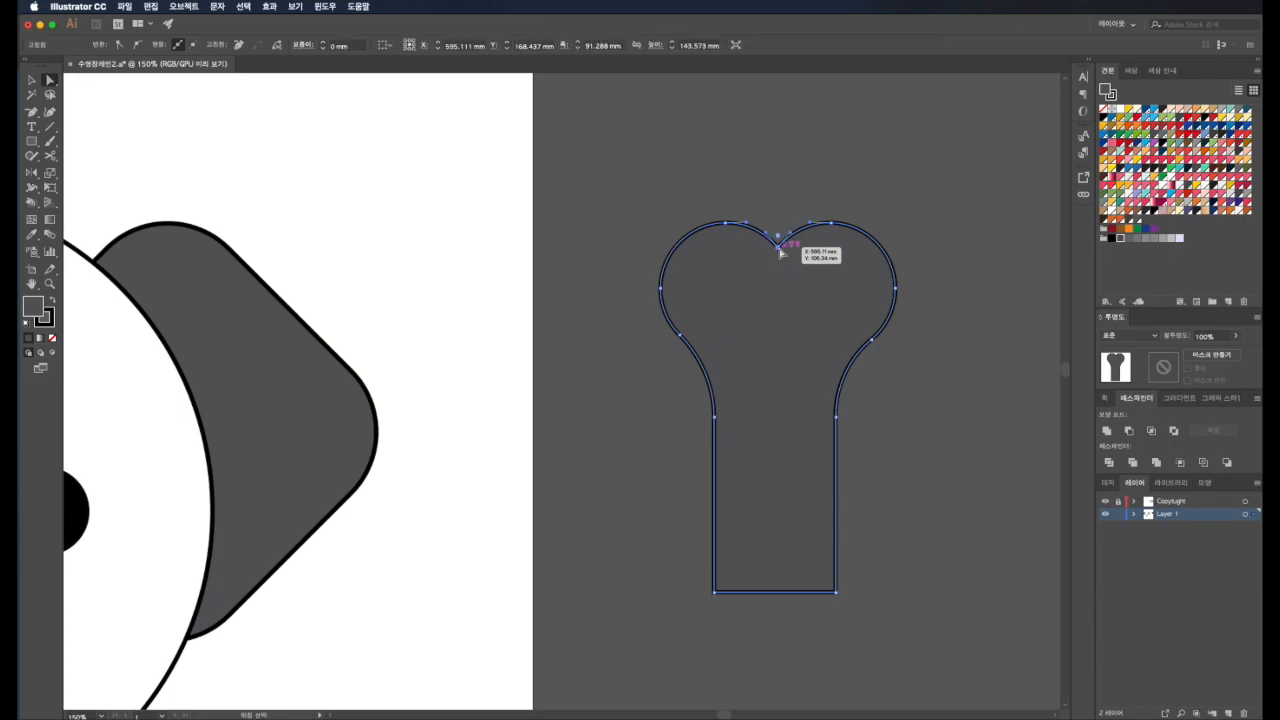
left_click_drag(778, 246, 778, 129)
left_click(874, 219)
Remove the half-bone shape's outline and scale it proportionally to about 71 by 111 mm beside the artboard.
scroll(874, 219, "down", 6)
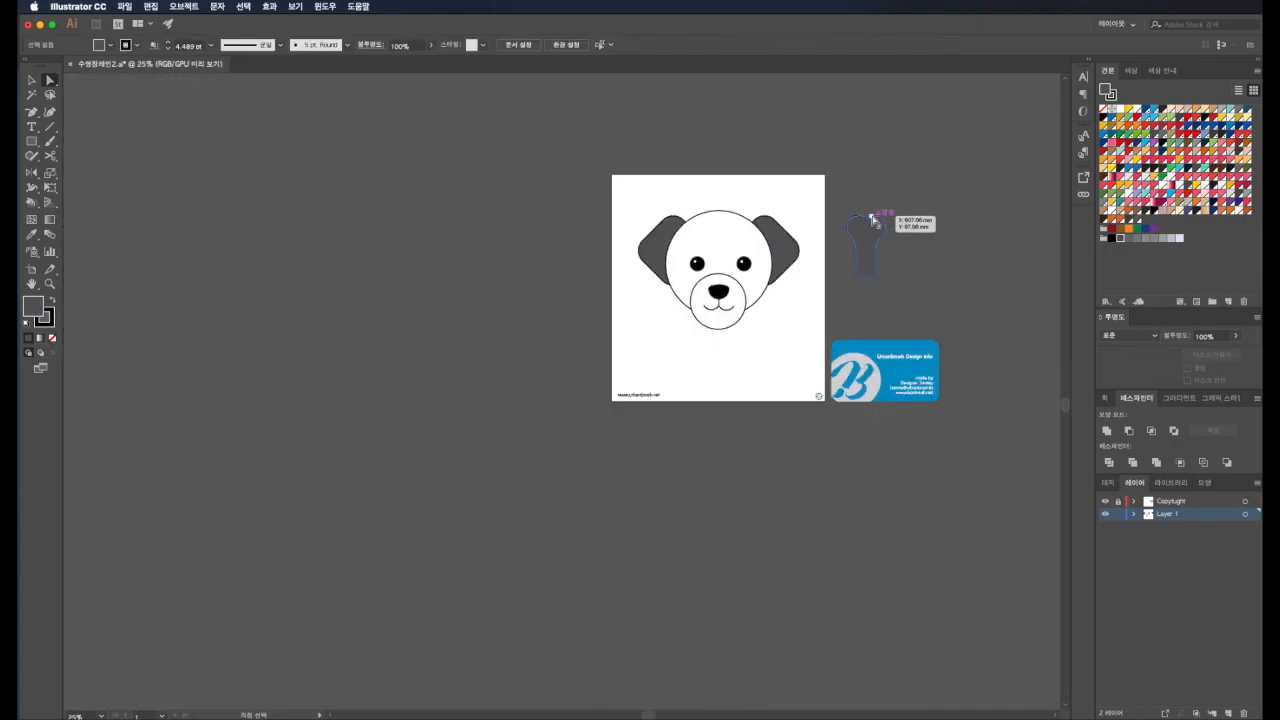
scroll(874, 219, "up", 2)
left_click(860, 264)
scroll(862, 263, "up", 3)
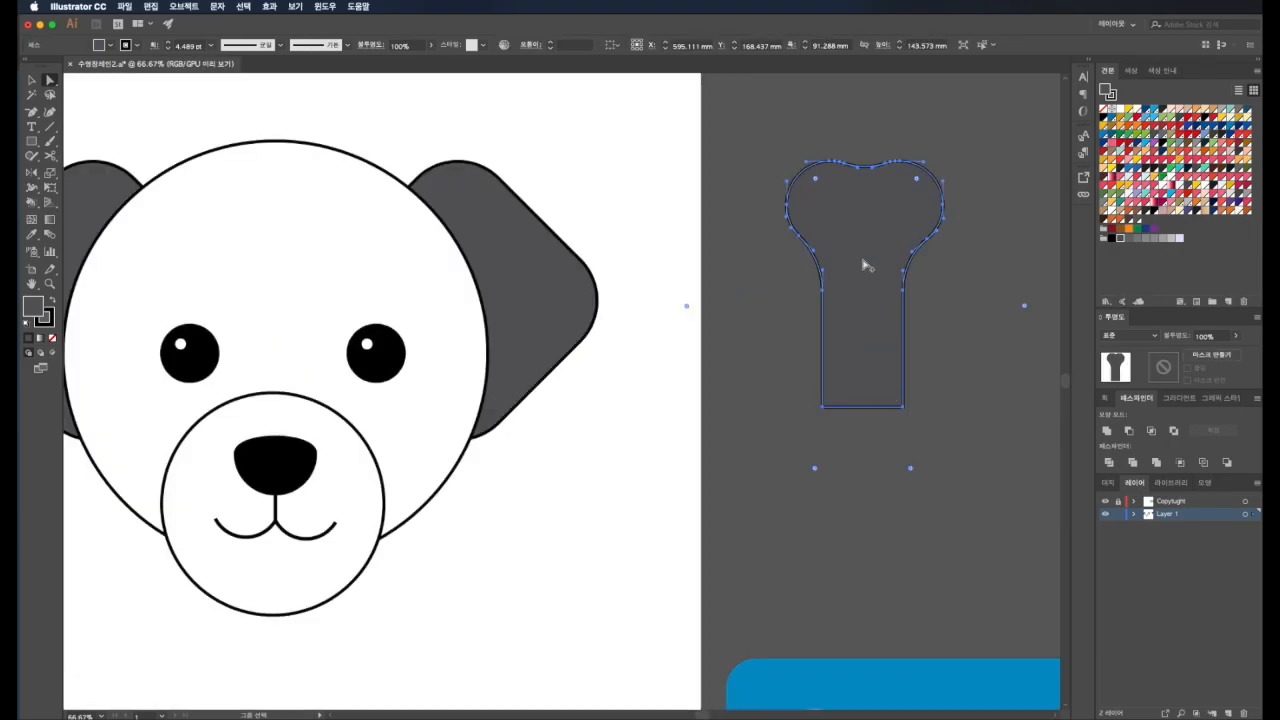
key("v")
left_click(806, 311)
scroll(806, 311, "down", 1)
left_click_drag(836, 287, 799, 375)
left_click_drag(857, 461, 846, 442)
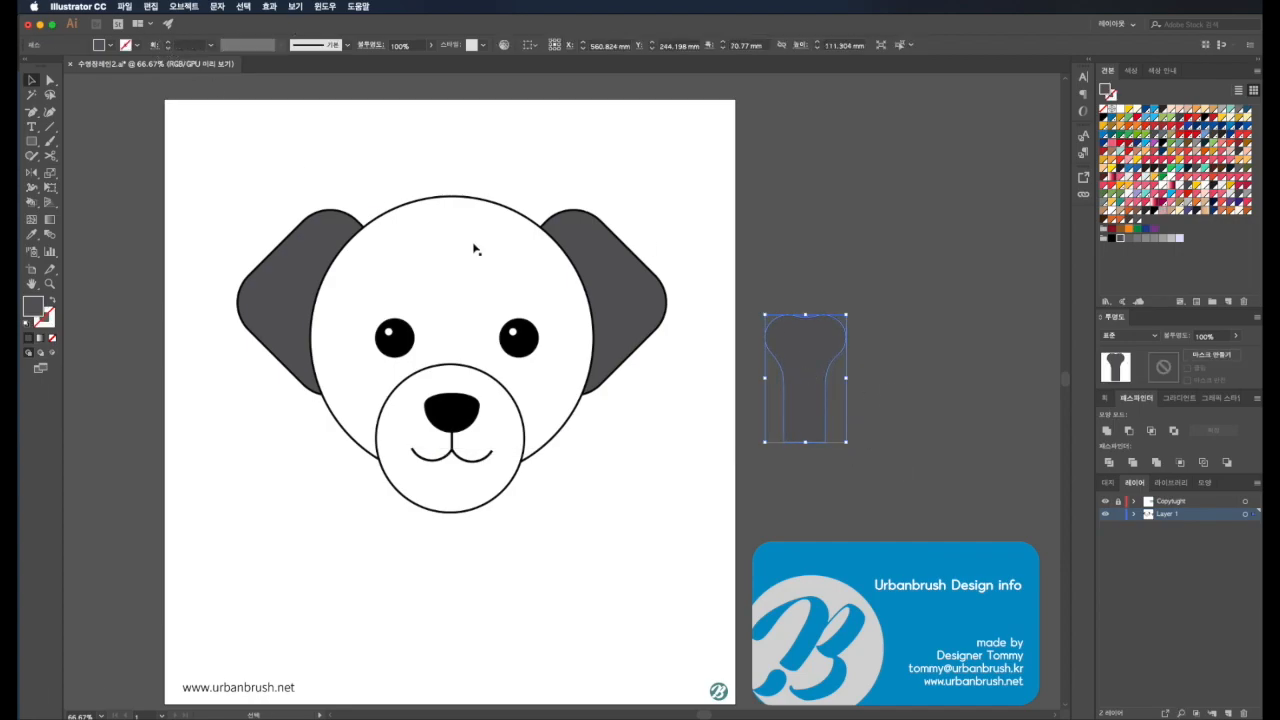
Move the half-bone shape onto the dog's face, centered between the eyes with its shaft reaching the muzzle.
key("v")
left_click(808, 236)
left_click_drag(802, 371, 440, 308)
left_click(723, 414)
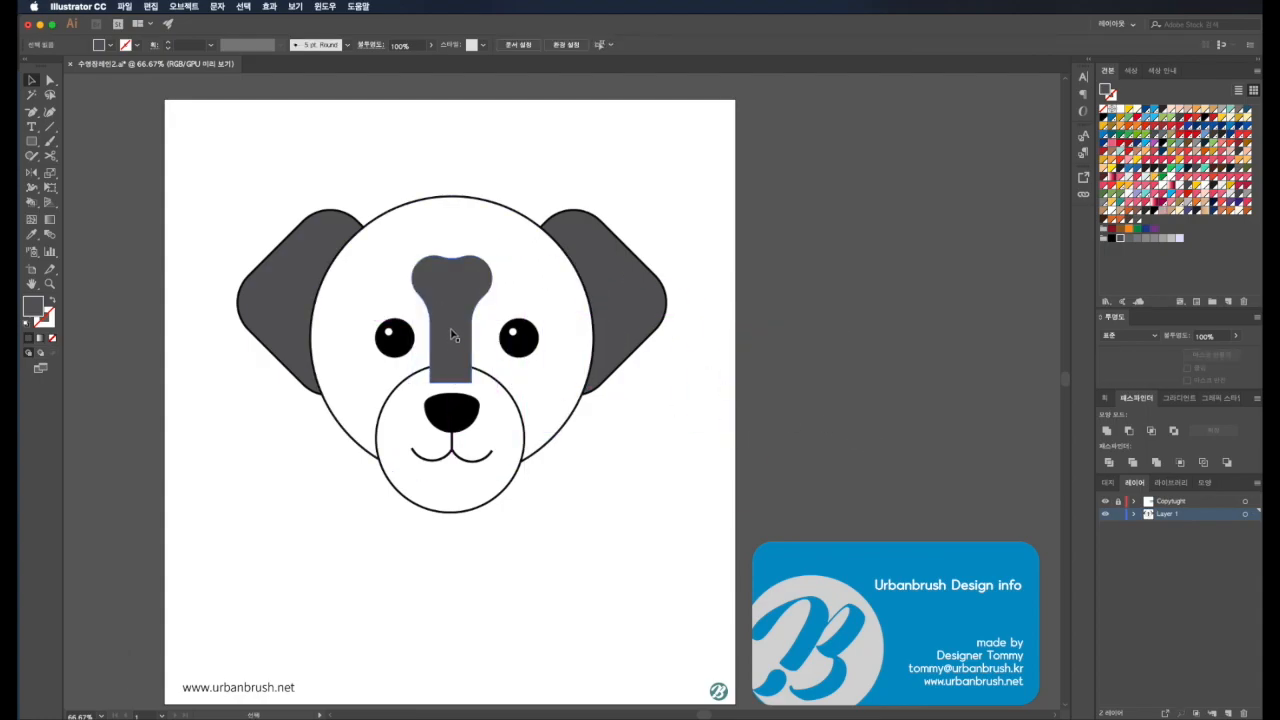
Place the half-bone shape behind the muzzle circle but in front of the head circle in the stacking order.
left_click(453, 335)
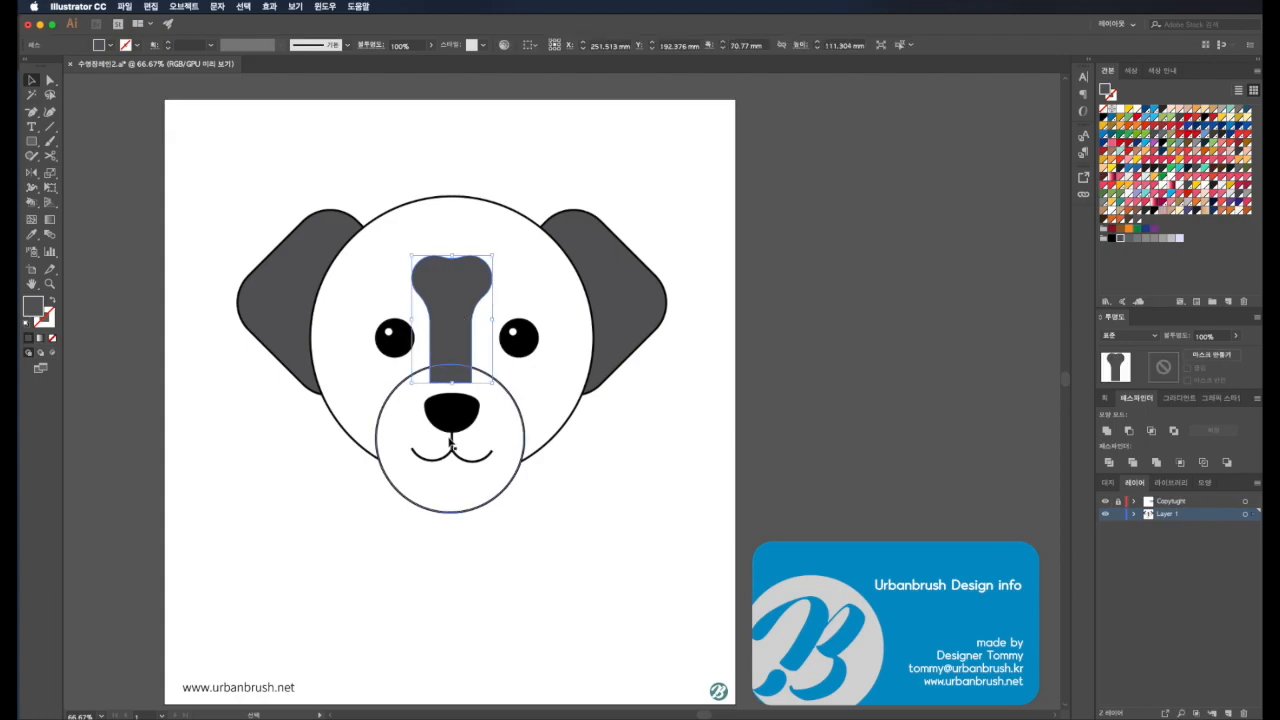
key("super+bracketleft")
key("super+bracketleft")
key("super+bracketleft")
key("super+bracketleft")
key("super+bracketleft")
key("super+bracketleft")
key("super+bracketleft")
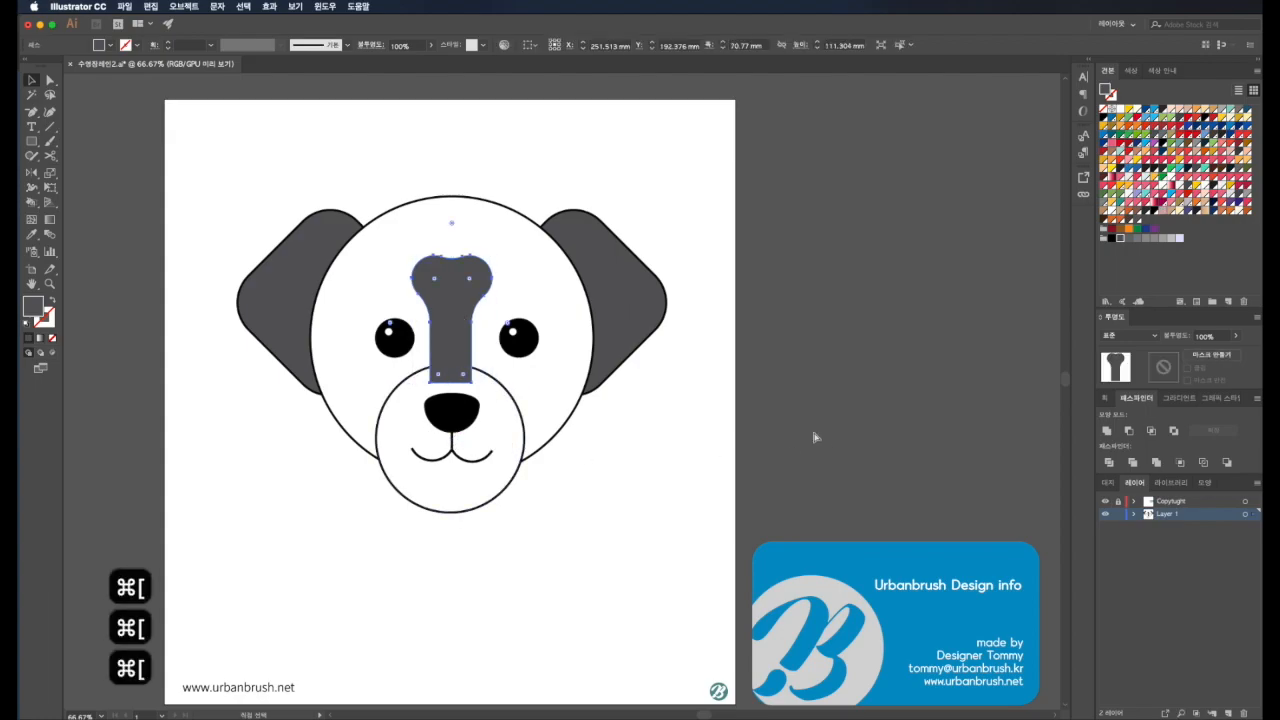
key("super+bracketleft")
key("super+bracketright")
key("super+bracketright")
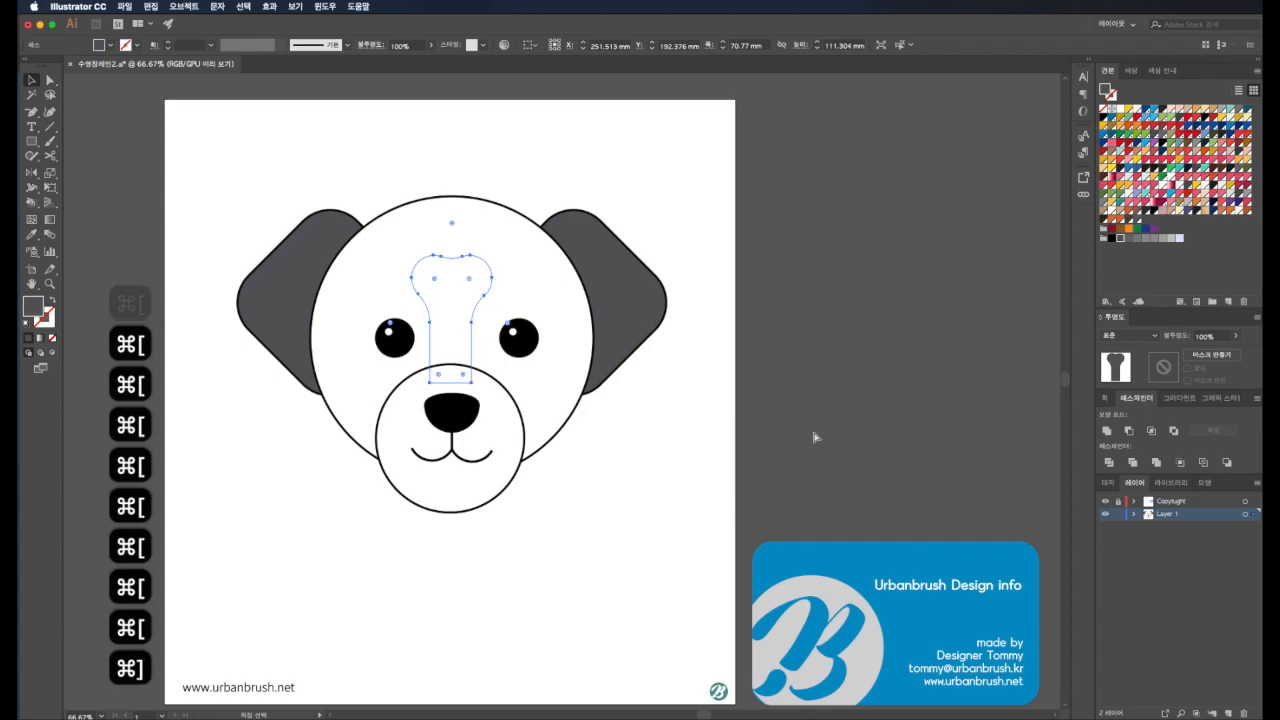
left_click(886, 380)
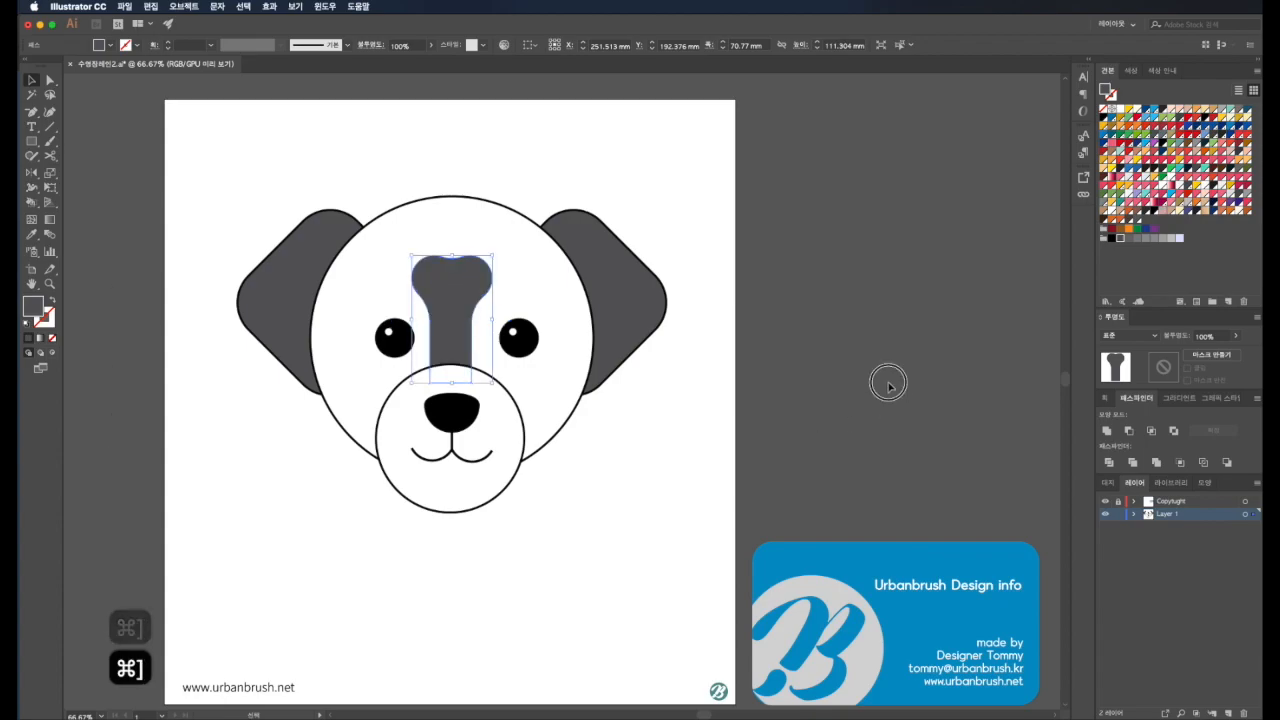
Shift the half-bone marking slightly downward and lower its opacity to 27%.
left_click_drag(456, 292, 462, 314)
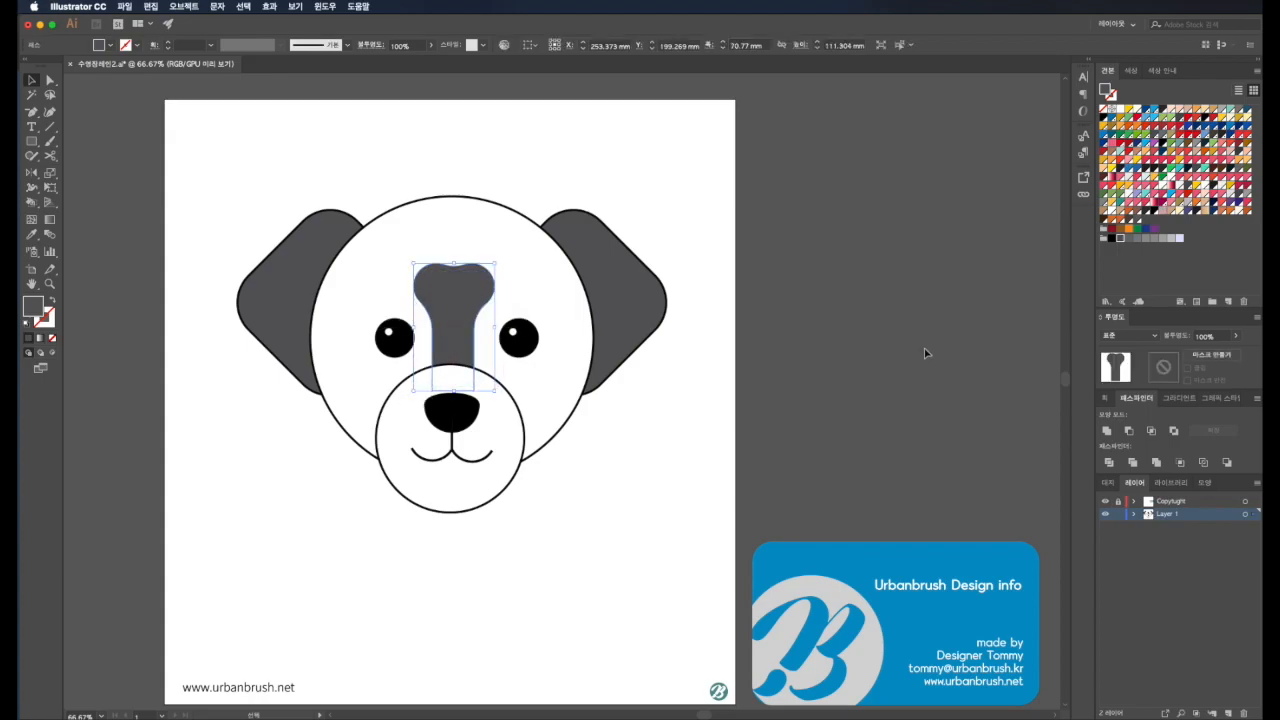
left_click(922, 352)
left_click(498, 287)
left_click(1236, 337)
left_click_drag(1225, 351, 1204, 352)
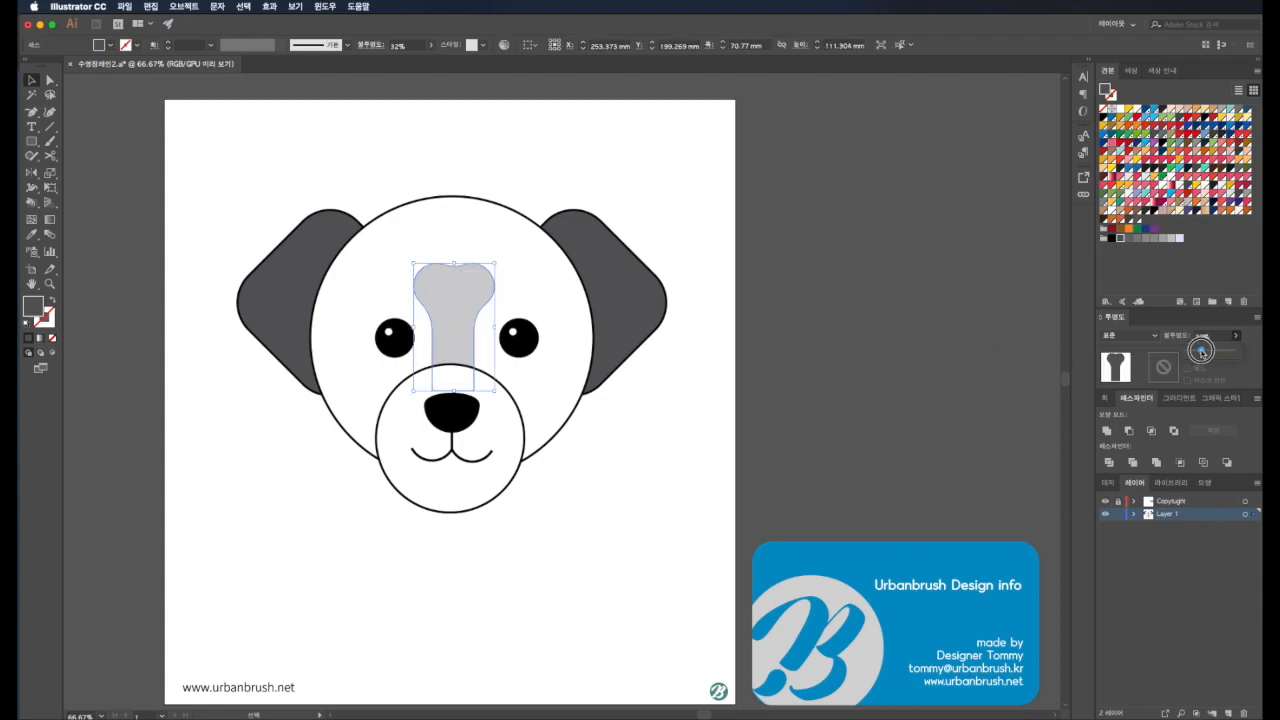
left_click(910, 330)
Group all parts of the dog head into one object.
scroll(877, 306, "down", 1)
scroll(877, 306, "left", 3)
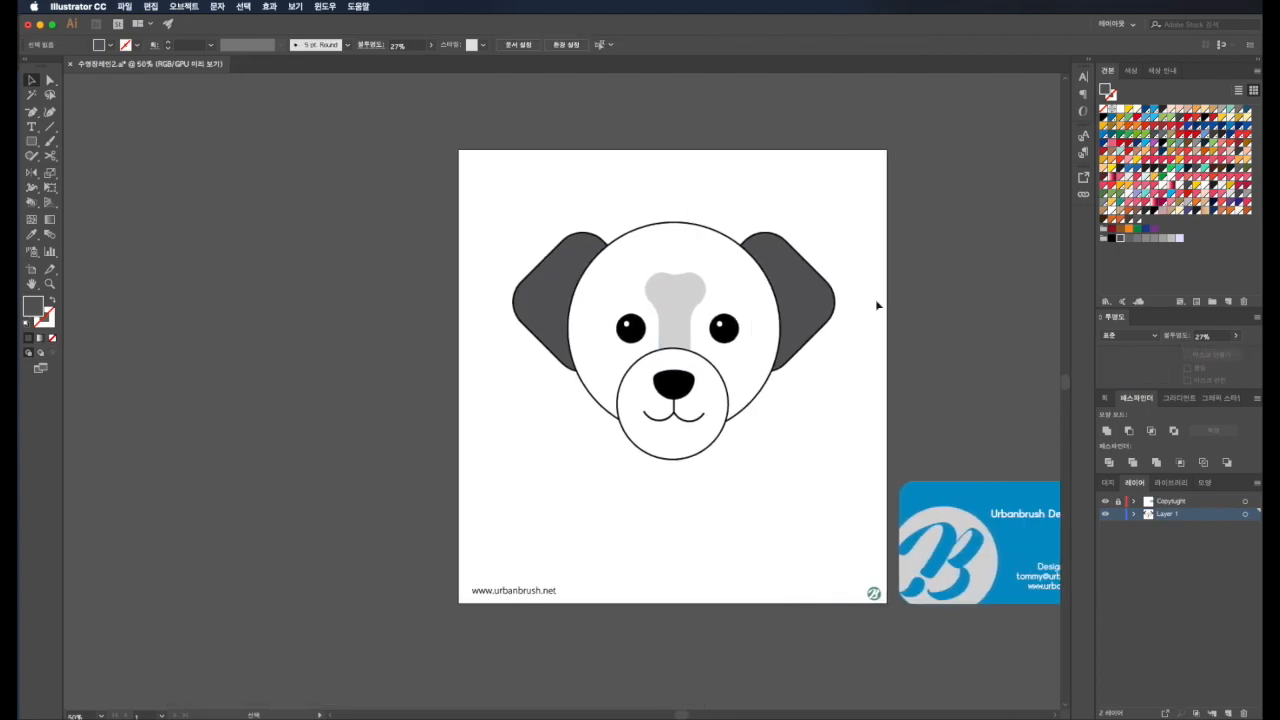
key("v")
left_click_drag(786, 237, 526, 483)
right_click(735, 343)
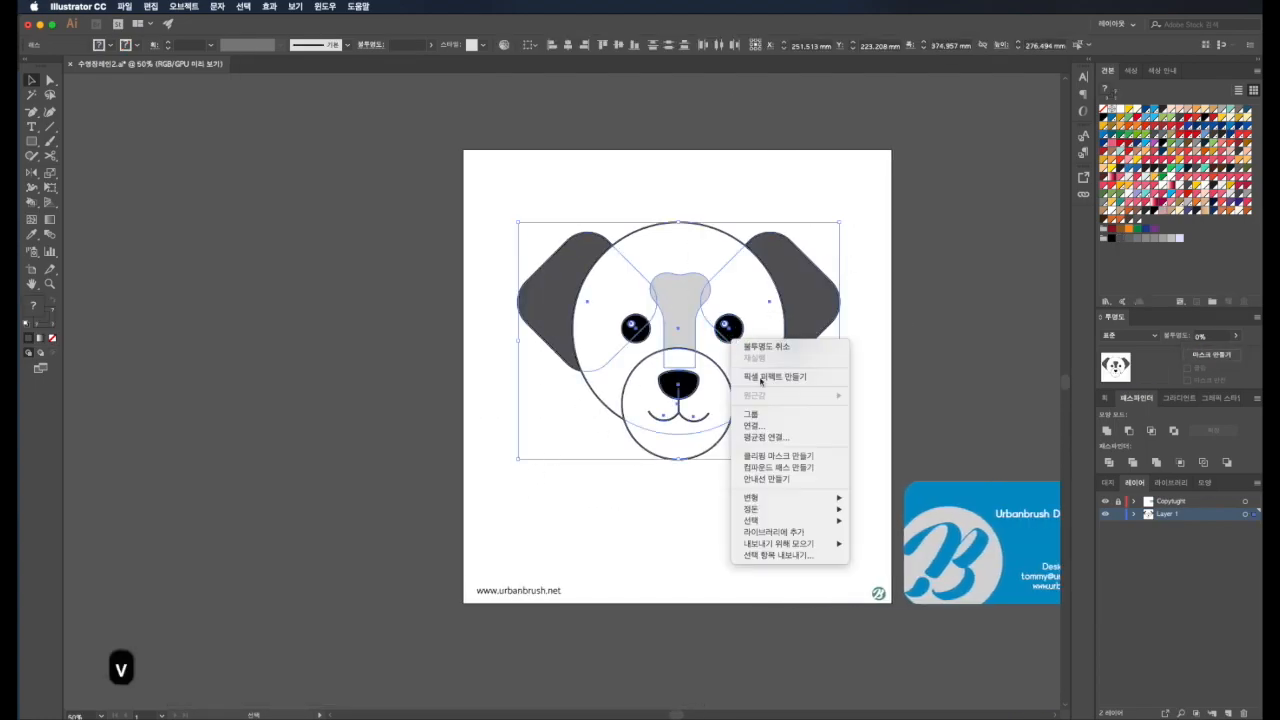
left_click(782, 415)
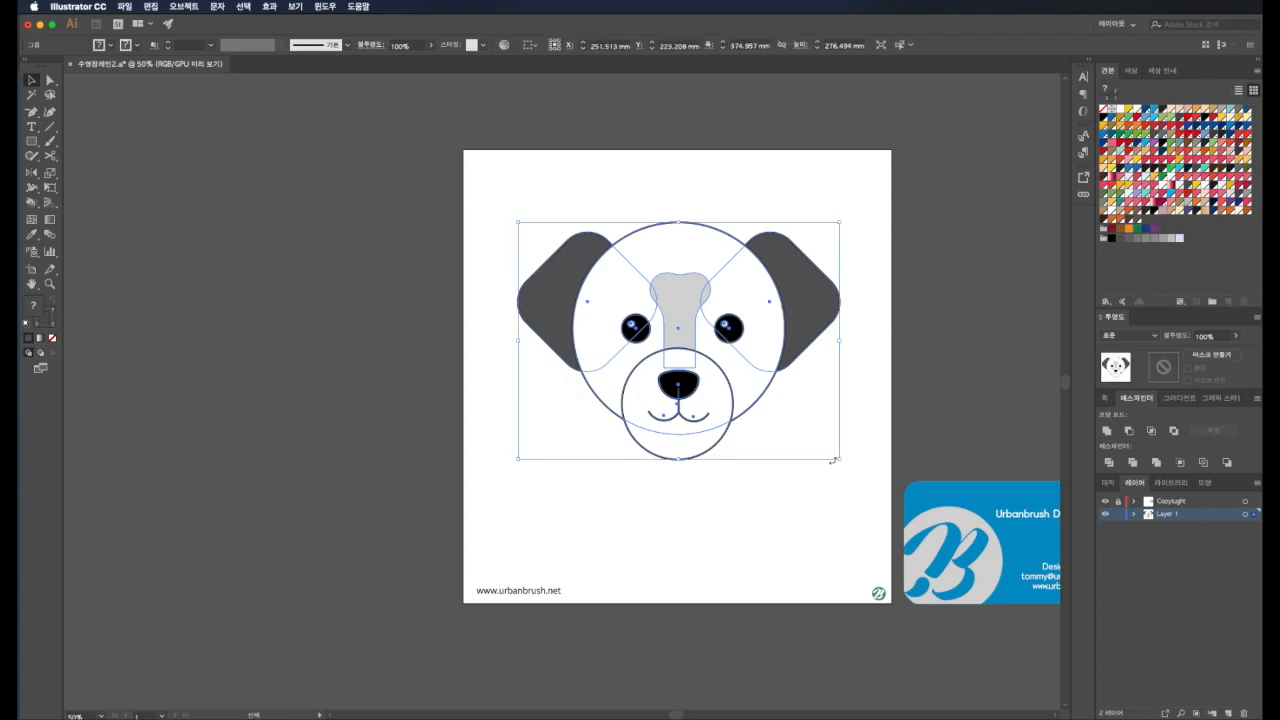
Scale the grouped dog head down to about 297 by 219 mm and move it lower on the artboard.
left_click_drag(838, 459, 817, 437)
left_click_drag(733, 343, 733, 368)
left_click(995, 427)
scroll(995, 427, "right", 2)
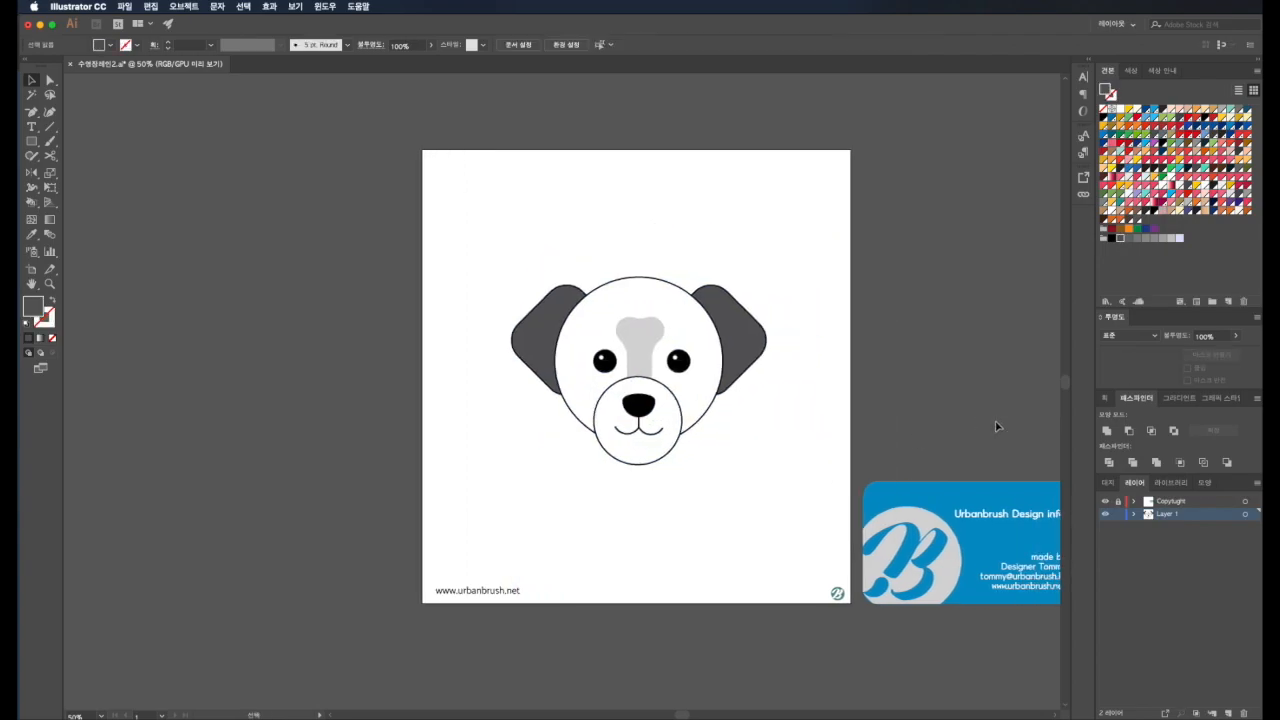
scroll(995, 427, "down", 1)
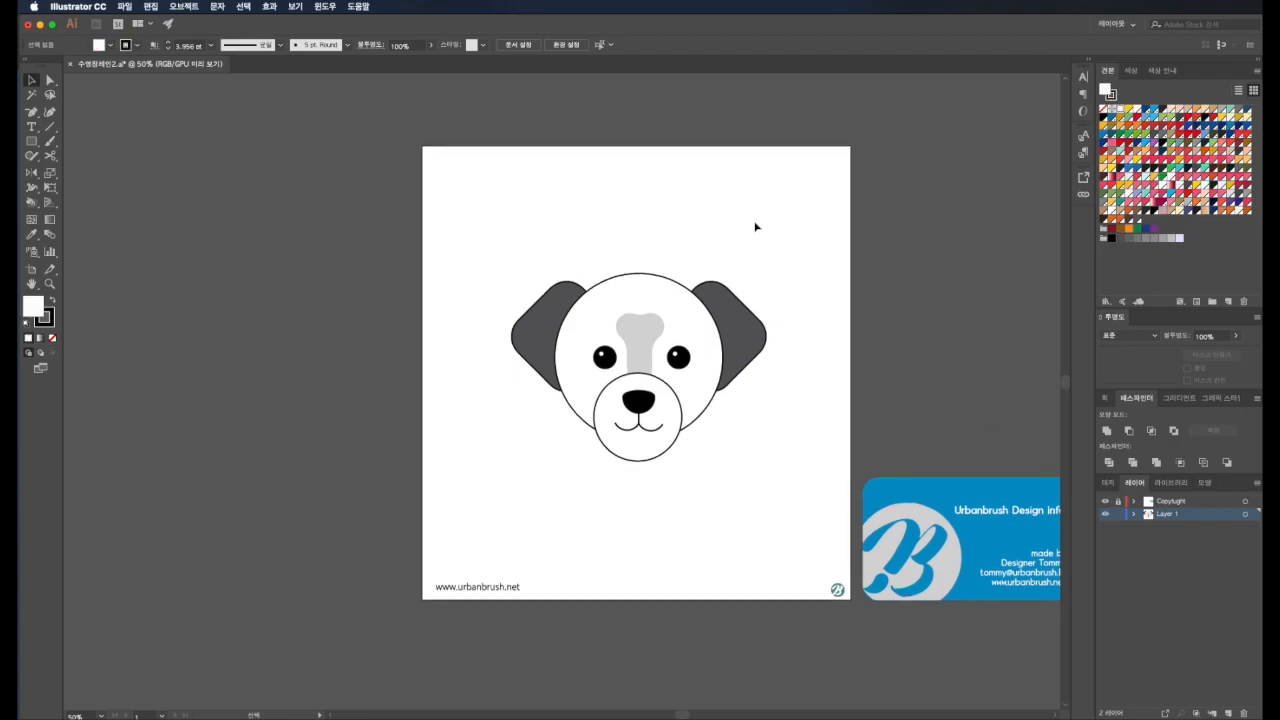
left_click(685, 294)
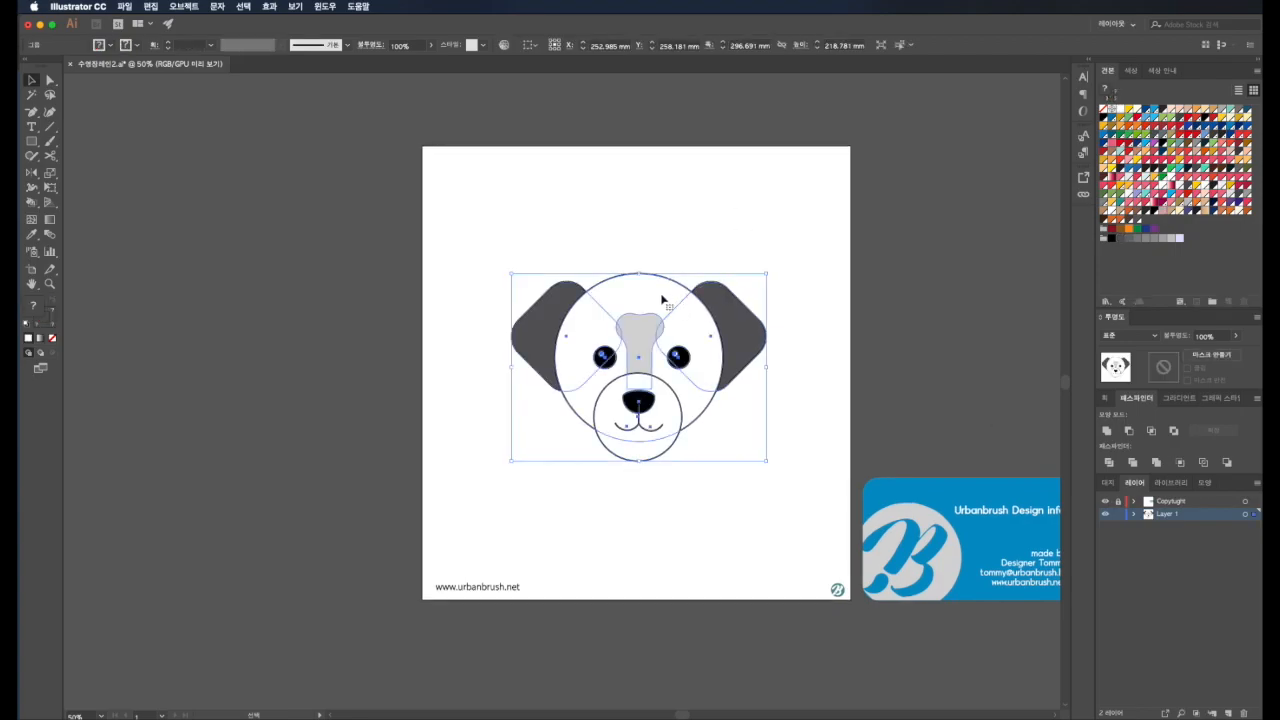
left_click_drag(651, 294, 648, 306)
left_click(660, 255)
Set the stroke weight of the grouped dog head to 7 pt.
left_click(646, 312)
left_click(168, 42)
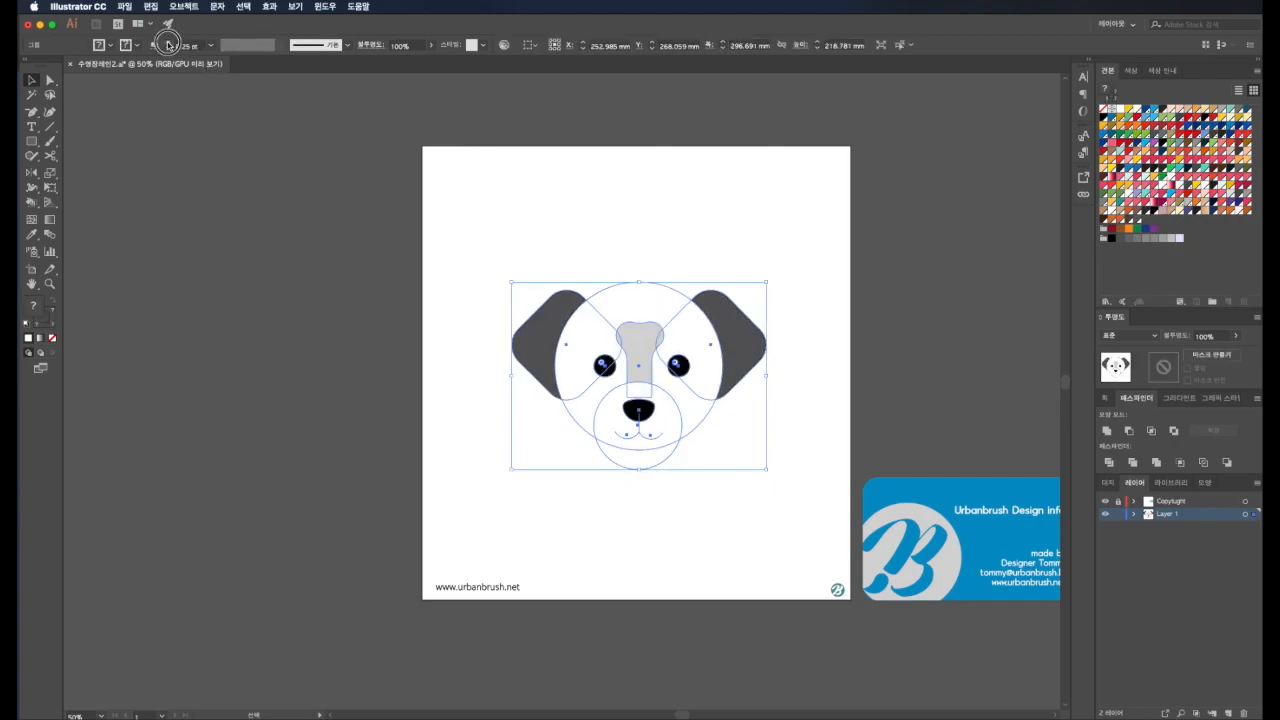
left_click(168, 42)
left_click(168, 42)
left_click(168, 42)
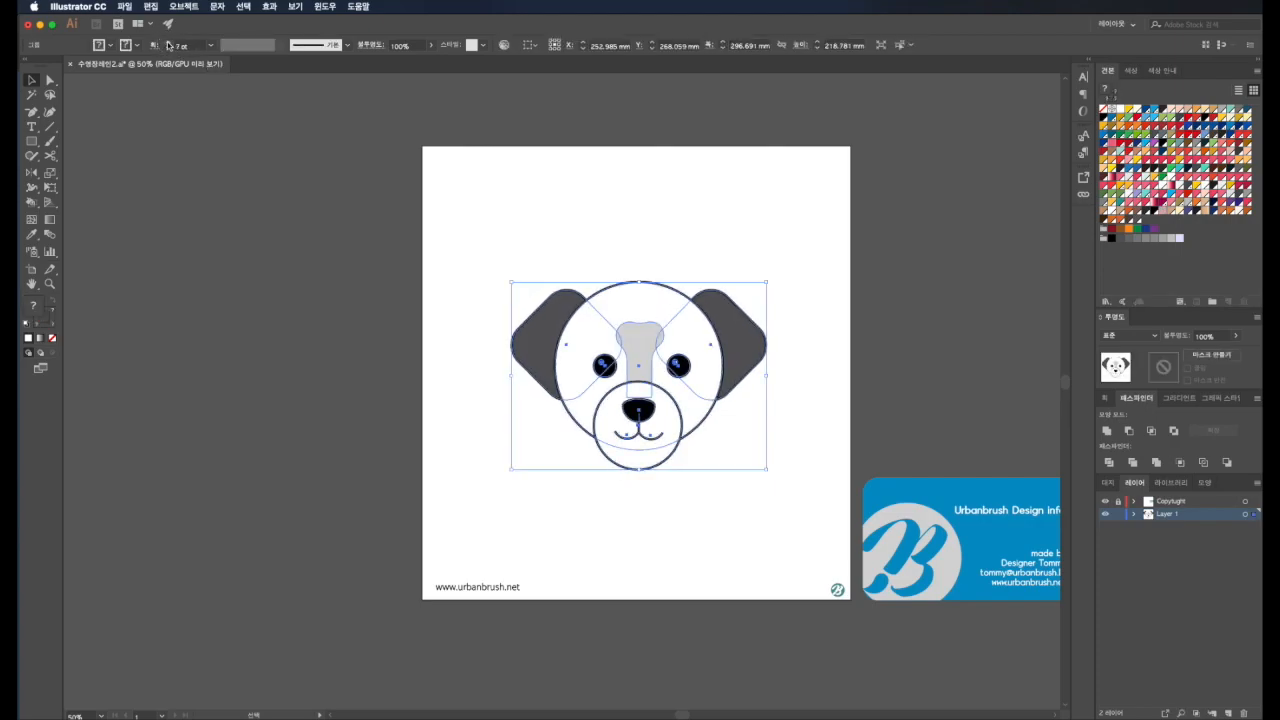
left_click(571, 197)
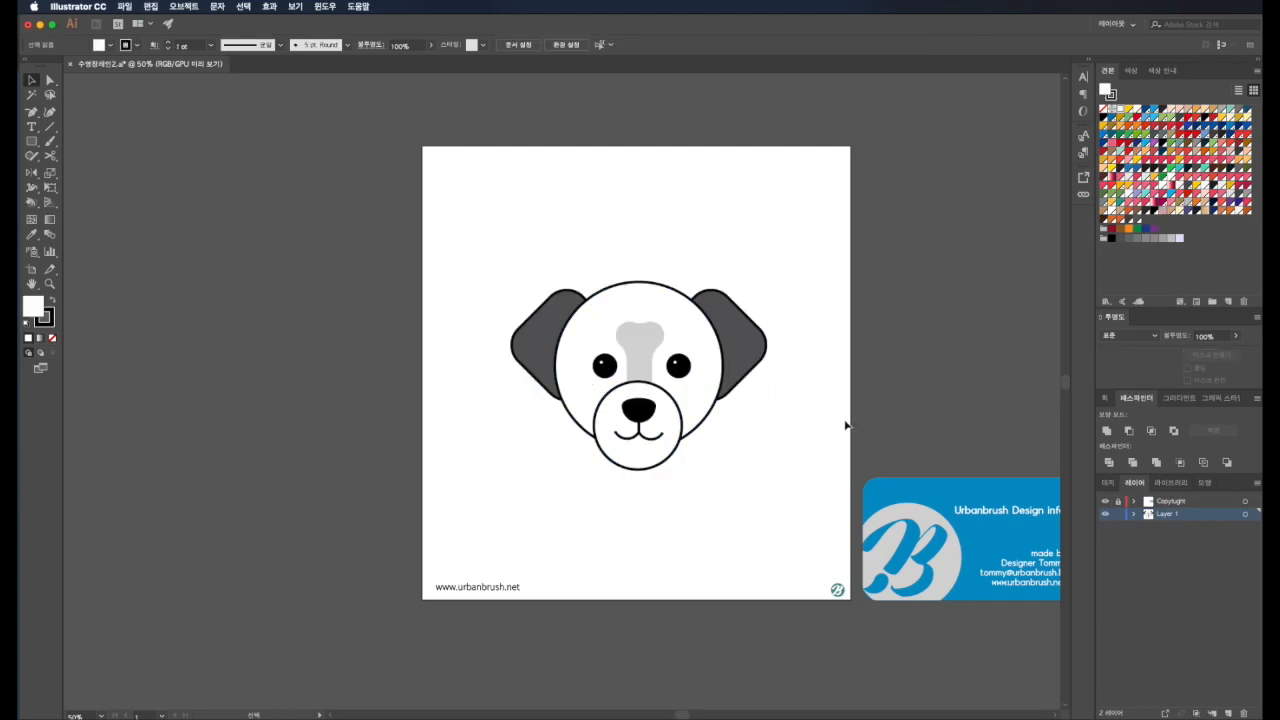
Undo the last change to the grouped dog head.
key("super+z")
key("super+z")
key("super+z")
key("super+z")
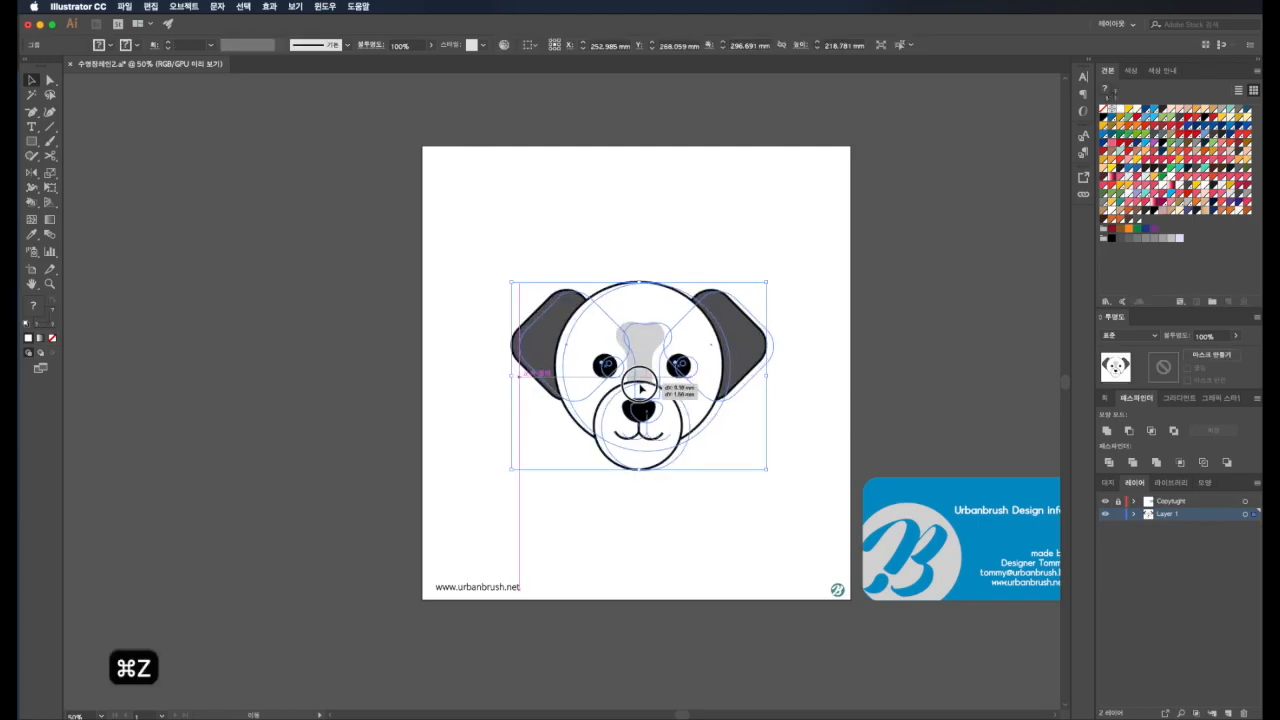
Set the stroke weight of both eyes and their white highlights to 0 pt within the group.
scroll(605, 397, "up", 1)
scroll(605, 397, "up", 3)
left_click(618, 360)
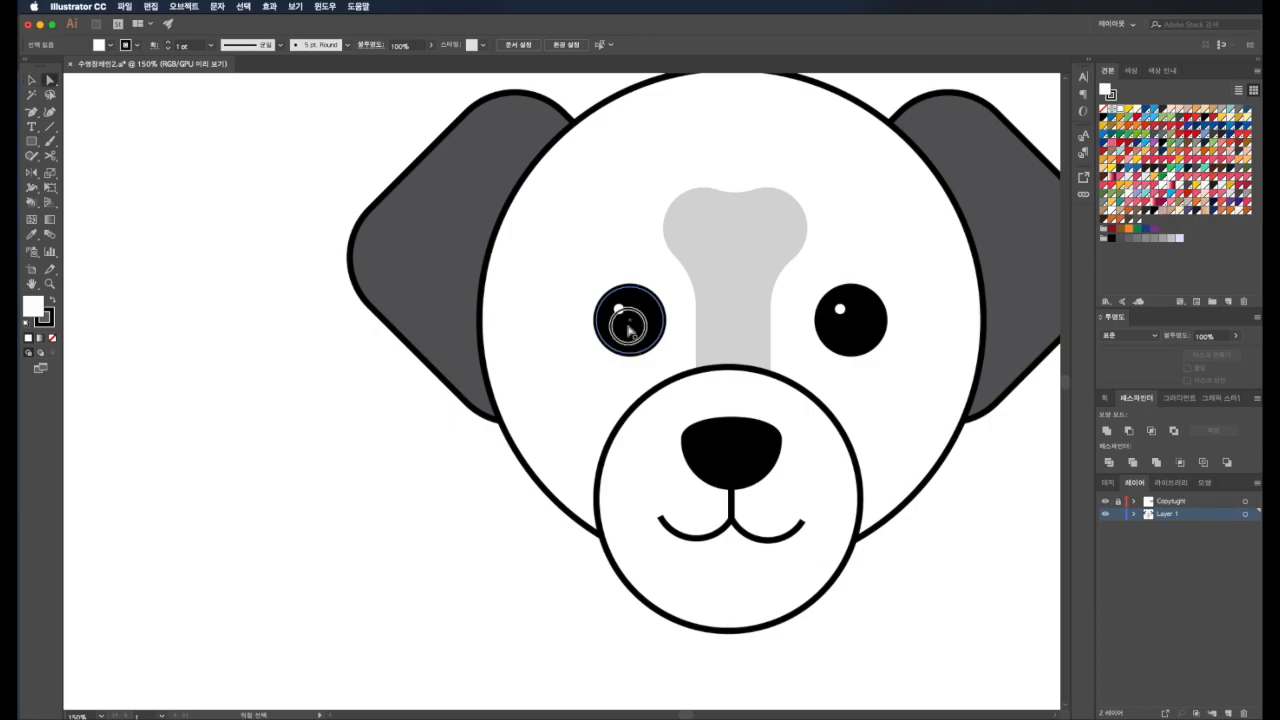
left_click(717, 365, "shift")
left_click(840, 309, "shift")
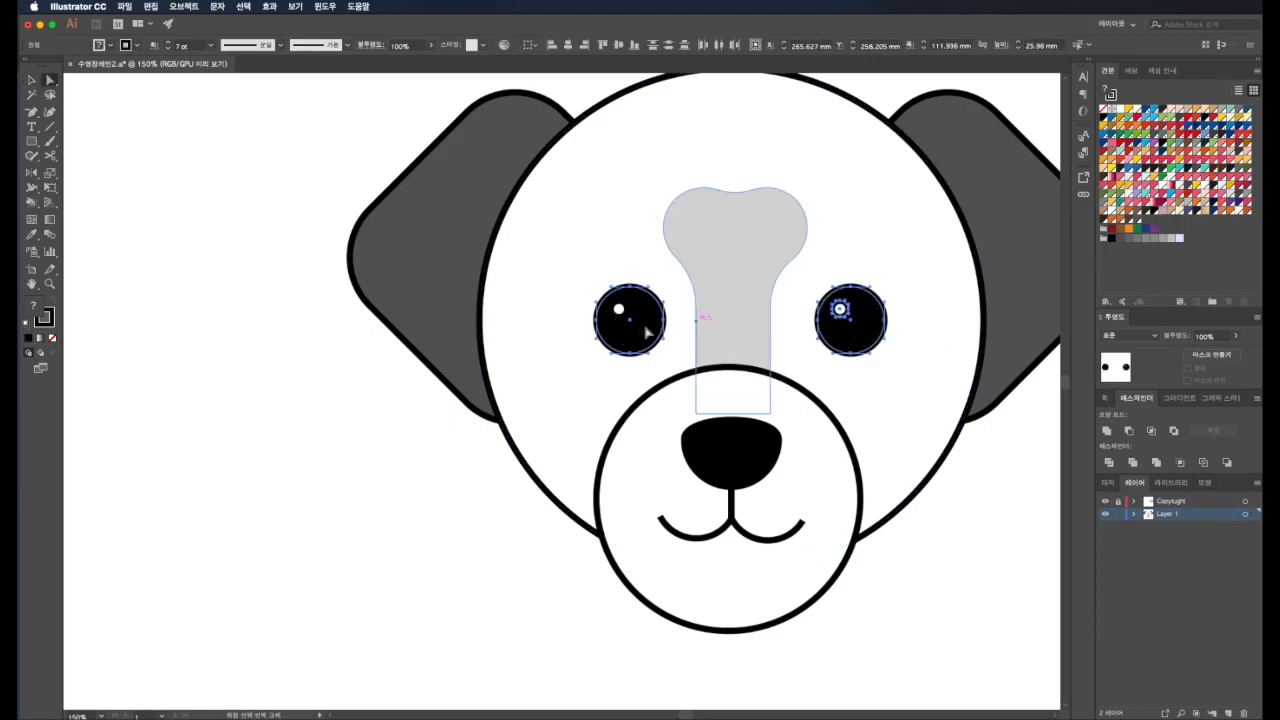
left_click(618, 310, "shift")
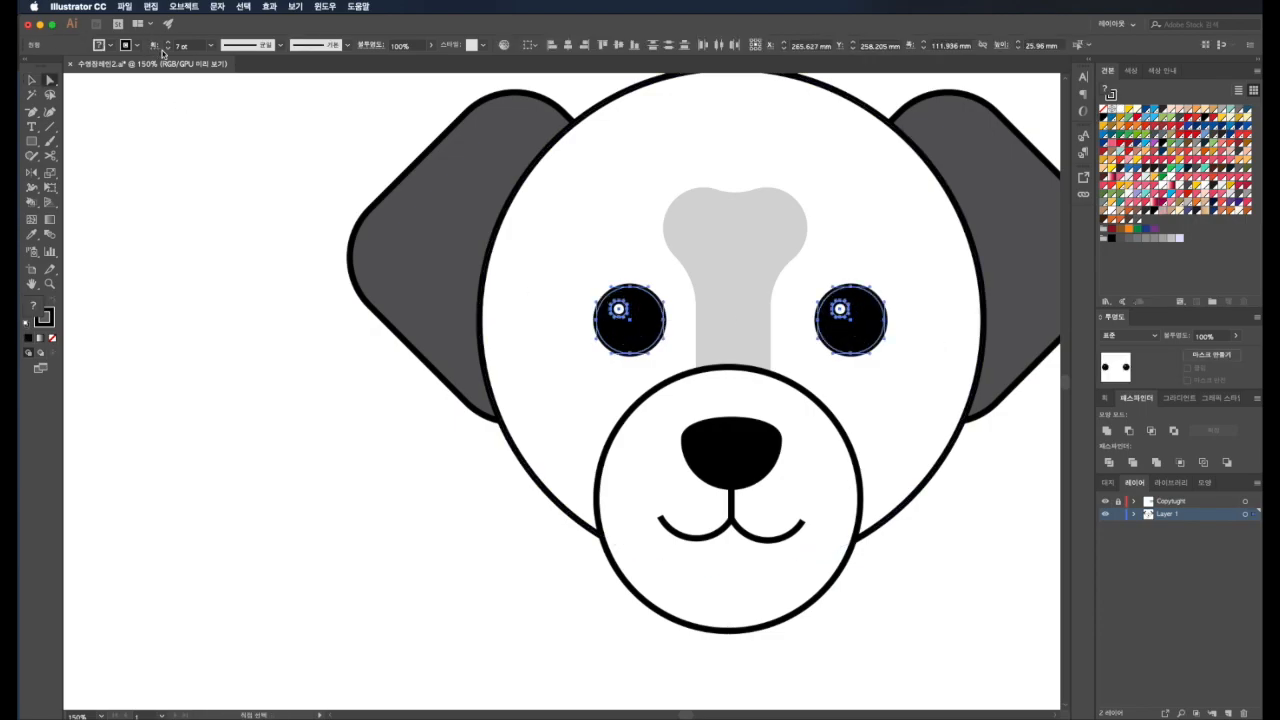
left_click(170, 48)
left_click(336, 418)
key("super+minus")
key("super+minus")
scroll(336, 418, "left", 3)
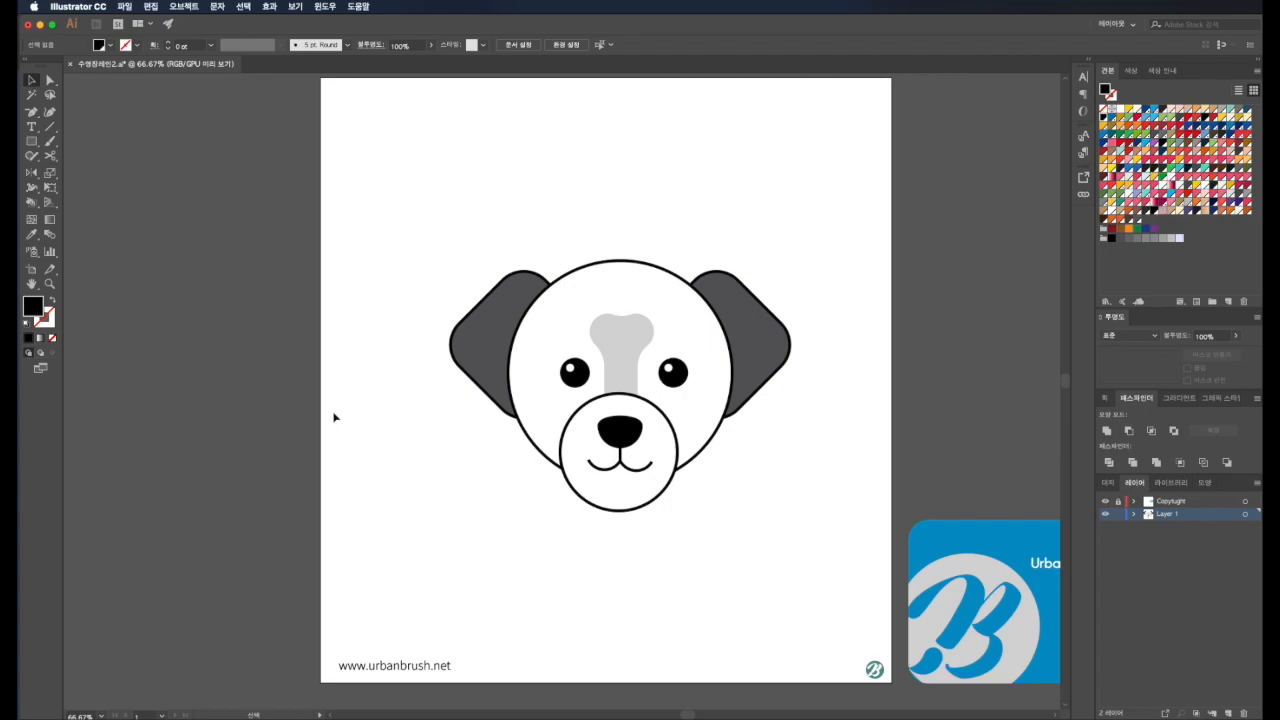